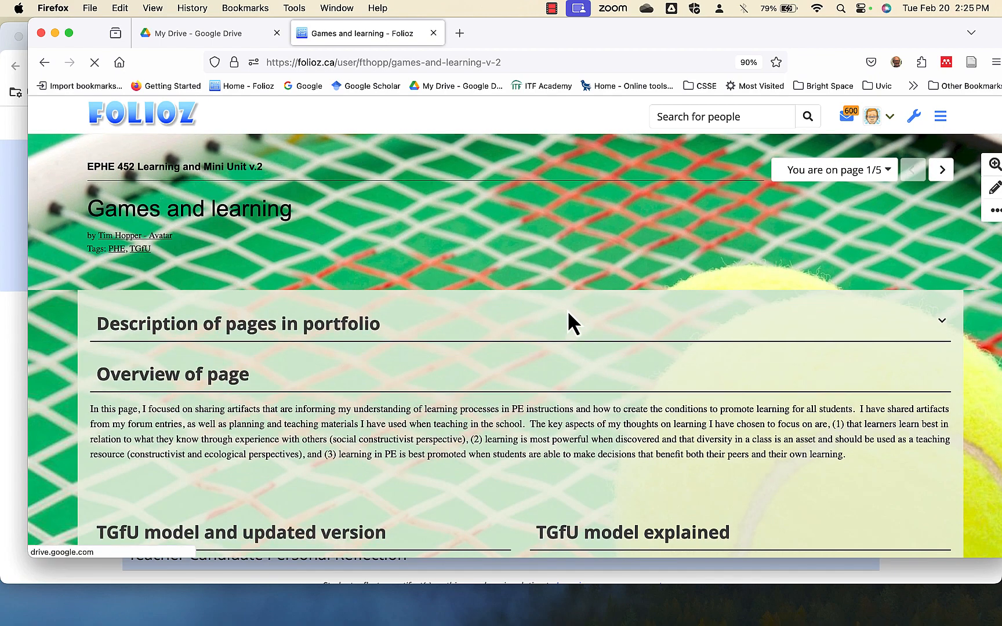
Review the TGfU sections of the Games and learning page, view the Old wine in new bottles article separately, and return to the page.
{"action": "scroll", "coordinate": [569, 316], "scroll_direction": "down", "scroll_amount": 5}
{"action": "scroll", "coordinate": [569, 316], "scroll_direction": "down", "scroll_amount": 2}
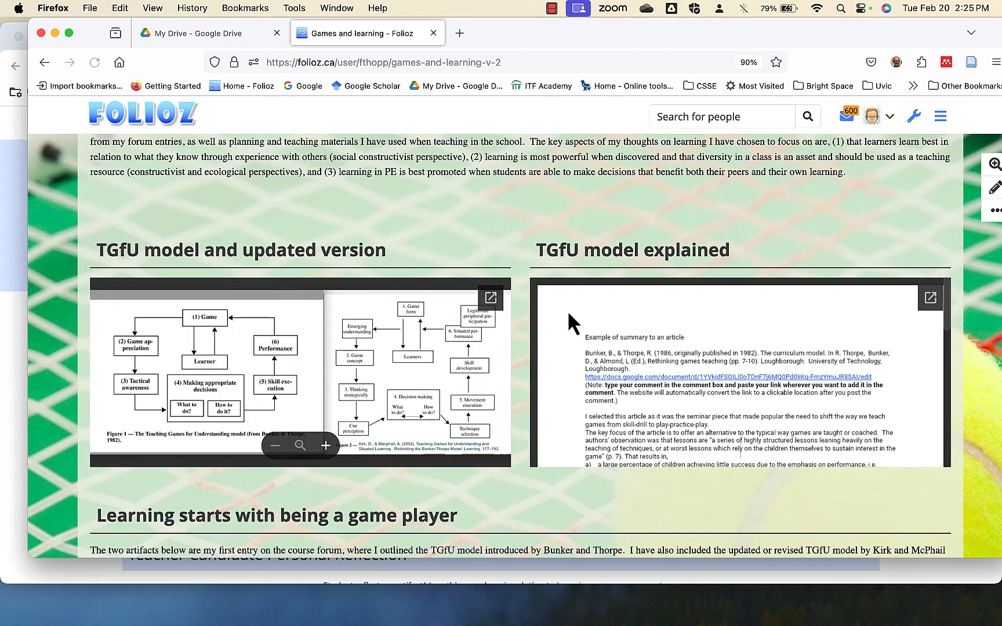
{"action": "scroll", "coordinate": [566, 311], "scroll_direction": "down", "scroll_amount": 2}
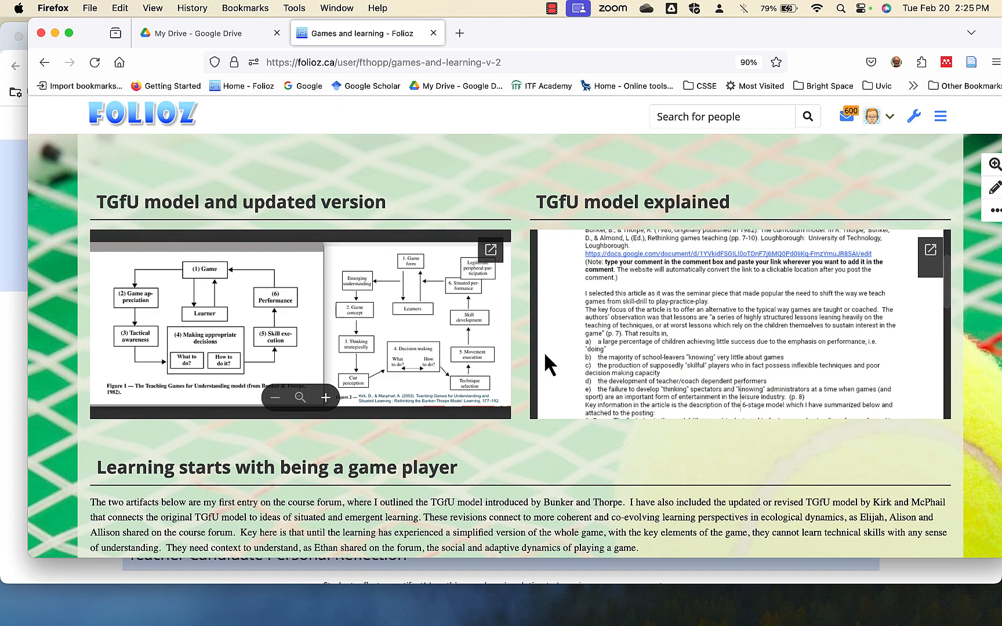
{"action": "scroll", "coordinate": [509, 446], "scroll_direction": "down", "scroll_amount": 4}
{"action": "scroll", "coordinate": [510, 446], "scroll_direction": "down", "scroll_amount": 5}
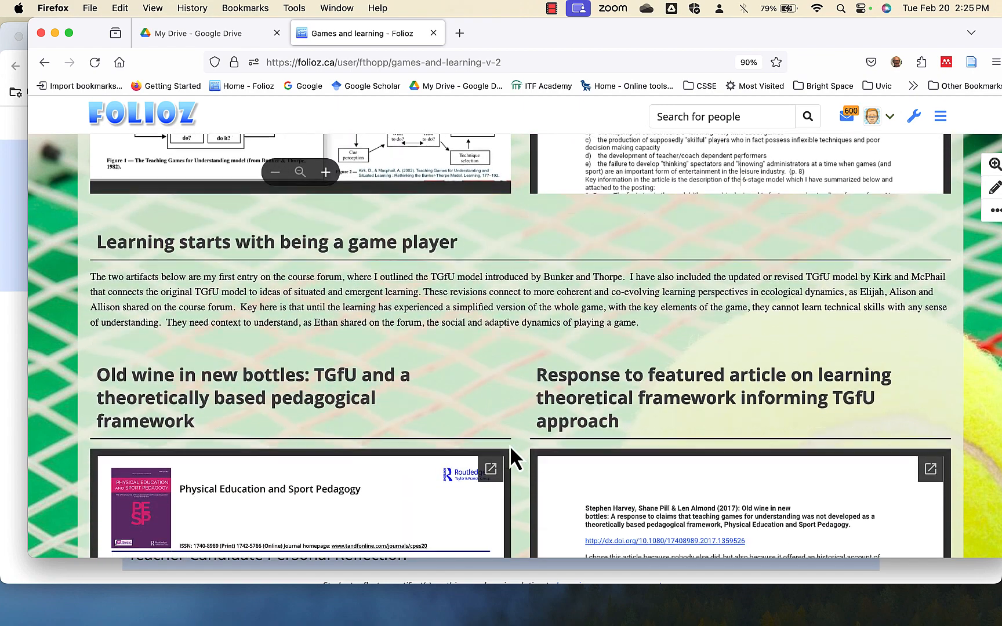
{"action": "scroll", "coordinate": [510, 446], "scroll_direction": "down", "scroll_amount": 1}
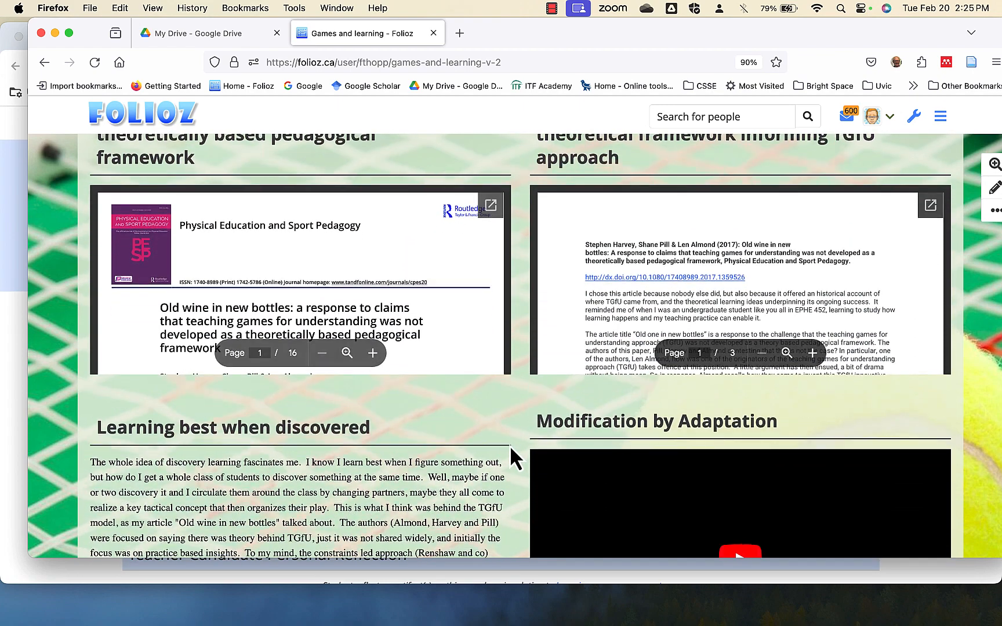
{"action": "left_click", "coordinate": [490, 204]}
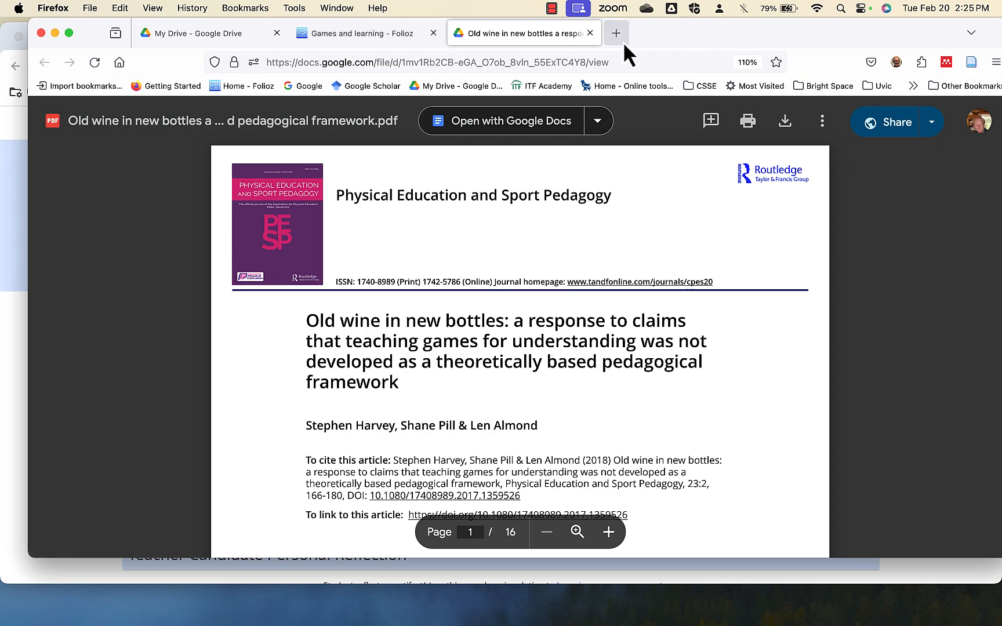
{"action": "left_click_drag", "start_coordinate": [623, 42], "coordinate": [601, 36]}
{"action": "left_click", "coordinate": [334, 35]}
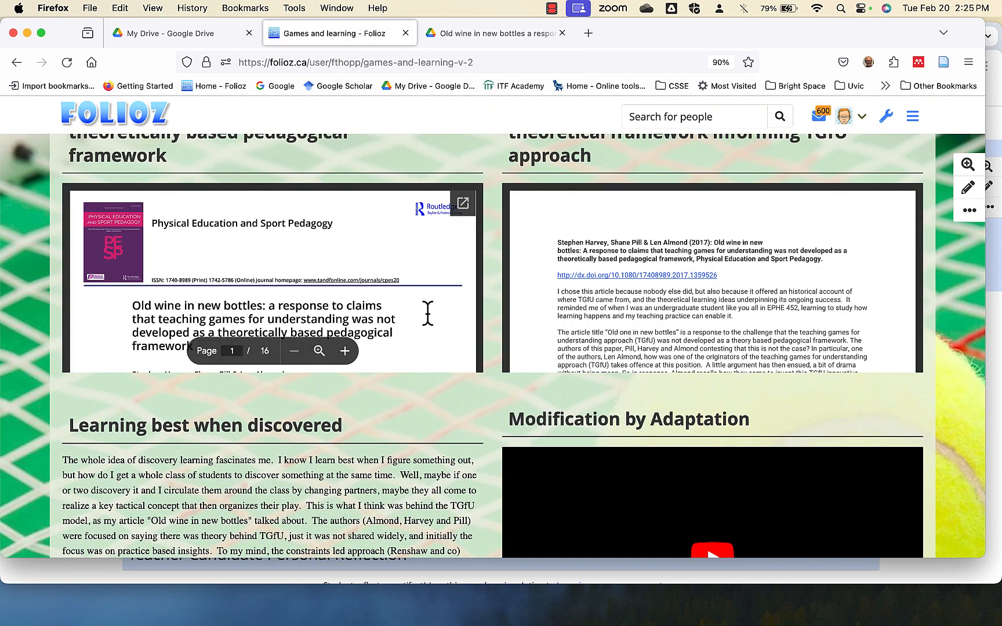
Pause the Modification by Adaptation video and review the Student decision making artifacts down to the Teacher Candidate Personal Reflection section.
{"action": "scroll", "coordinate": [427, 313], "scroll_direction": "down", "scroll_amount": 5}
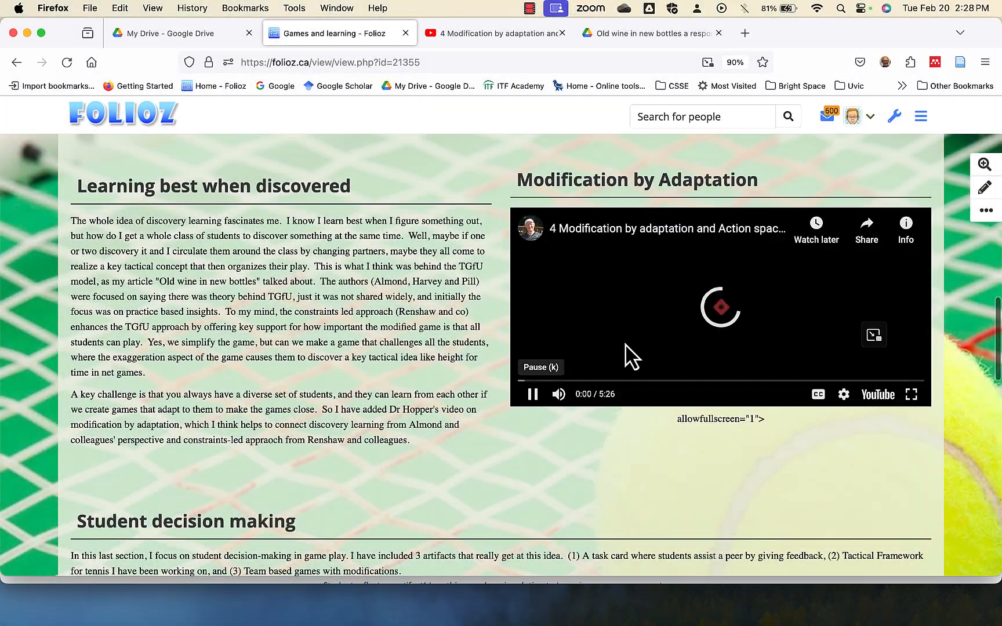
{"action": "left_click", "coordinate": [532, 394]}
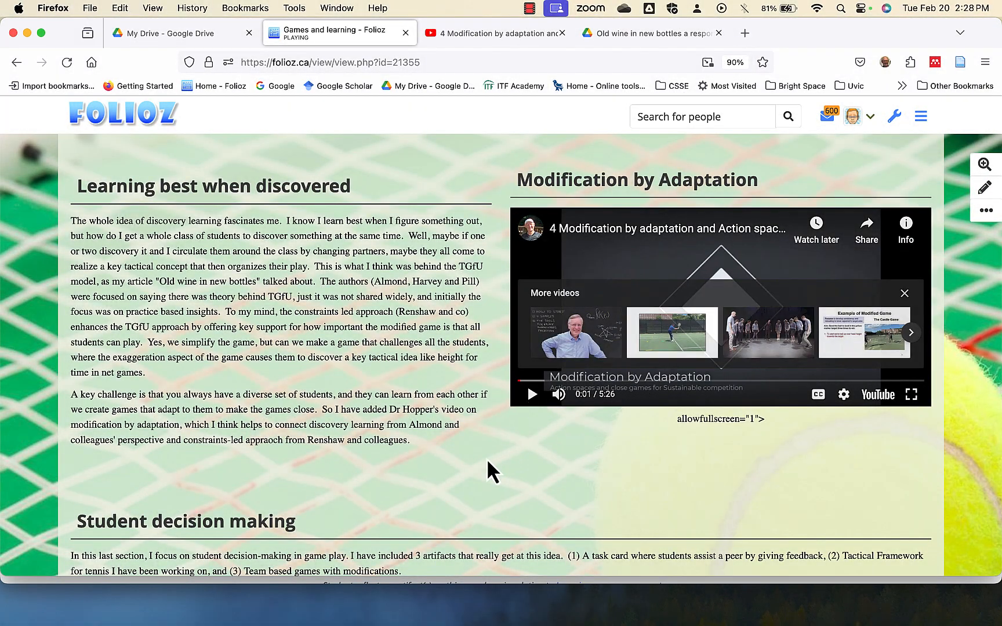
{"action": "scroll", "coordinate": [486, 458], "scroll_direction": "down", "scroll_amount": 3}
{"action": "scroll", "coordinate": [488, 470], "scroll_direction": "down", "scroll_amount": 3}
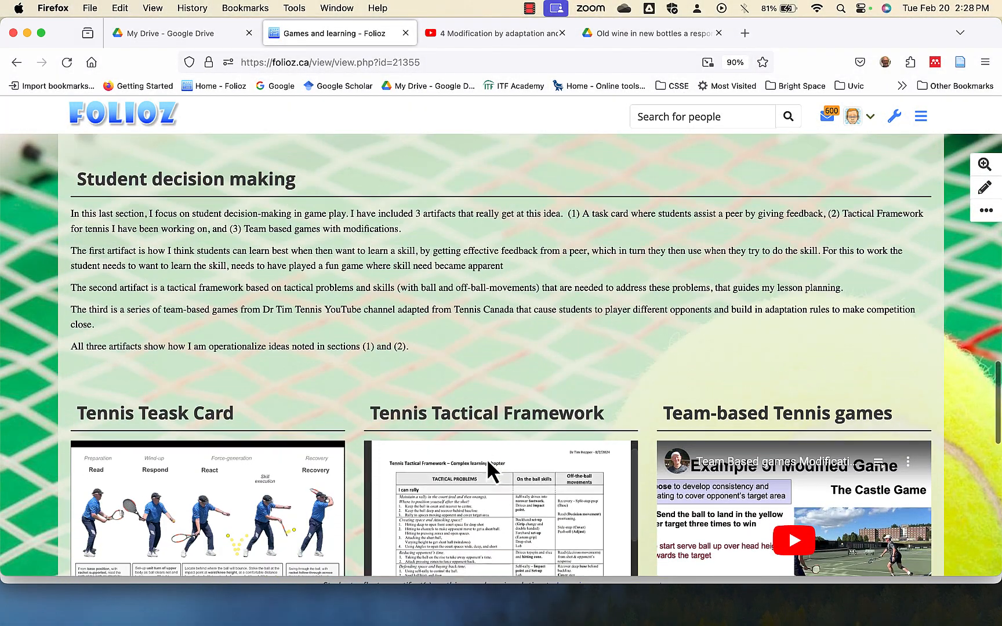
{"action": "scroll", "coordinate": [348, 458], "scroll_direction": "down", "scroll_amount": 5}
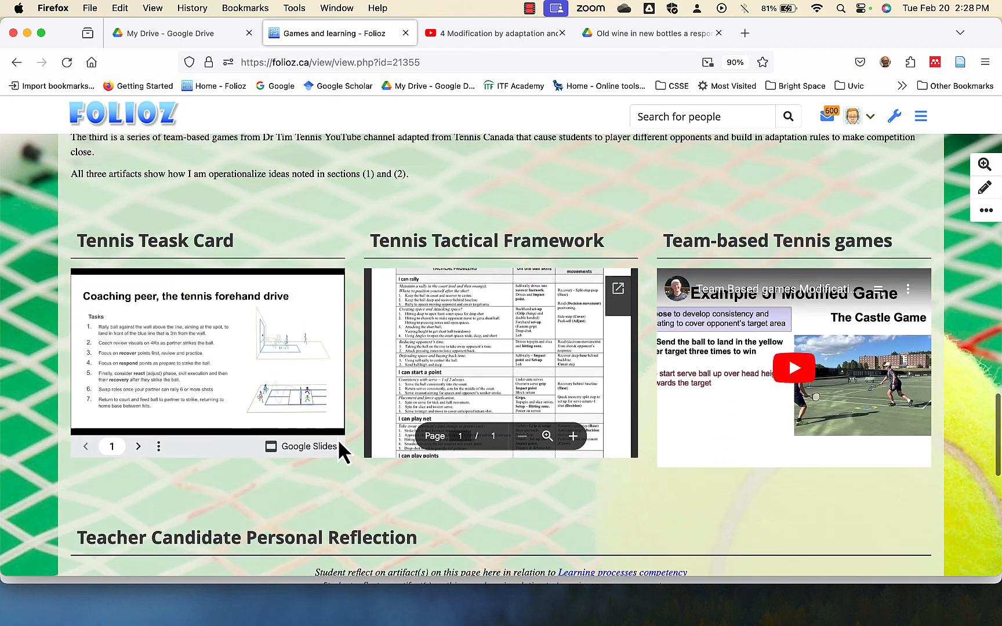
{"action": "scroll", "coordinate": [338, 439], "scroll_direction": "down", "scroll_amount": 4}
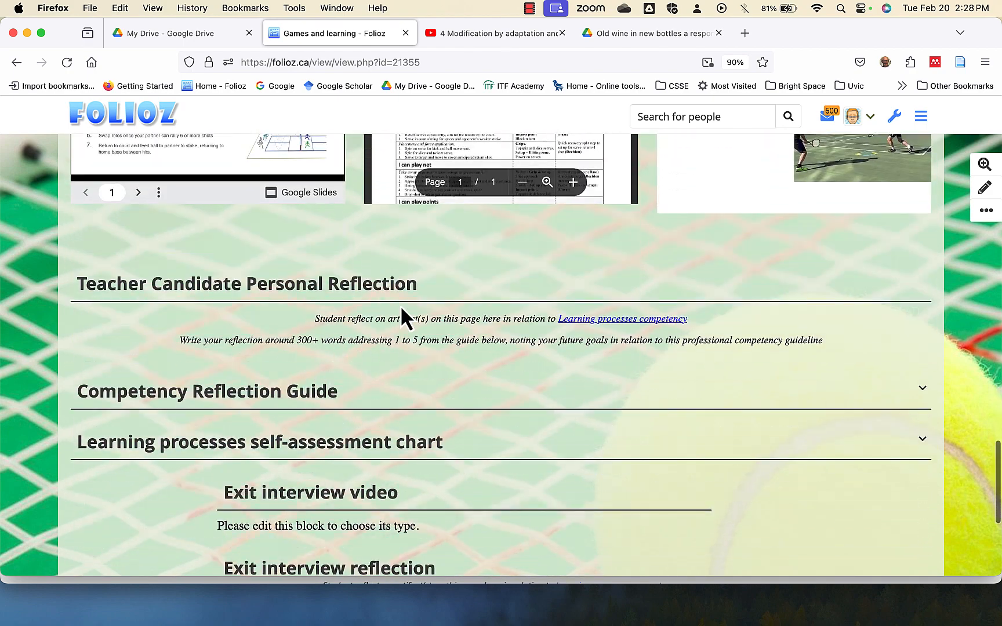
{"action": "scroll", "coordinate": [374, 351], "scroll_direction": "down", "scroll_amount": 1}
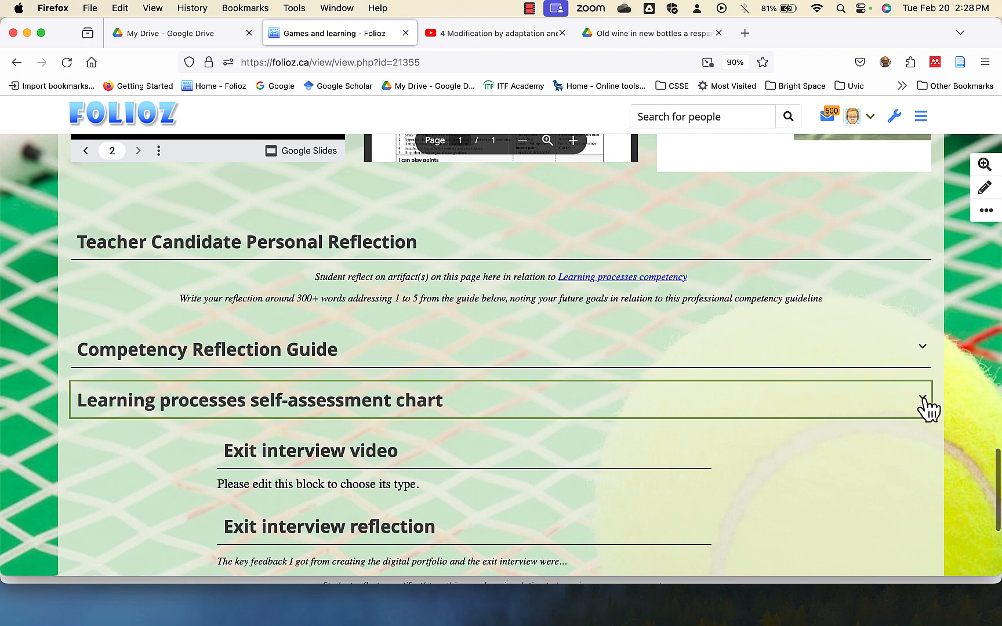
Expand the Learning processes self-assessment chart and examine its Level 1 and Level 2 competency tables.
{"action": "left_click", "coordinate": [923, 398]}
{"action": "scroll", "coordinate": [570, 510], "scroll_direction": "down", "scroll_amount": 10}
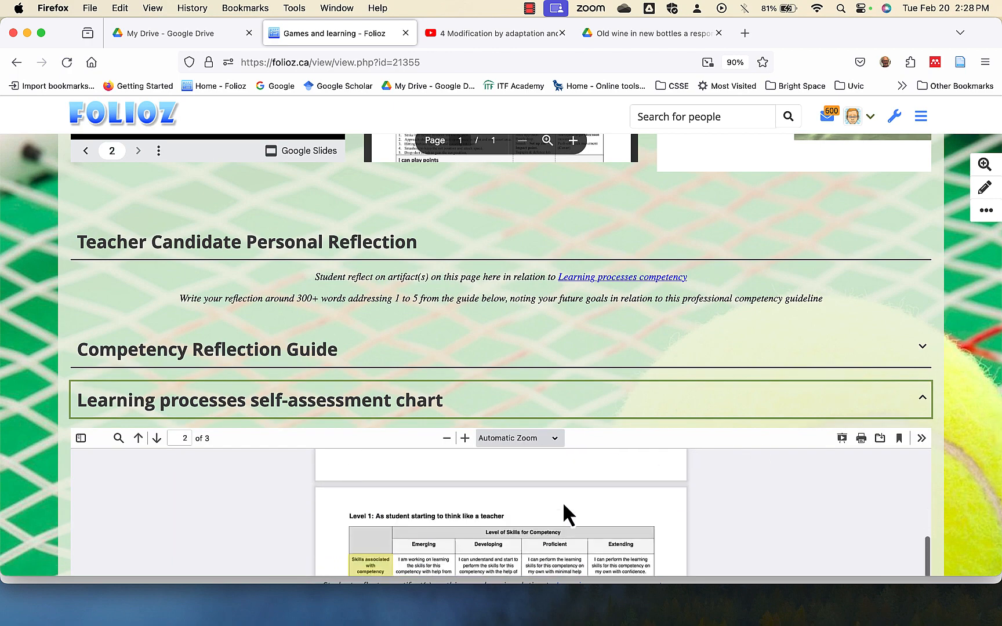
{"action": "scroll", "coordinate": [439, 499], "scroll_direction": "down", "scroll_amount": 3}
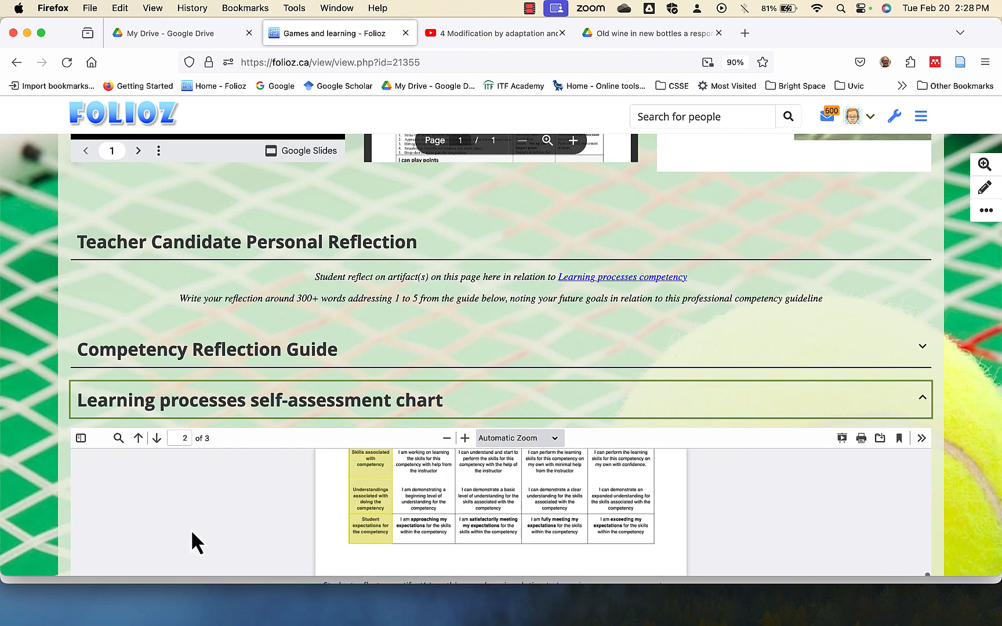
{"action": "scroll", "coordinate": [192, 533], "scroll_direction": "down", "scroll_amount": 3}
{"action": "scroll", "coordinate": [929, 506], "scroll_direction": "down", "scroll_amount": 5}
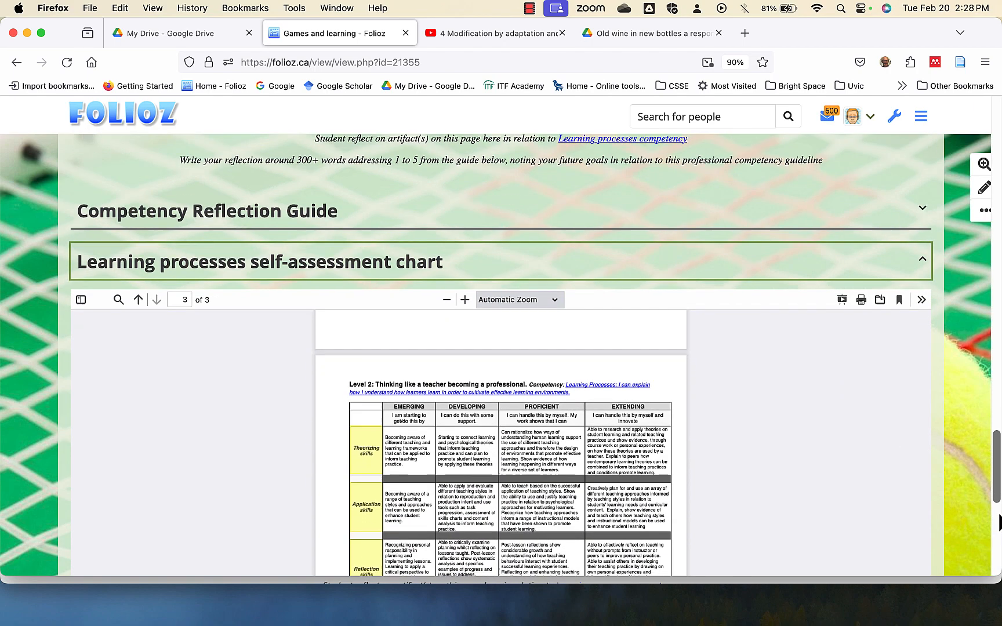
{"action": "scroll", "coordinate": [638, 400], "scroll_direction": "down", "scroll_amount": 2}
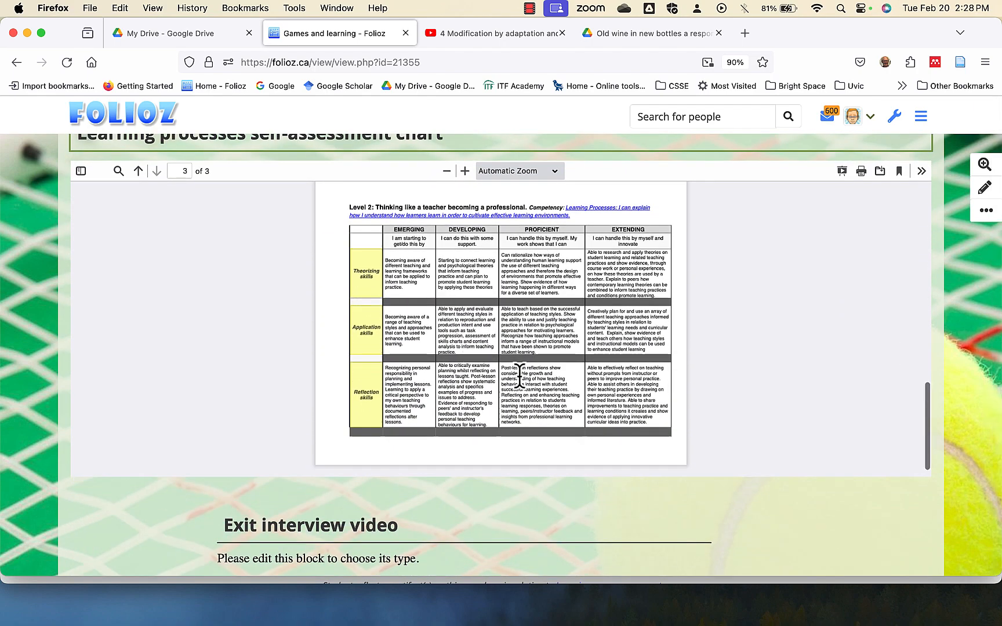
{"action": "scroll", "coordinate": [516, 447], "scroll_direction": "down", "scroll_amount": 5}
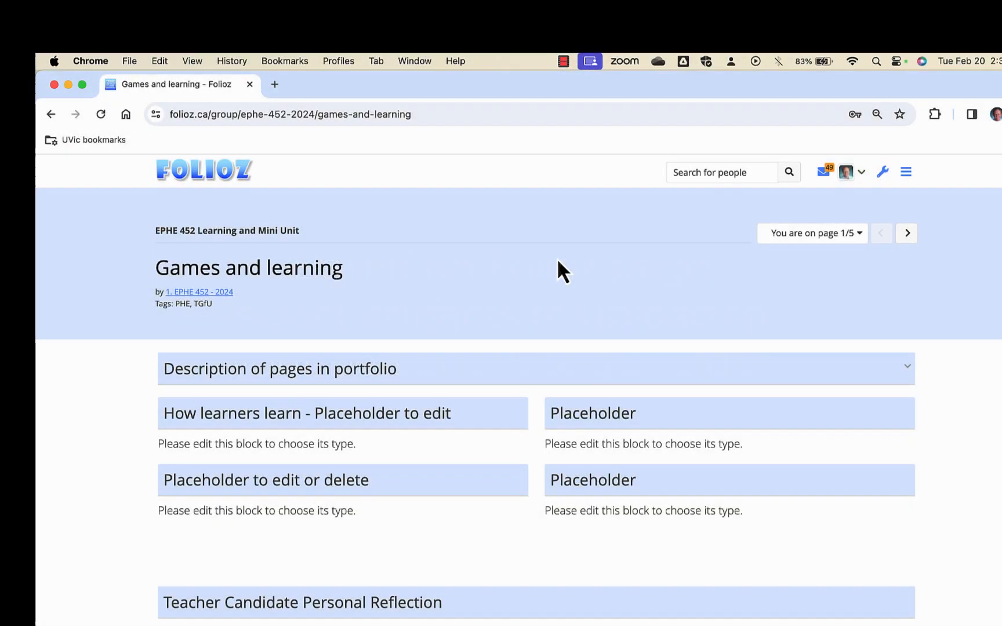
In Chrome, look over the group's Games and learning page and inspect the edit options of the "How learners learn - Placeholder to edit" block.
{"action": "scroll", "coordinate": [557, 259], "scroll_direction": "down", "scroll_amount": 6}
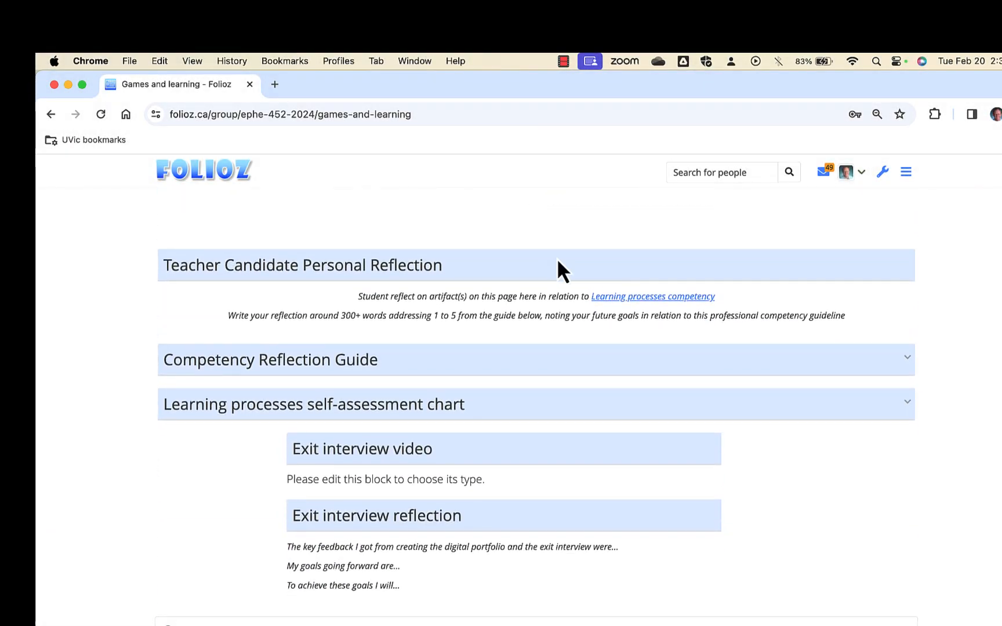
{"action": "scroll", "coordinate": [556, 259], "scroll_direction": "down", "scroll_amount": 2}
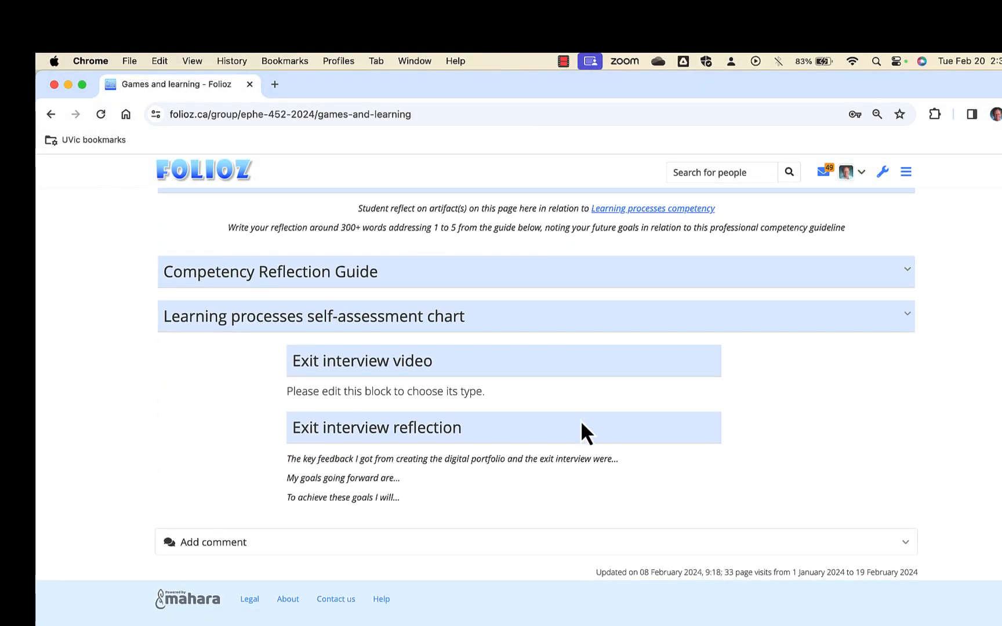
{"action": "scroll", "coordinate": [580, 420], "scroll_direction": "up", "scroll_amount": 10}
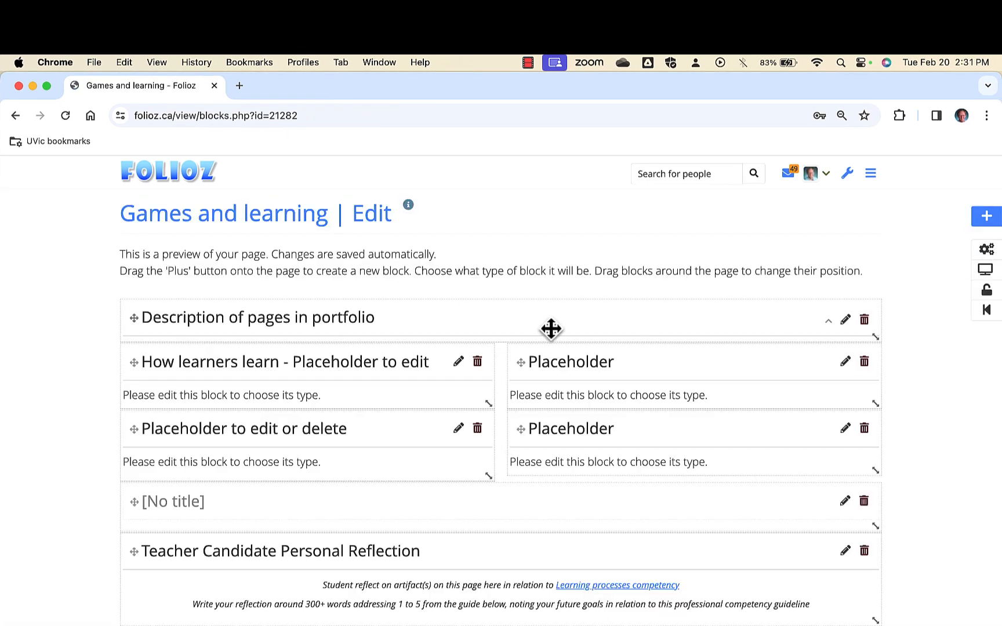
{"action": "left_click", "coordinate": [458, 362]}
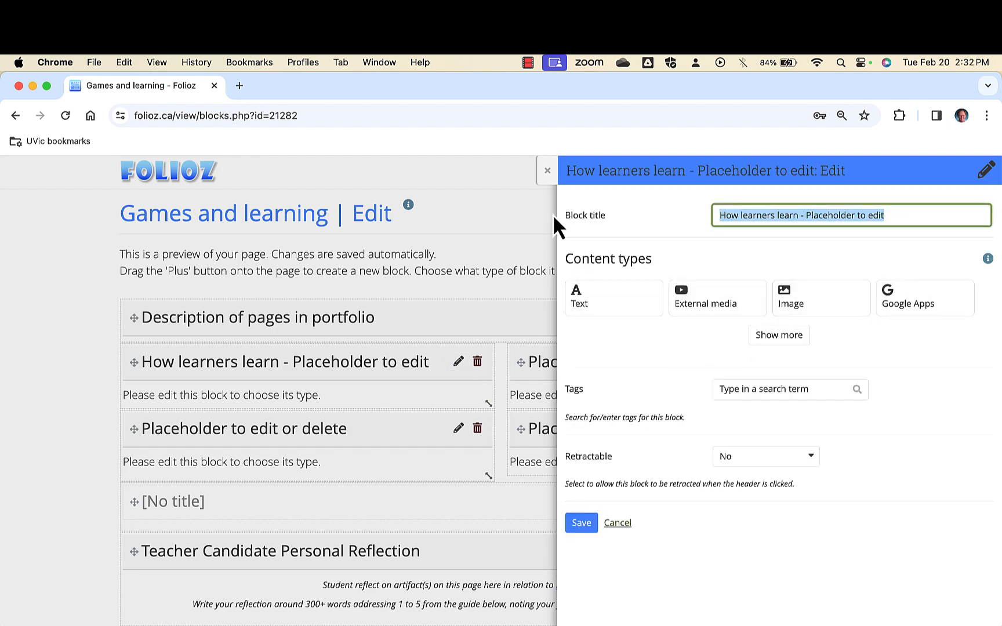
{"action": "left_click", "coordinate": [547, 172]}
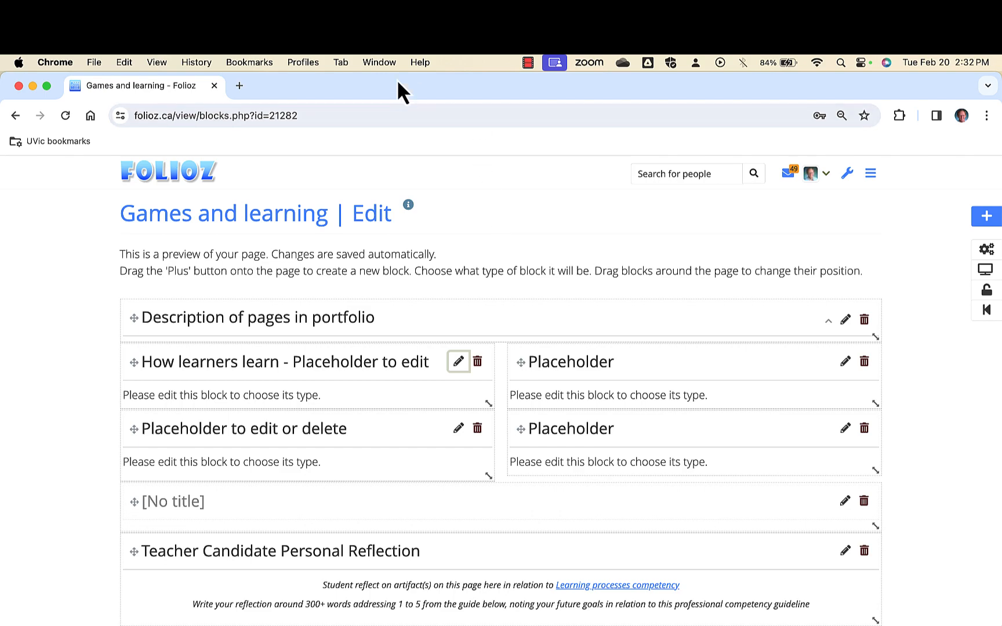
Move the browser window aside and view the artifact files in the desktop's Folioz page folder, closing the folder when done.
{"action": "left_click_drag", "start_coordinate": [383, 86], "coordinate": [1, 216]}
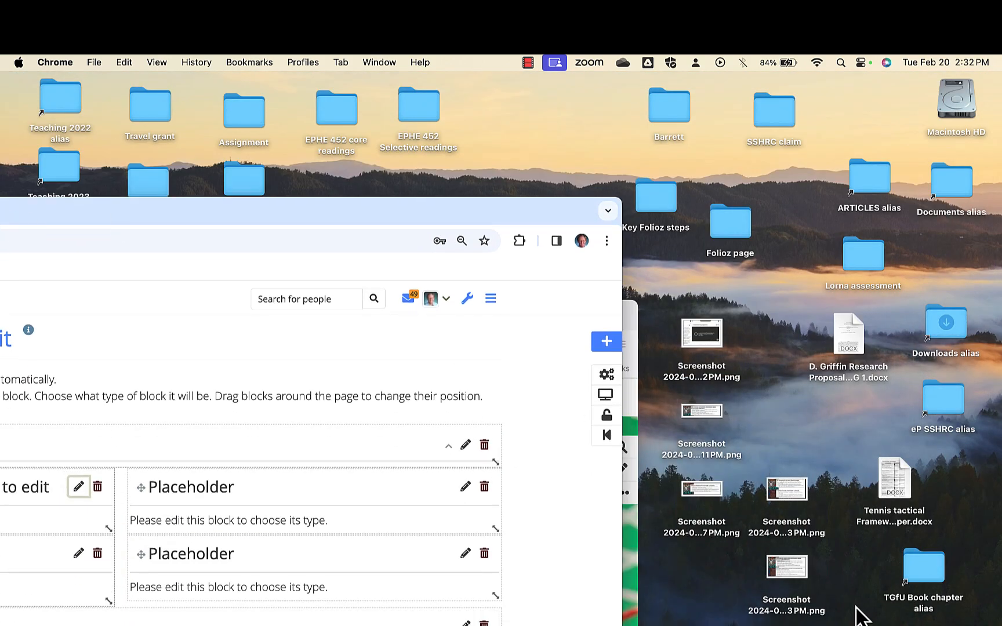
{"action": "double_click", "coordinate": [725, 235]}
{"action": "left_click_drag", "start_coordinate": [608, 96], "coordinate": [316, 118]}
{"action": "left_click_drag", "start_coordinate": [683, 393], "coordinate": [890, 530]}
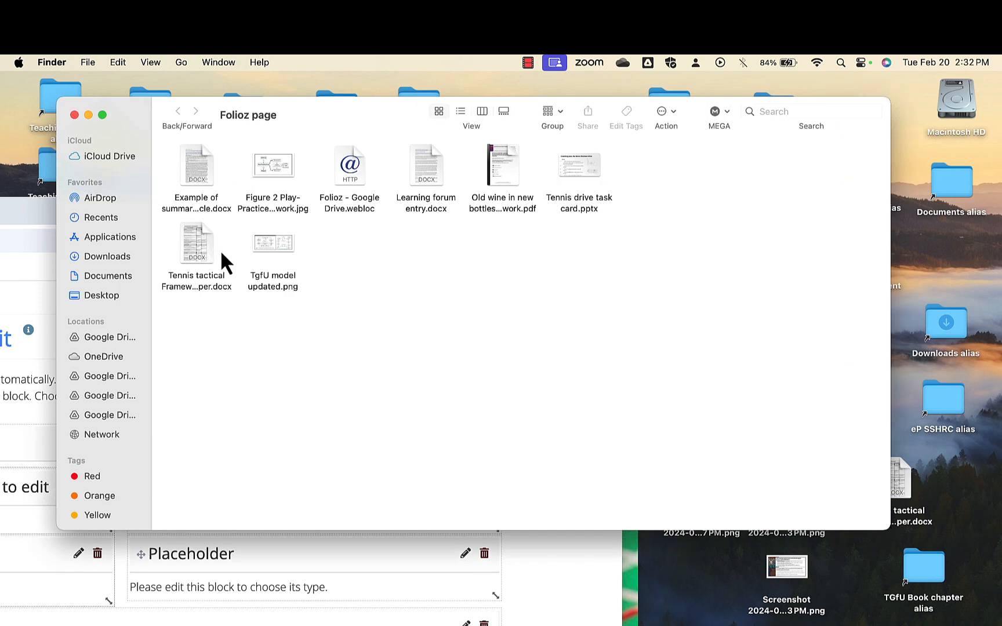
{"action": "left_click", "coordinate": [74, 115]}
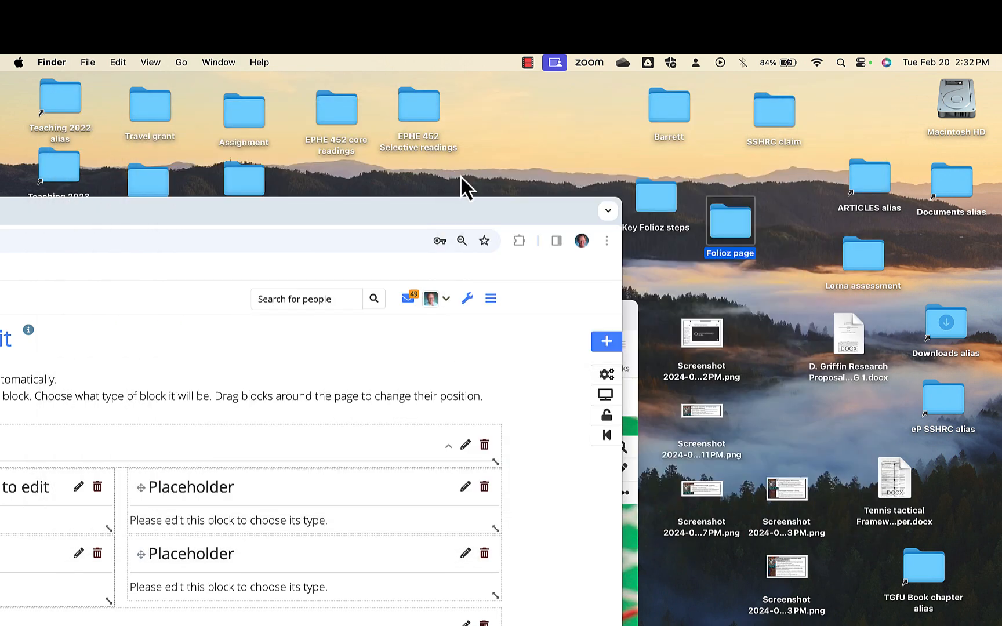
Open the Google Drive of the fourth connected account in Firefox and go to its Folioz folder.
{"action": "left_click", "coordinate": [648, 64]}
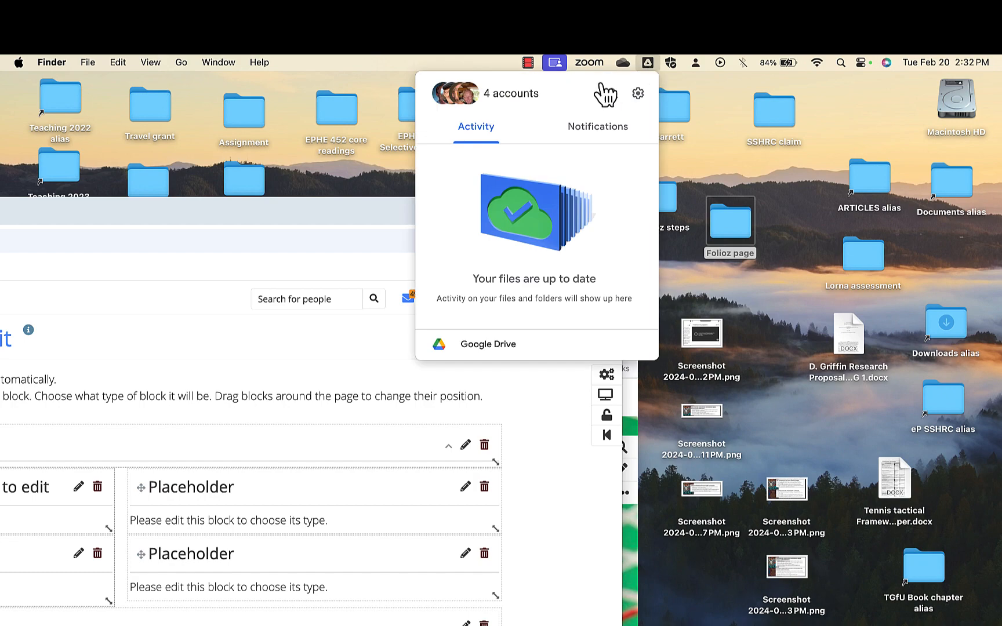
{"action": "left_click", "coordinate": [453, 98]}
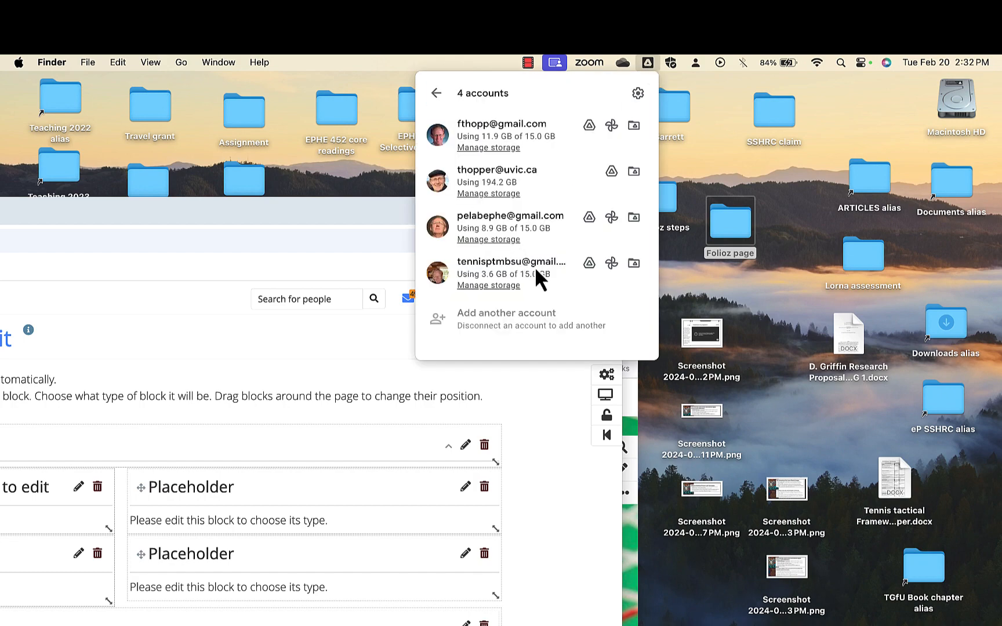
{"action": "left_click", "coordinate": [589, 263]}
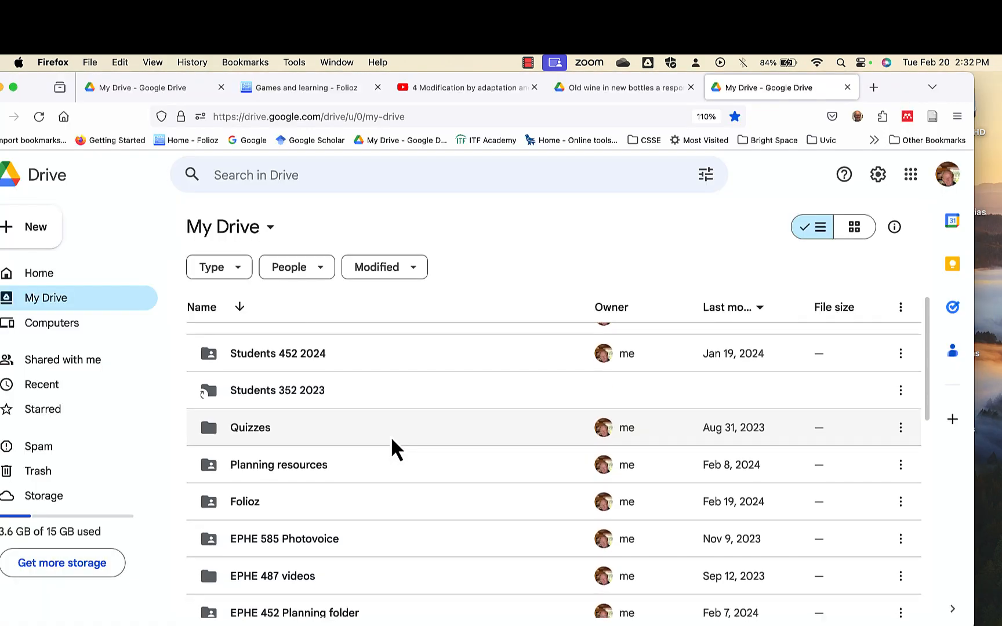
{"action": "scroll", "coordinate": [392, 439], "scroll_direction": "down", "scroll_amount": 2}
{"action": "left_click", "coordinate": [245, 434]}
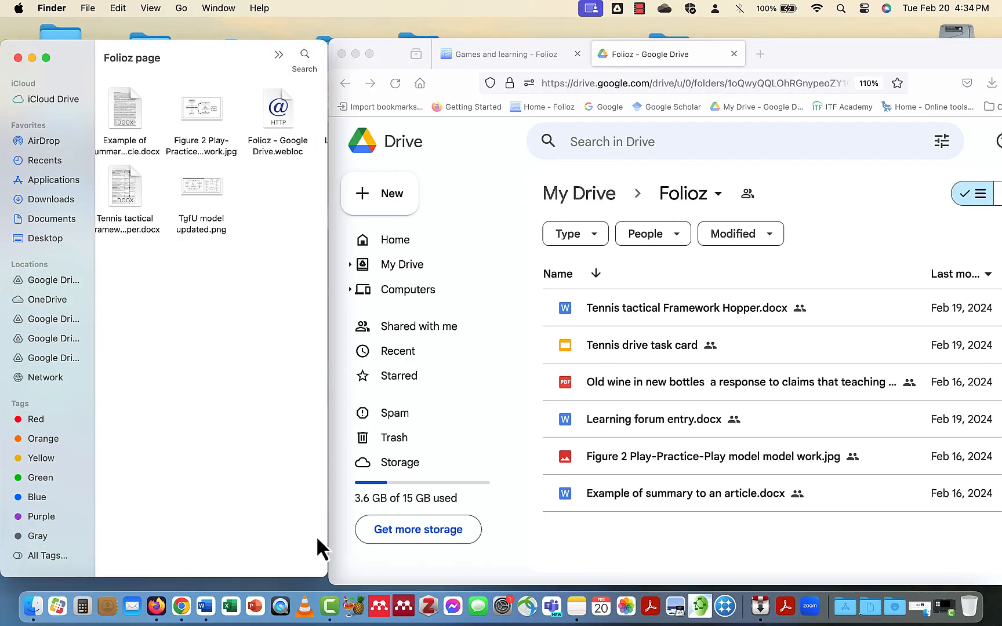
Upload TgfU model updated.png from the local Folioz page folder to the Folioz folder in Google Drive.
{"action": "scroll", "coordinate": [238, 471], "scroll_direction": "right", "scroll_amount": 3}
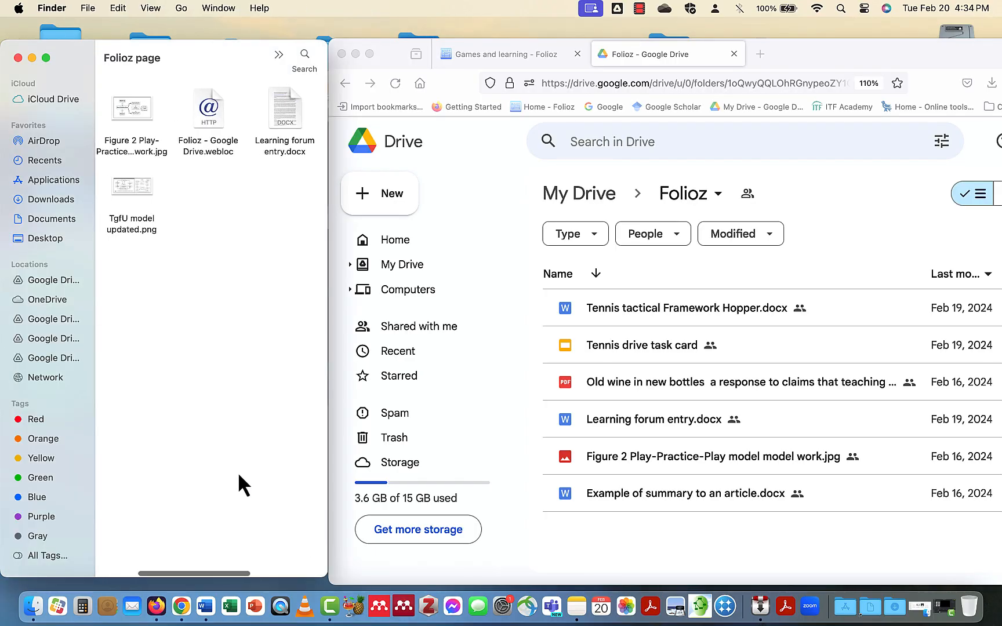
{"action": "scroll", "coordinate": [237, 471], "scroll_direction": "left", "scroll_amount": 4}
{"action": "left_click_drag", "start_coordinate": [214, 187], "coordinate": [800, 391]}
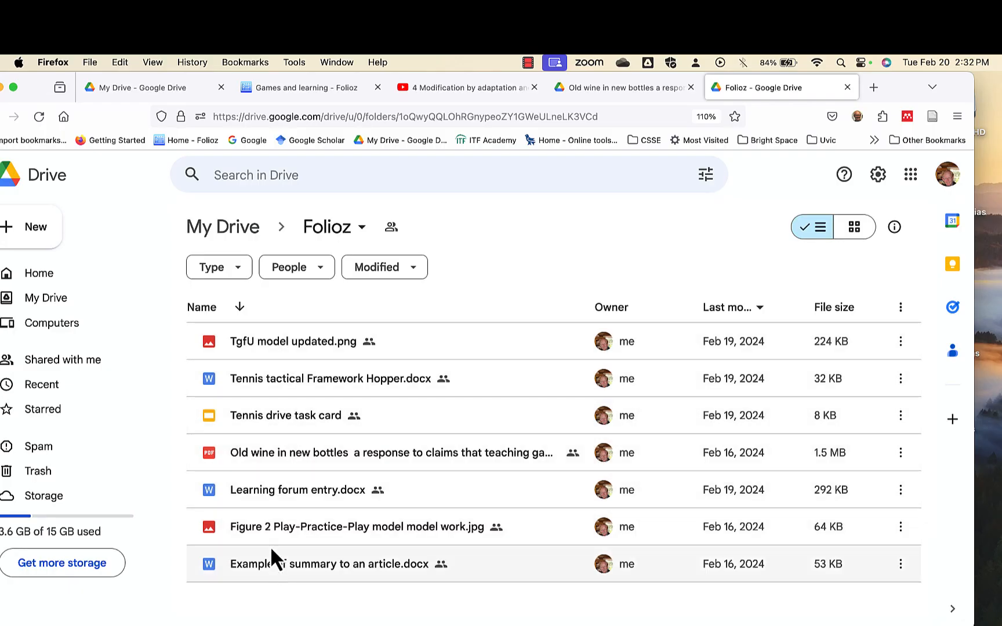
Check the general access setting in the Folioz folder's sharing dialog and close the dialog.
{"action": "left_click", "coordinate": [340, 235]}
{"action": "mouse_move", "coordinate": [400, 400]}
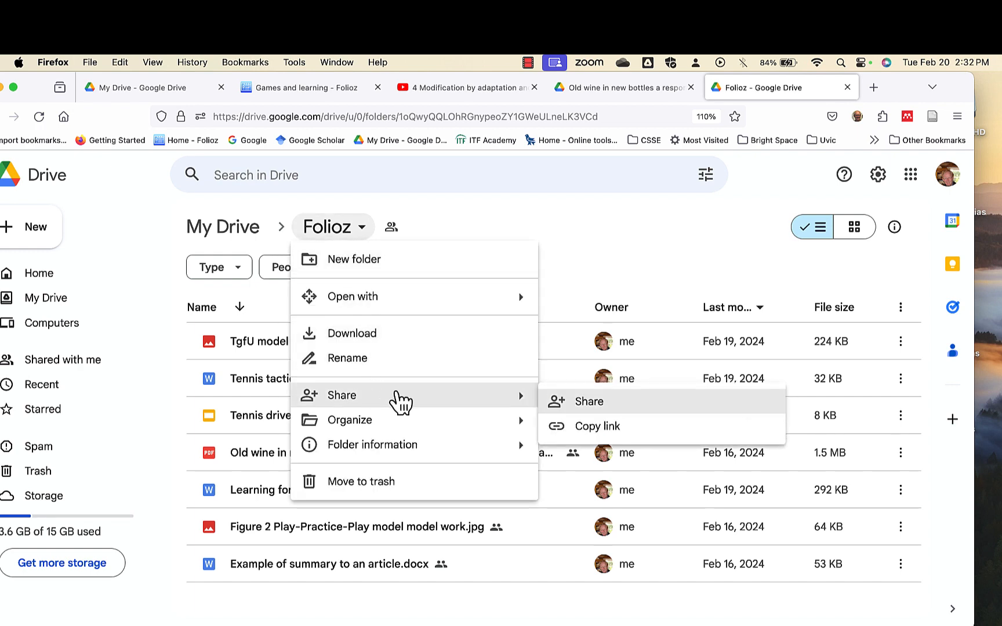
{"action": "left_click", "coordinate": [592, 402]}
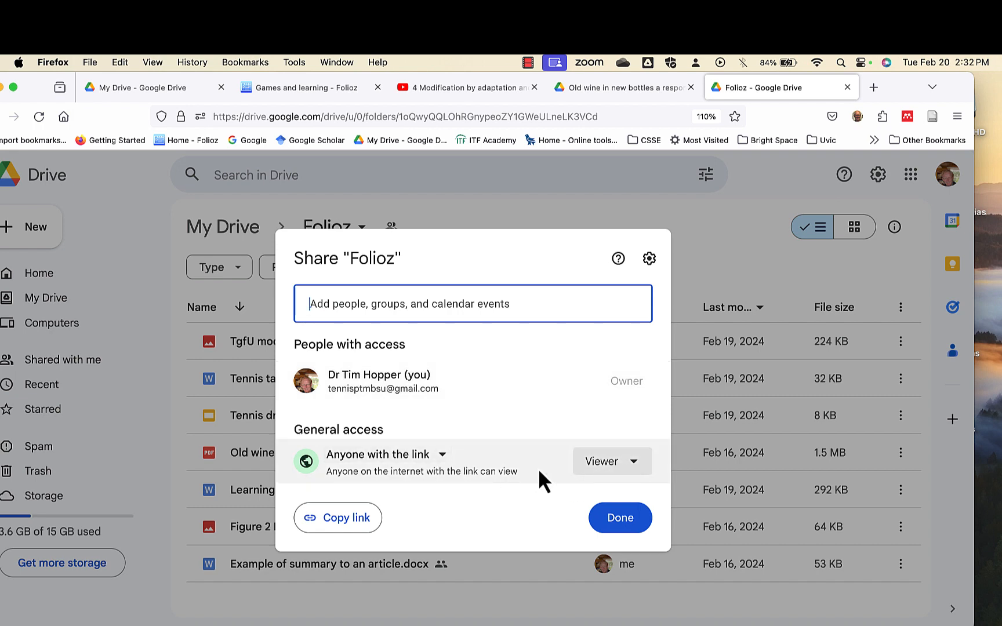
{"action": "left_click", "coordinate": [619, 522]}
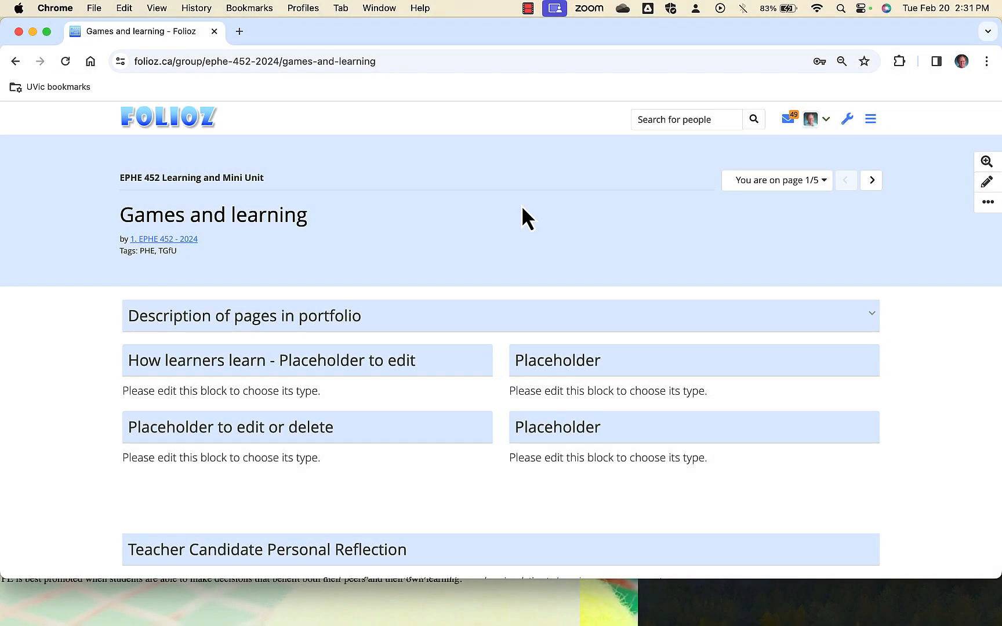
Look over the Games and learning page, enter edit mode, and view the How learners learn placeholder's settings before closing them.
{"action": "scroll", "coordinate": [522, 209], "scroll_direction": "down", "scroll_amount": 5}
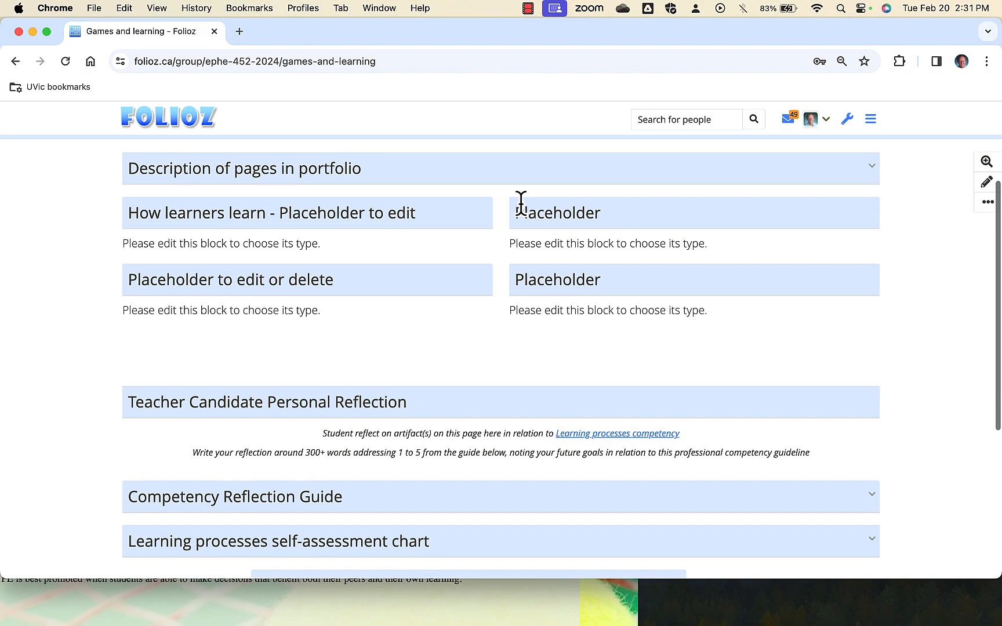
{"action": "scroll", "coordinate": [521, 206], "scroll_direction": "down", "scroll_amount": 8}
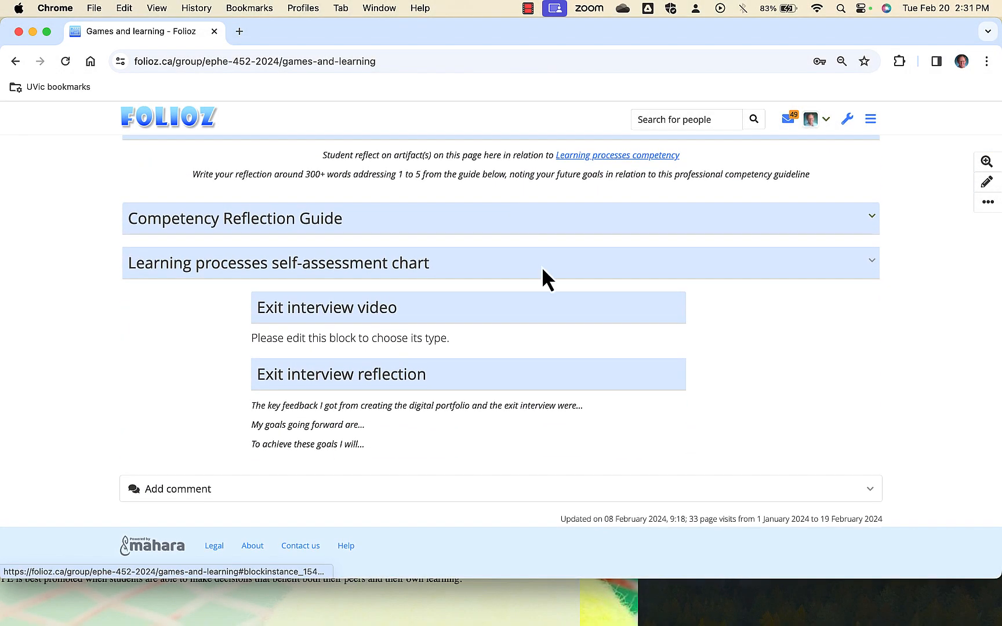
{"action": "scroll", "coordinate": [545, 371], "scroll_direction": "up", "scroll_amount": 15}
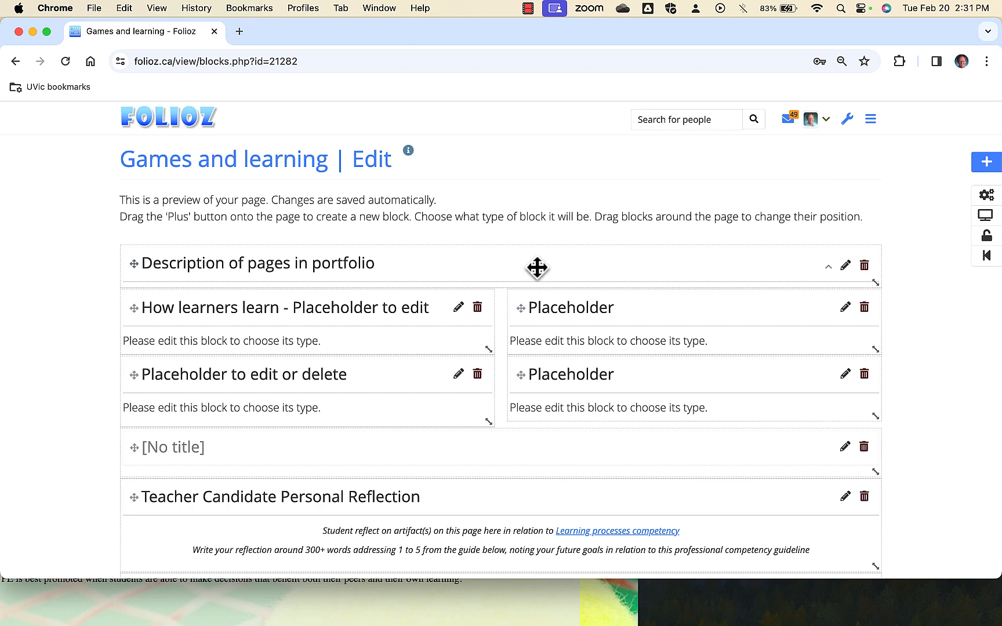
{"action": "left_click", "coordinate": [459, 308]}
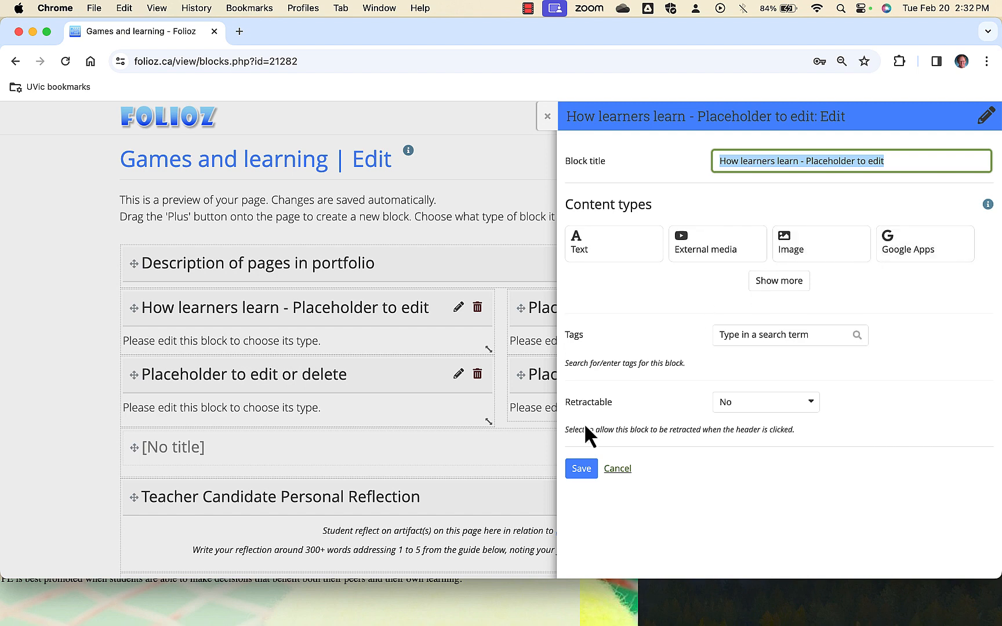
{"action": "left_click", "coordinate": [547, 118]}
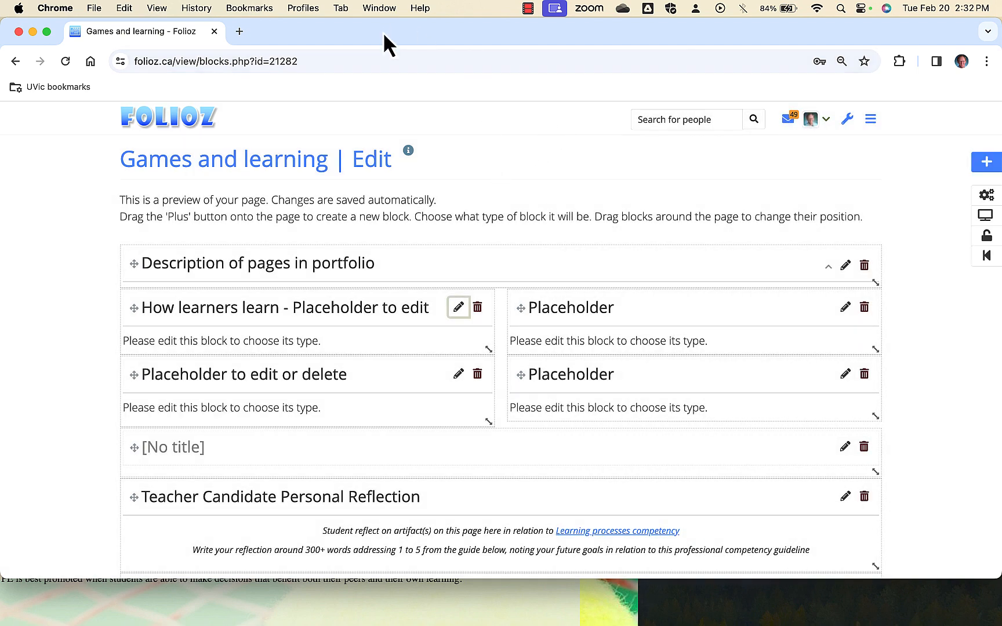
{"action": "left_click_drag", "start_coordinate": [383, 32], "coordinate": [258, 232]}
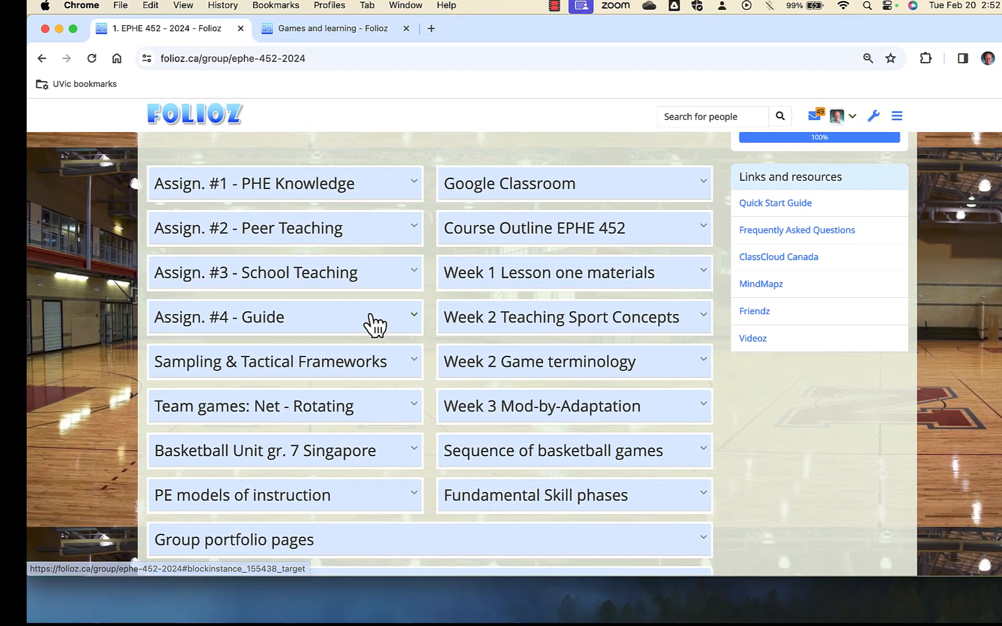
Open the Build digital portfolio page through the Assign. #4 - Guide block and look through its tutorial slides.
{"action": "left_click", "coordinate": [317, 413]}
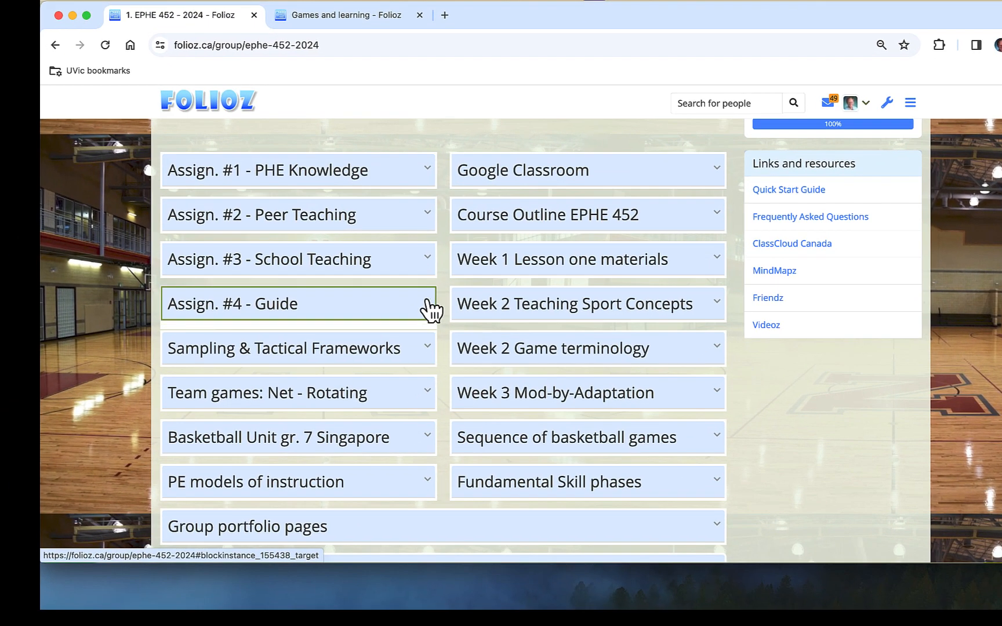
{"action": "left_click", "coordinate": [295, 340]}
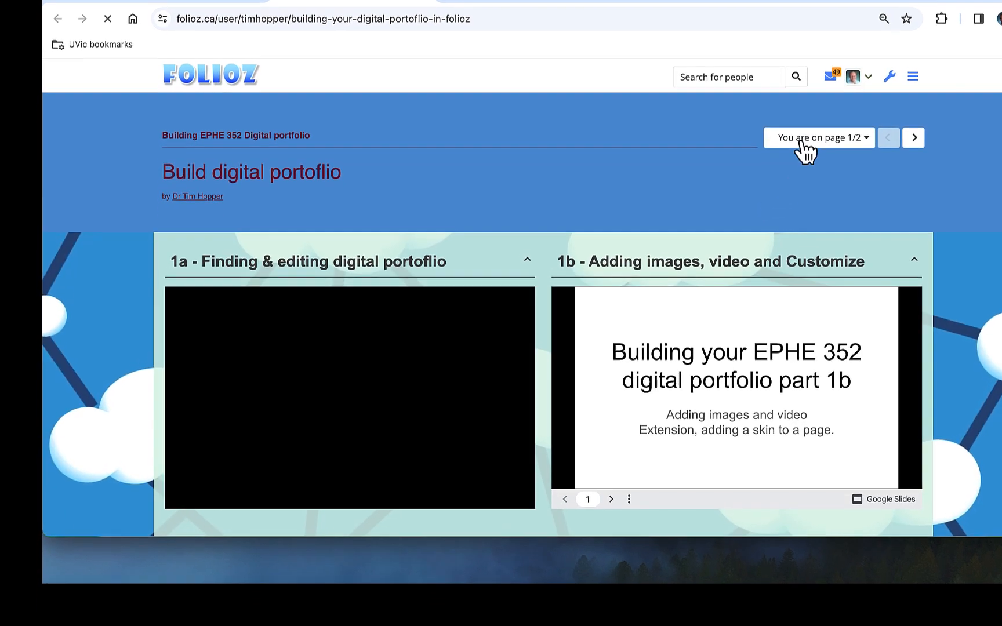
{"action": "scroll", "coordinate": [661, 261], "scroll_direction": "down", "scroll_amount": 7}
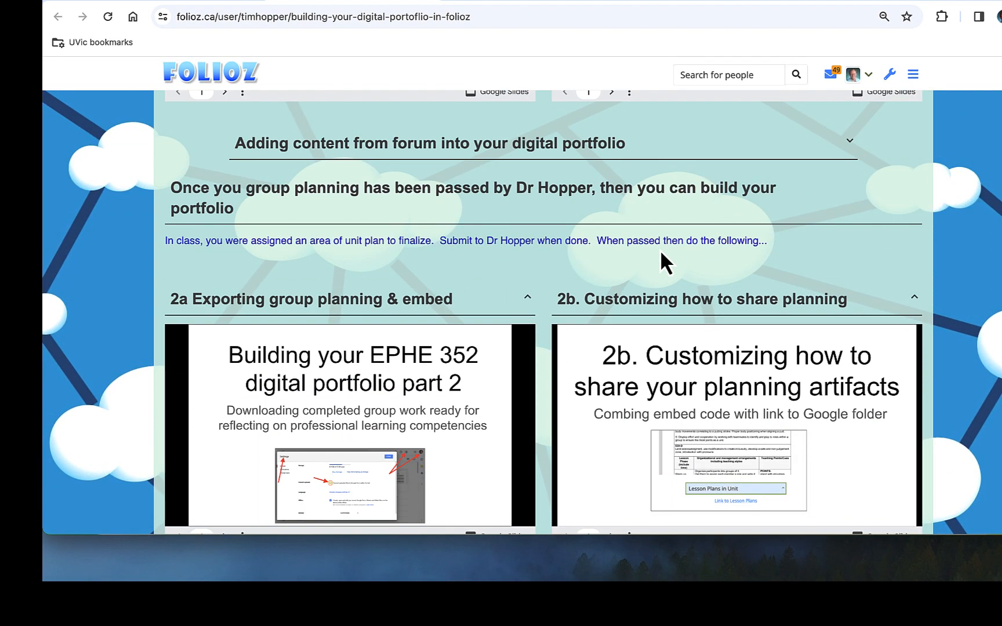
{"action": "scroll", "coordinate": [660, 255], "scroll_direction": "up", "scroll_amount": 8}
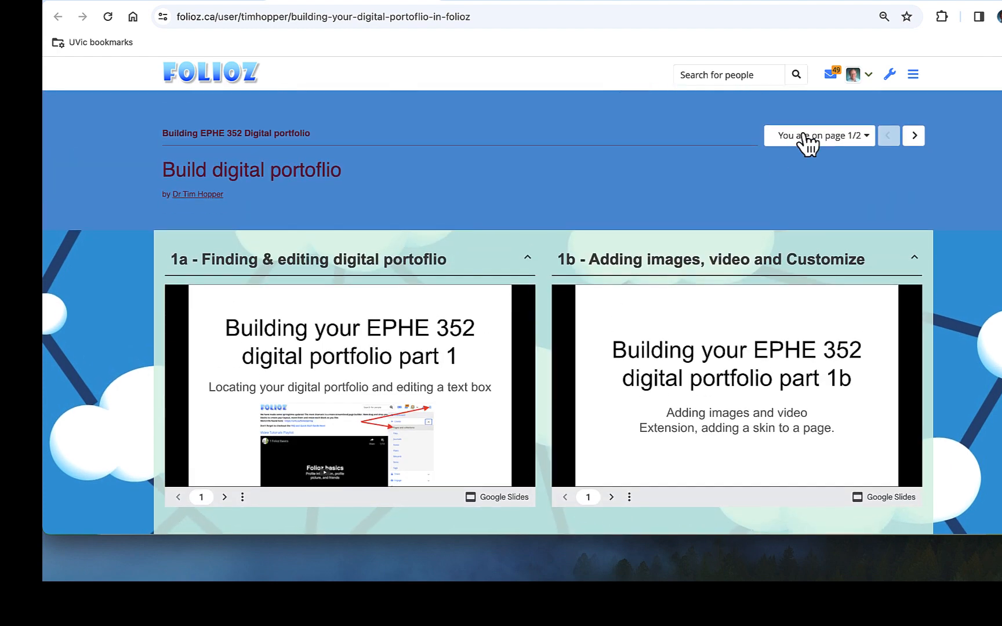
View the collection's Writing reflection page with its reflection and self-assessment guides, and return to the Games and learning page.
{"action": "left_click", "coordinate": [809, 135]}
{"action": "left_click", "coordinate": [805, 178]}
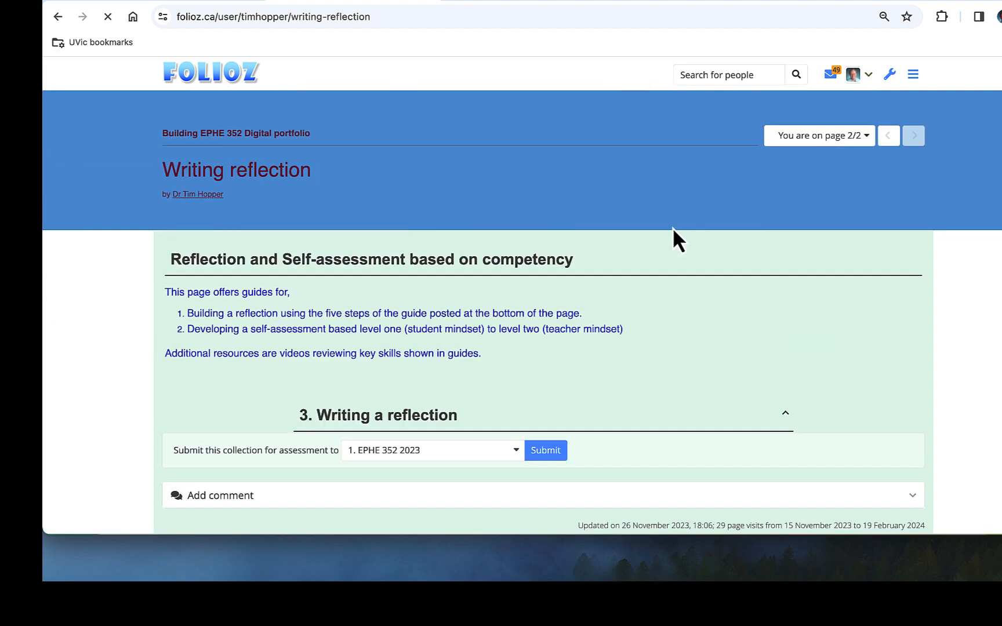
{"action": "scroll", "coordinate": [671, 250], "scroll_direction": "down", "scroll_amount": 5}
{"action": "scroll", "coordinate": [671, 248], "scroll_direction": "down", "scroll_amount": 9}
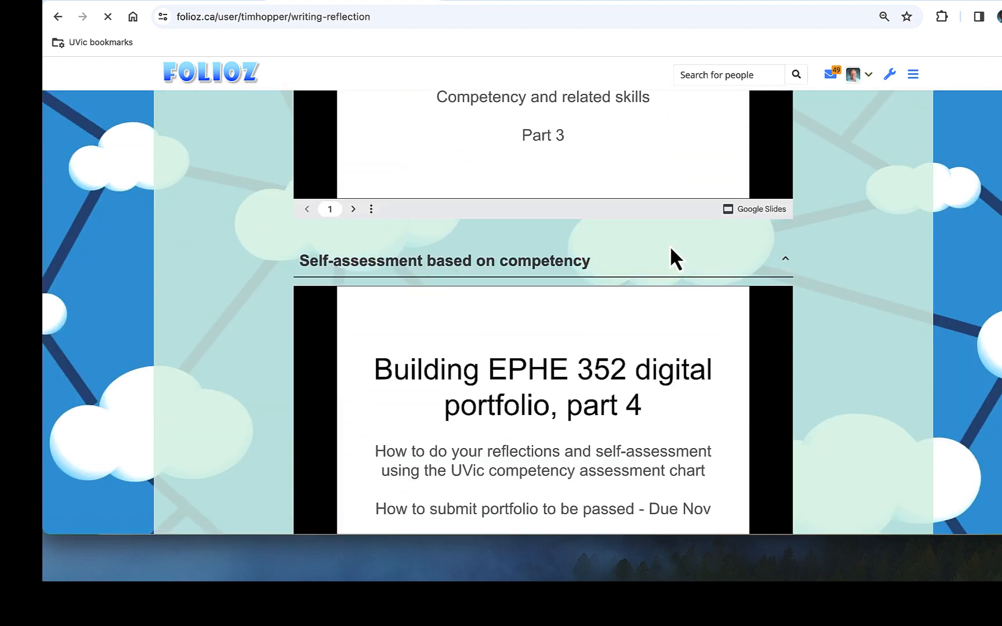
{"action": "scroll", "coordinate": [671, 249], "scroll_direction": "up", "scroll_amount": 10}
{"action": "scroll", "coordinate": [671, 245], "scroll_direction": "up", "scroll_amount": 4}
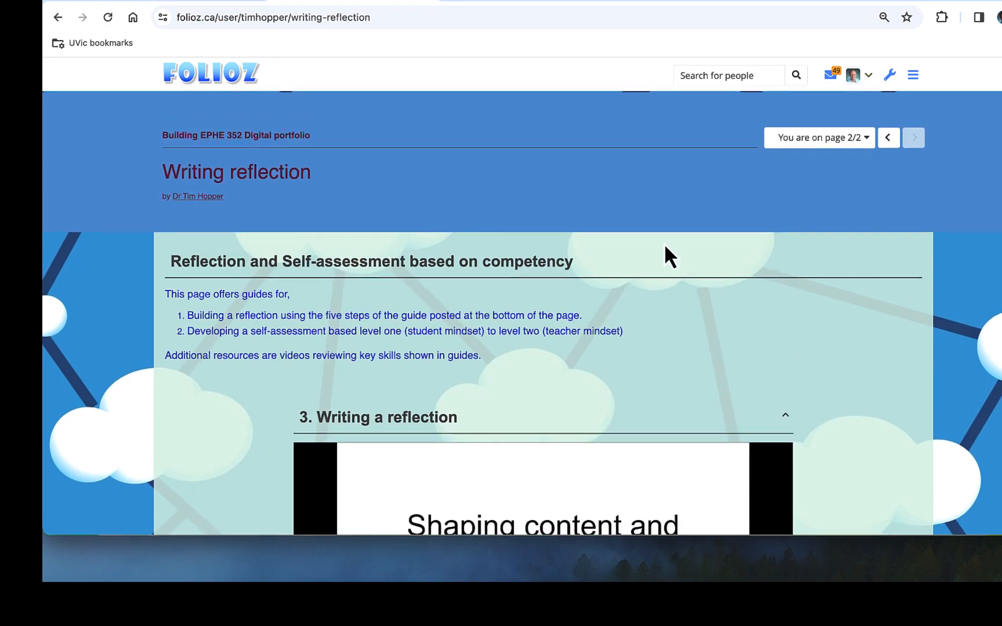
{"action": "left_click", "coordinate": [461, 3]}
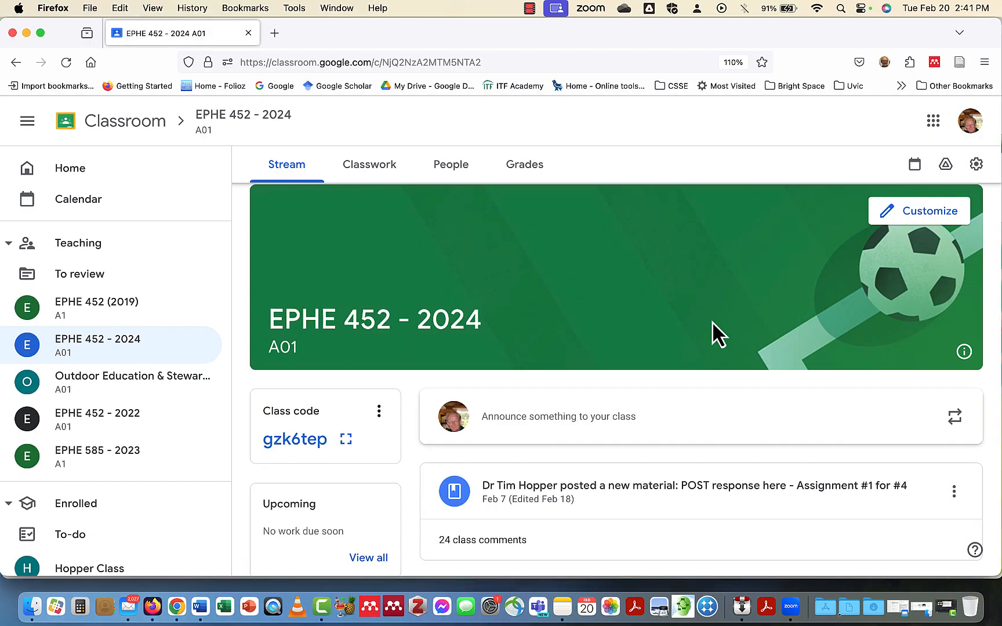
{"action": "scroll", "coordinate": [712, 323], "scroll_direction": "down", "scroll_amount": 4}
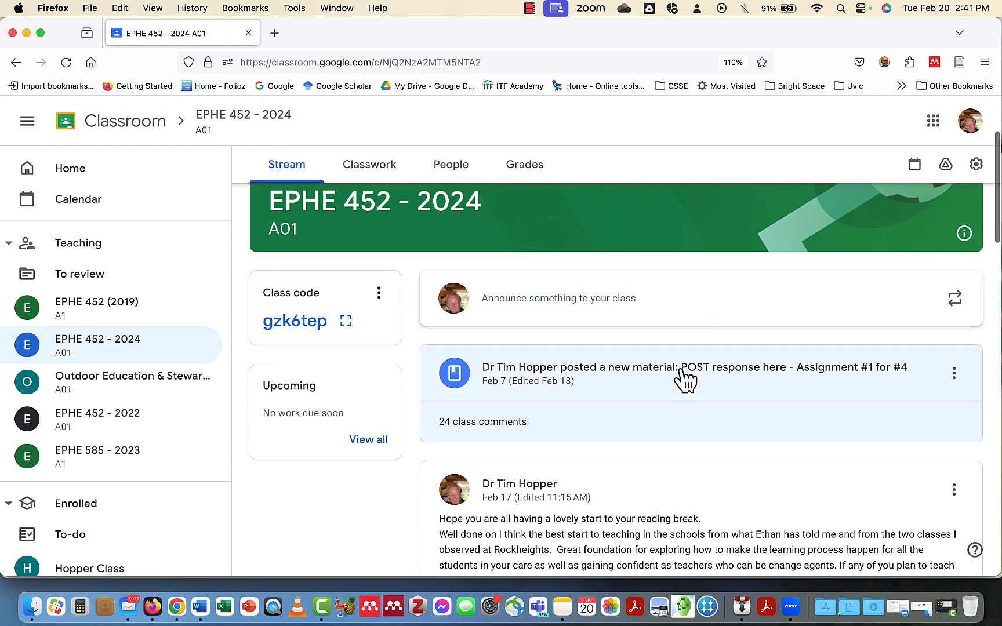
Open the "POST response here - Assignment #1 for #4" material in Google Classroom, copy the instructor's Feb 11 reply on the game sense approach, and minimize the window.
{"action": "left_click", "coordinate": [677, 383]}
{"action": "scroll", "coordinate": [566, 358], "scroll_direction": "down", "scroll_amount": 5}
{"action": "scroll", "coordinate": [555, 358], "scroll_direction": "up", "scroll_amount": 3}
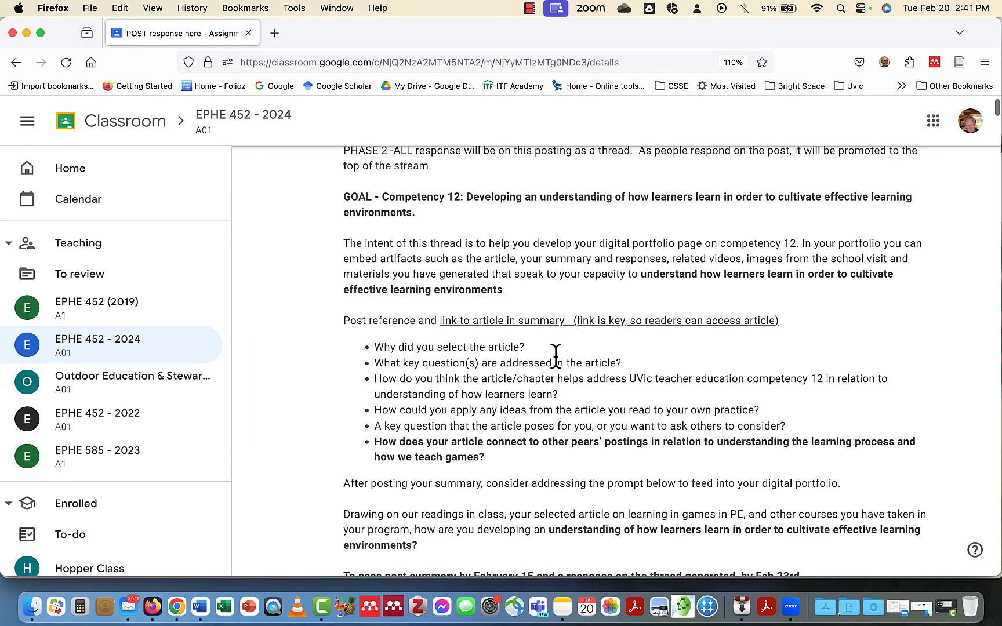
{"action": "scroll", "coordinate": [556, 355], "scroll_direction": "down", "scroll_amount": 20}
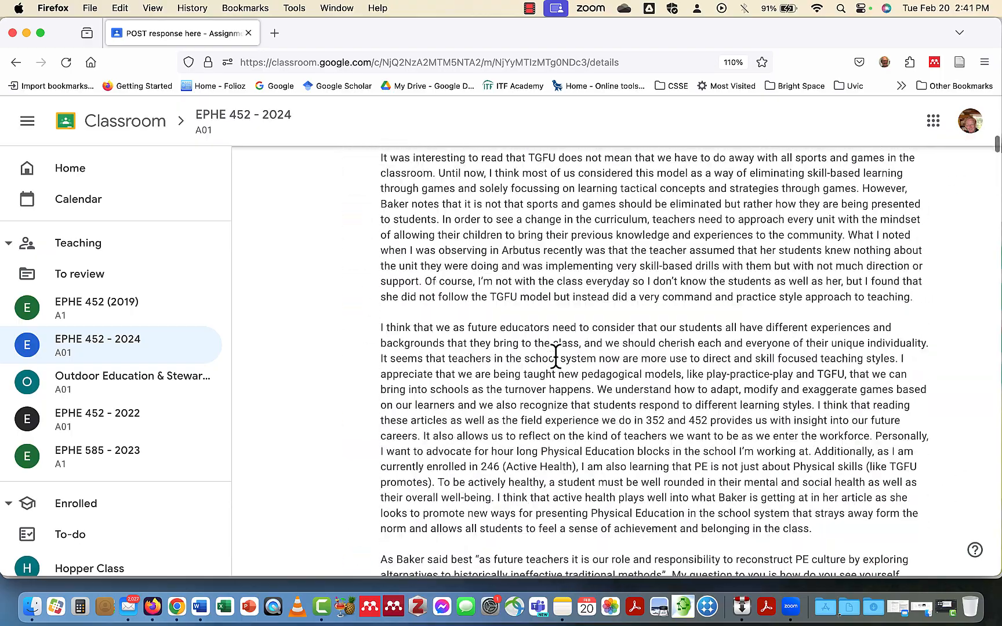
{"action": "scroll", "coordinate": [556, 358], "scroll_direction": "down", "scroll_amount": 5}
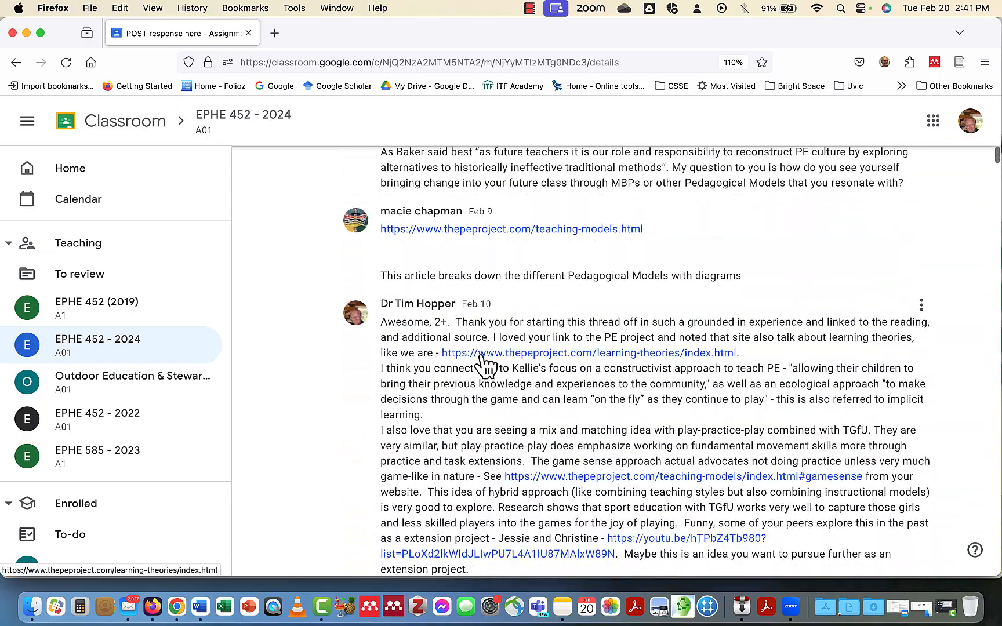
{"action": "scroll", "coordinate": [480, 358], "scroll_direction": "down", "scroll_amount": 15}
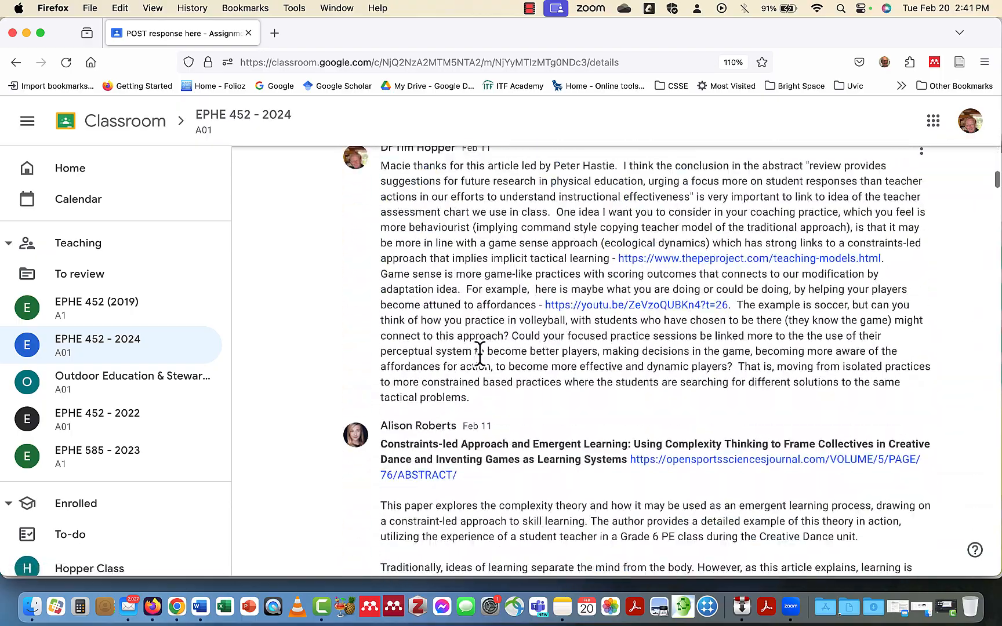
{"action": "scroll", "coordinate": [481, 354], "scroll_direction": "up", "scroll_amount": 3}
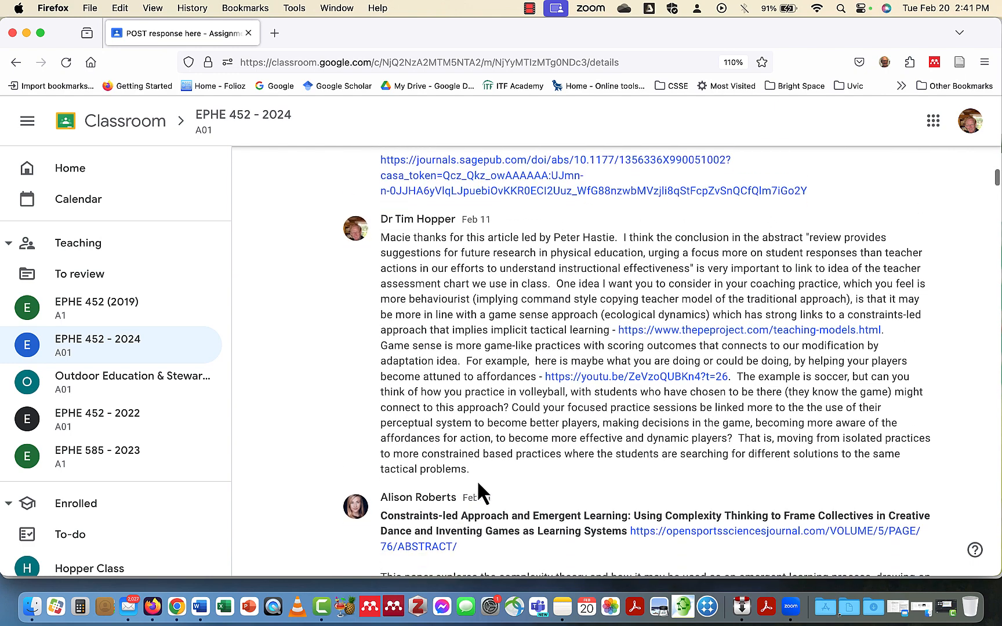
{"action": "left_click_drag", "start_coordinate": [382, 237], "coordinate": [490, 472]}
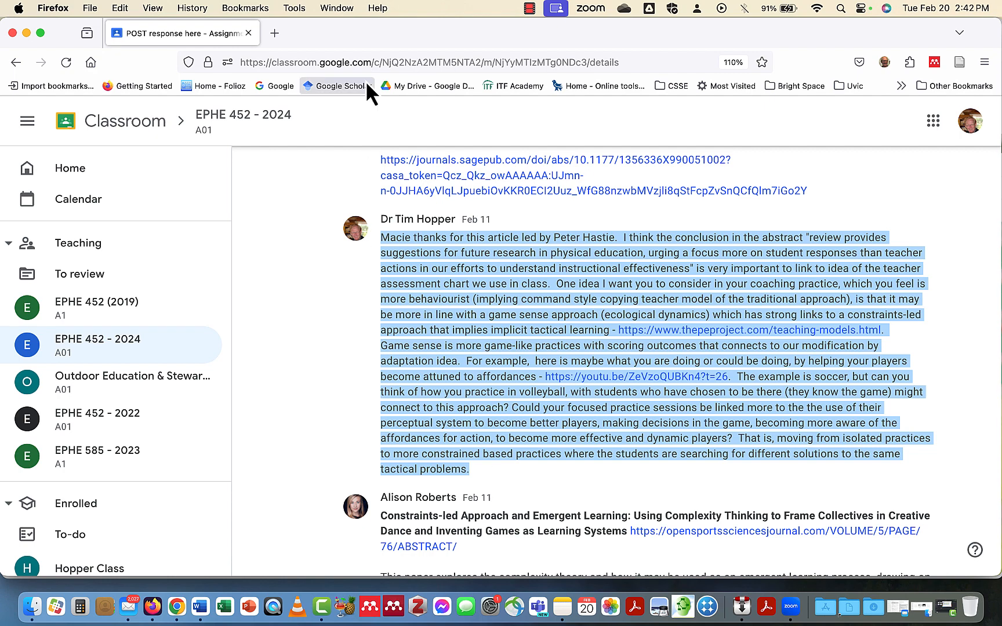
{"action": "left_click", "coordinate": [26, 33]}
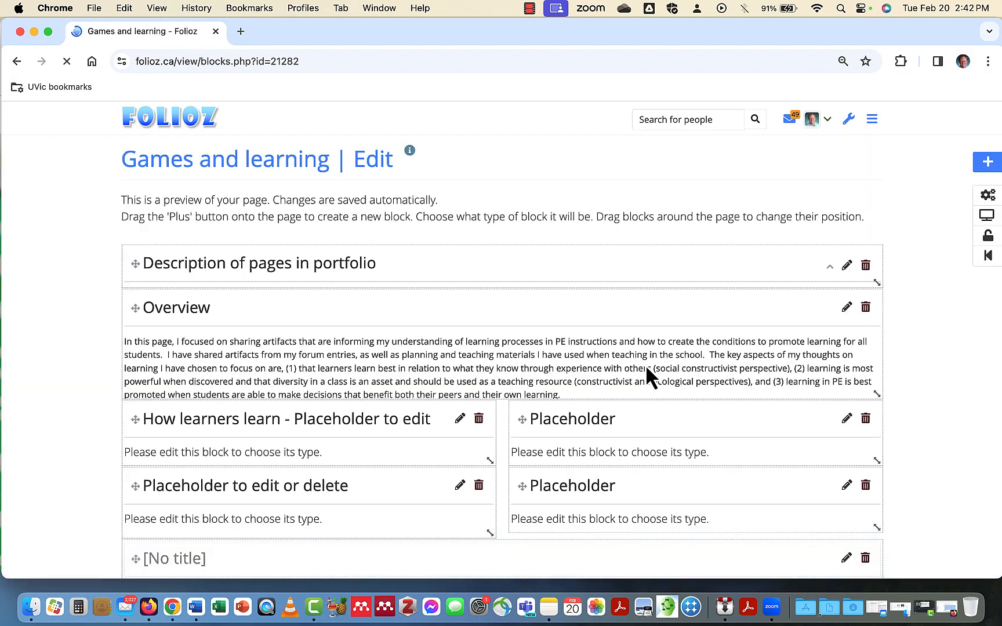
Turn the placeholder beside How learners learn into a Text block titled "Forum entry on models", paste the copied reply, and save it.
{"action": "scroll", "coordinate": [645, 365], "scroll_direction": "down", "scroll_amount": 3}
{"action": "left_click", "coordinate": [849, 341]}
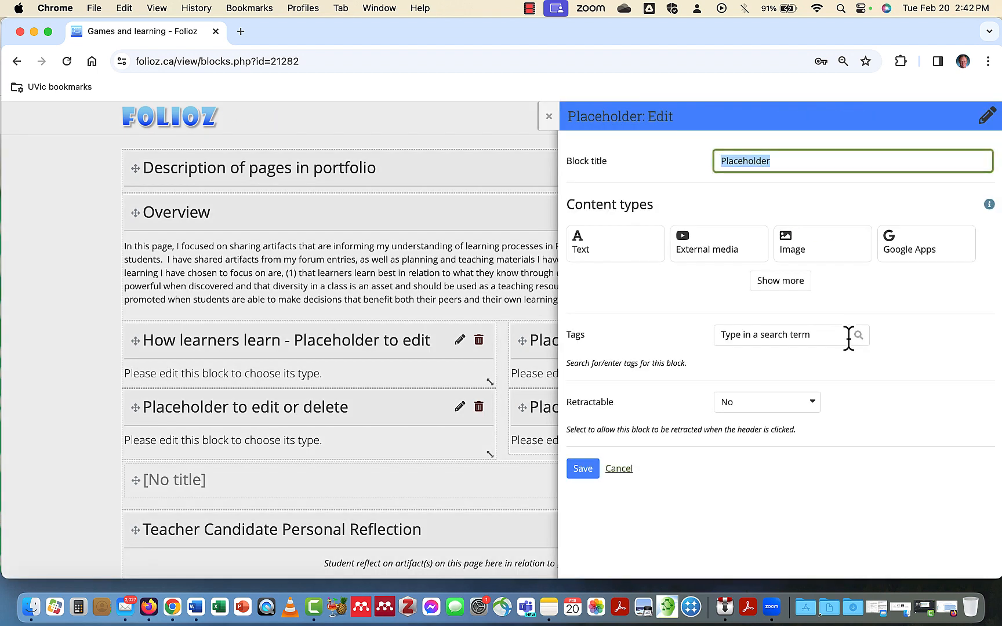
{"action": "left_click", "coordinate": [633, 268]}
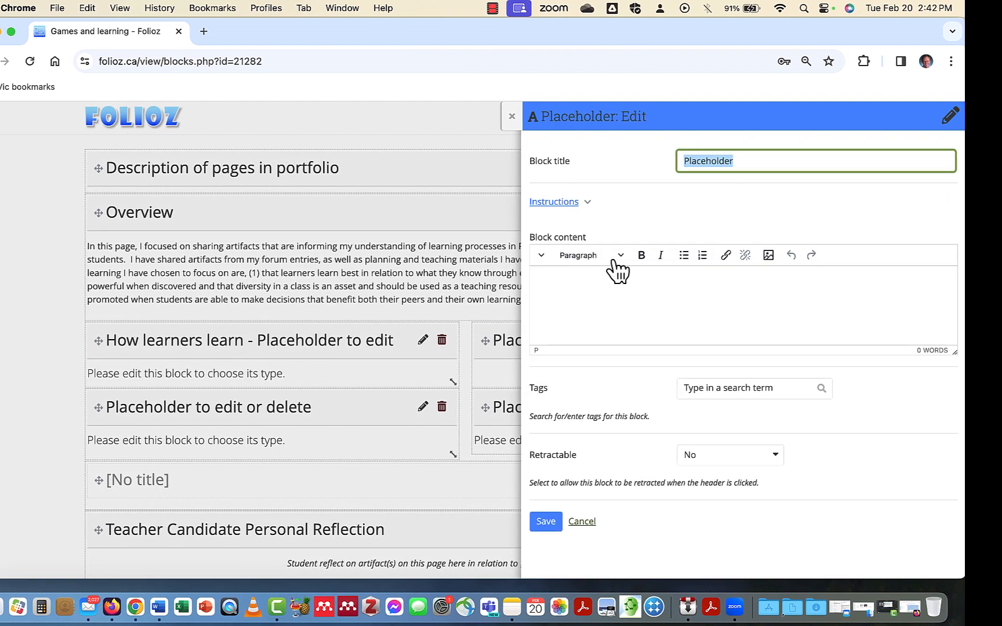
{"action": "left_click", "coordinate": [592, 301]}
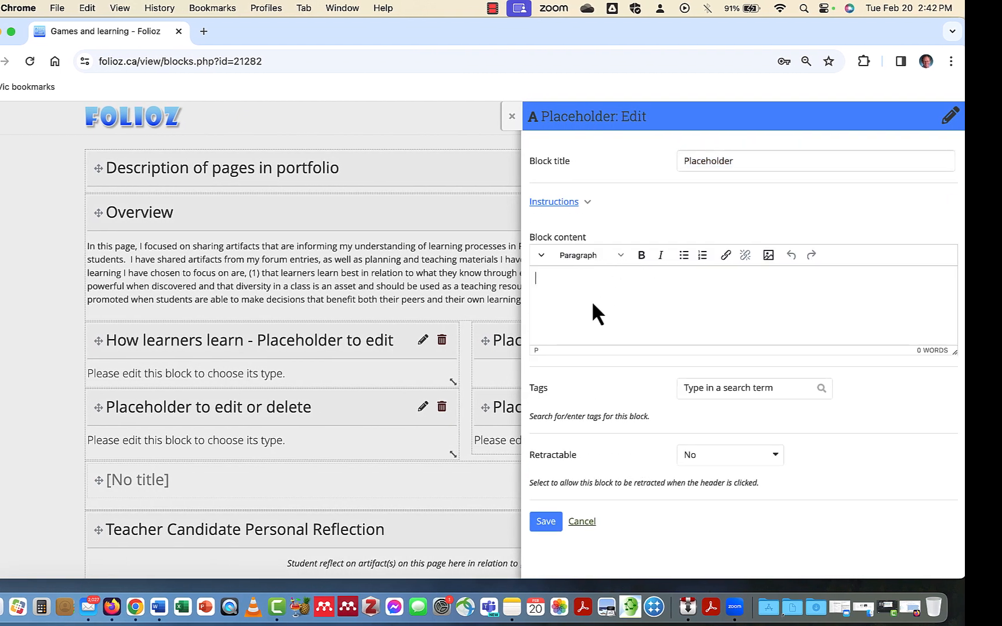
{"action": "key", "text": "super+v"}
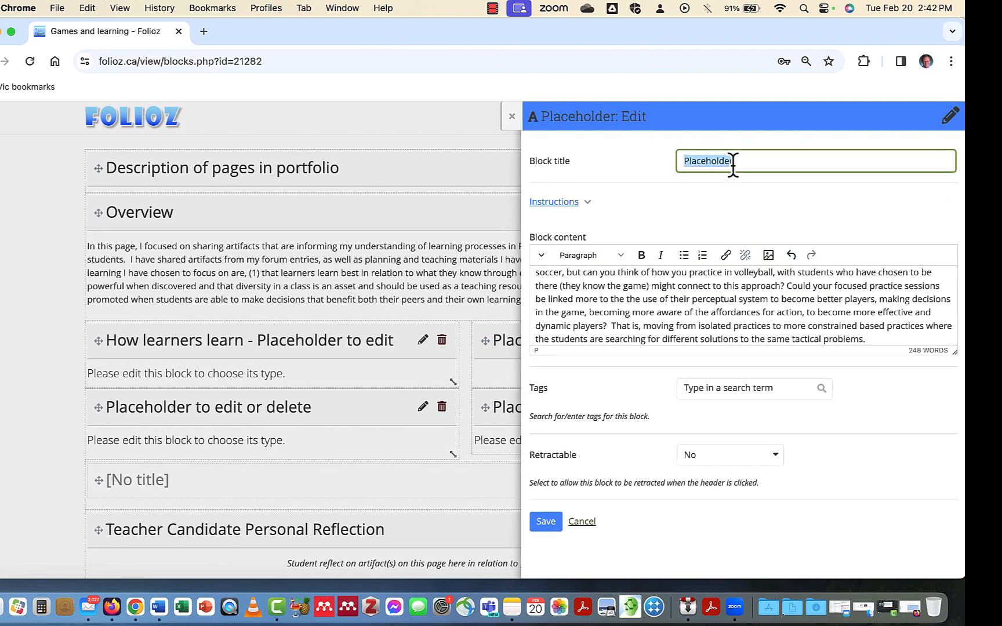
{"action": "type", "text": "Forum entry on models"}
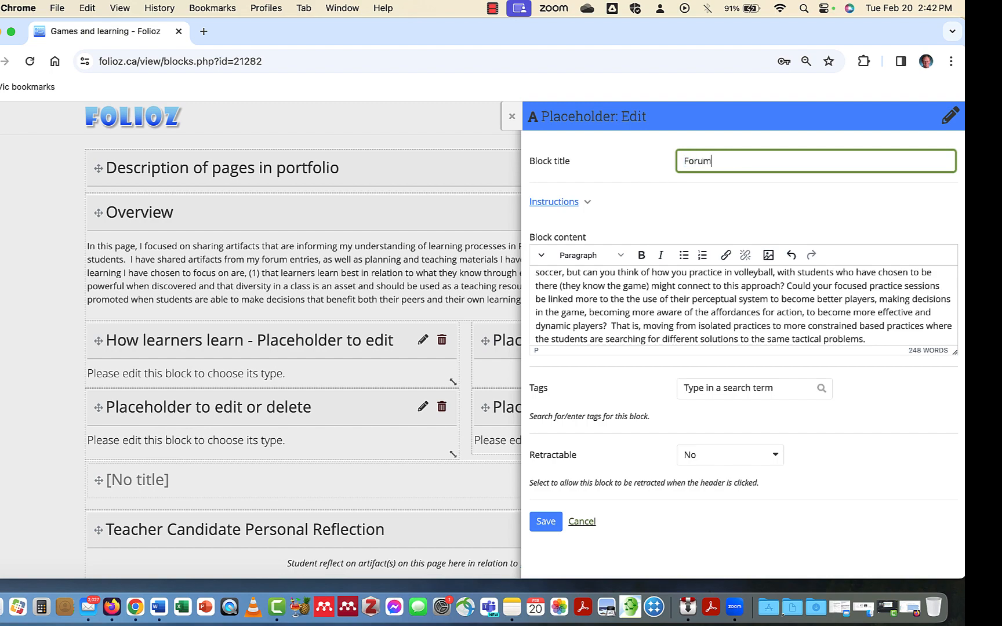
{"action": "left_click", "coordinate": [546, 522]}
Set the Forum entry on models block to Automatically retract, save it, and check it on the displayed page.
{"action": "scroll", "coordinate": [727, 456], "scroll_direction": "down", "scroll_amount": 5}
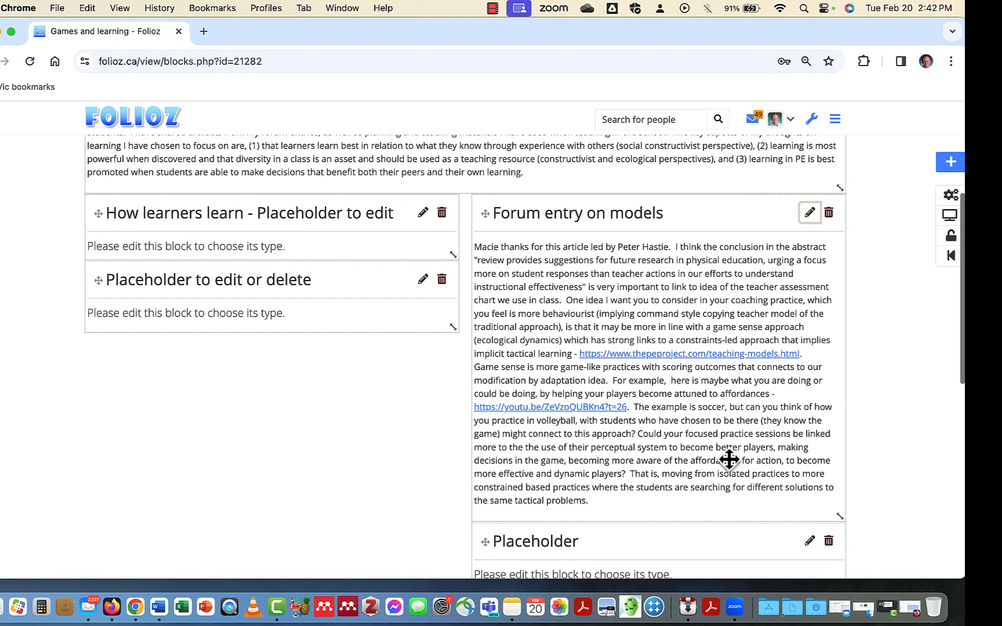
{"action": "left_click", "coordinate": [810, 189]}
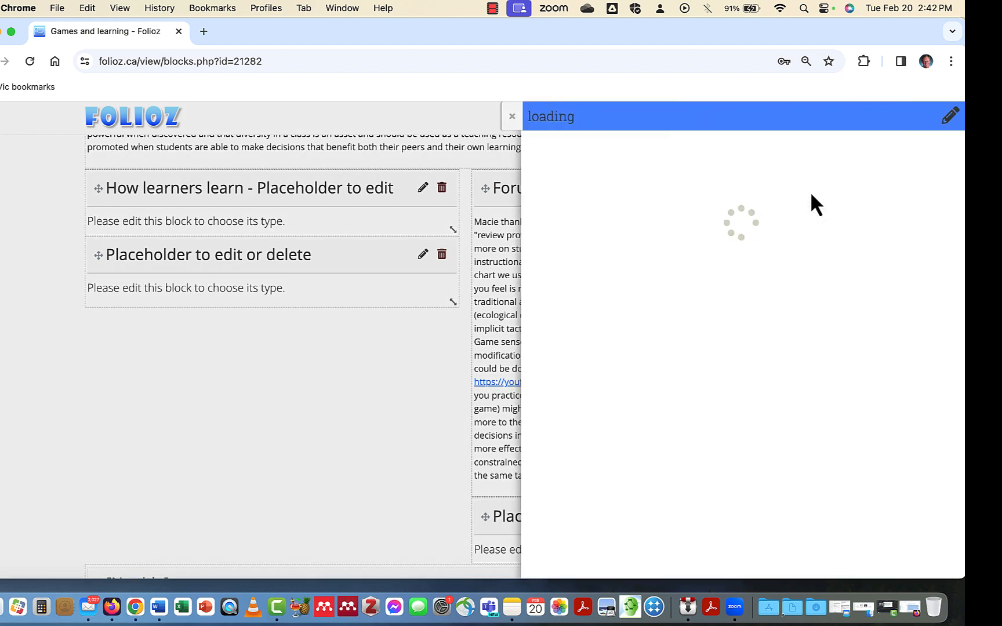
{"action": "left_click", "coordinate": [694, 458]}
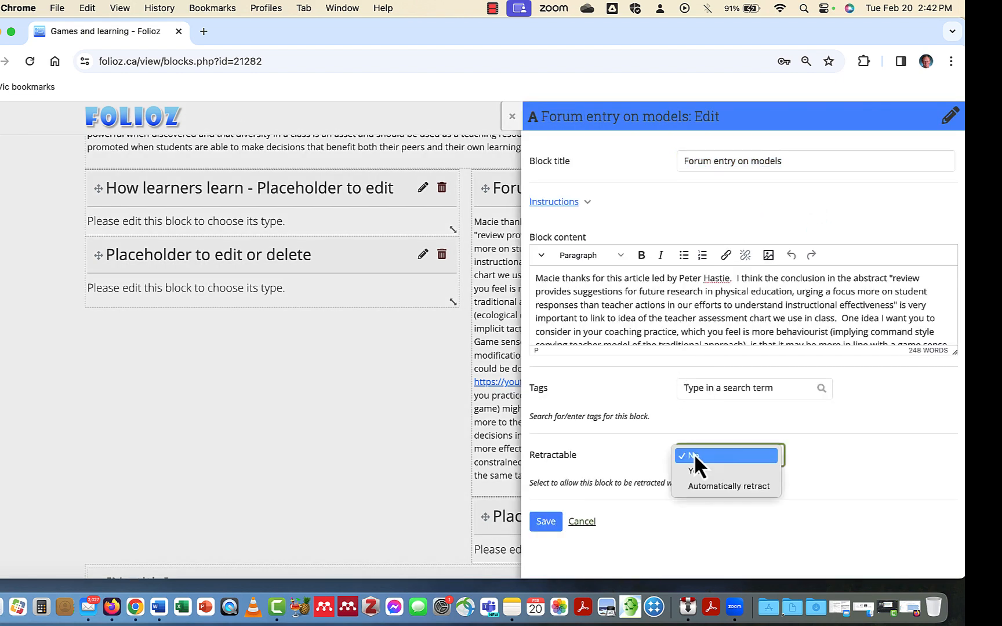
{"action": "left_click", "coordinate": [707, 487]}
{"action": "left_click", "coordinate": [544, 523]}
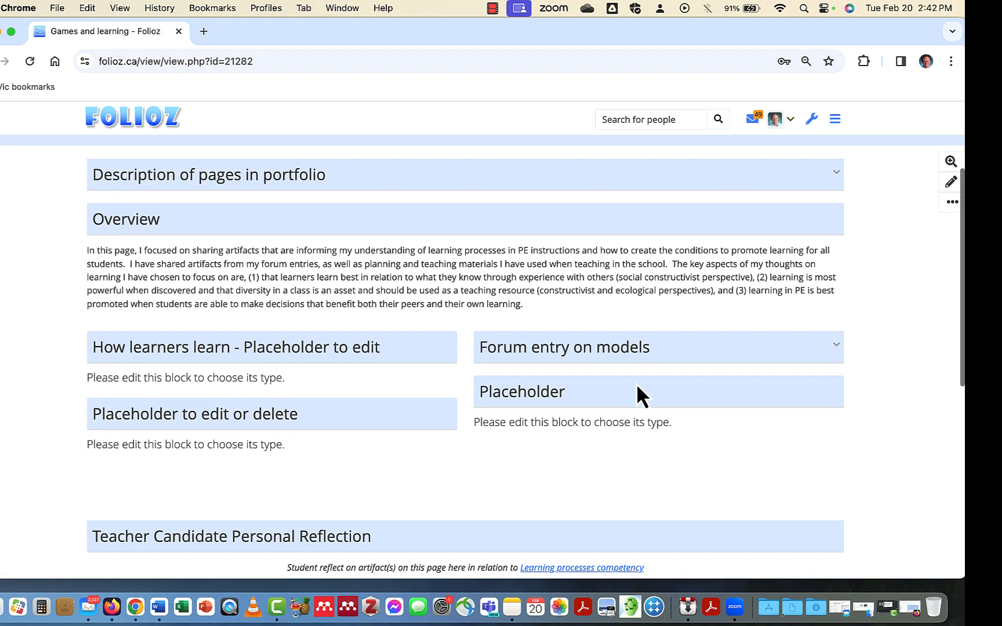
{"action": "left_click", "coordinate": [758, 355]}
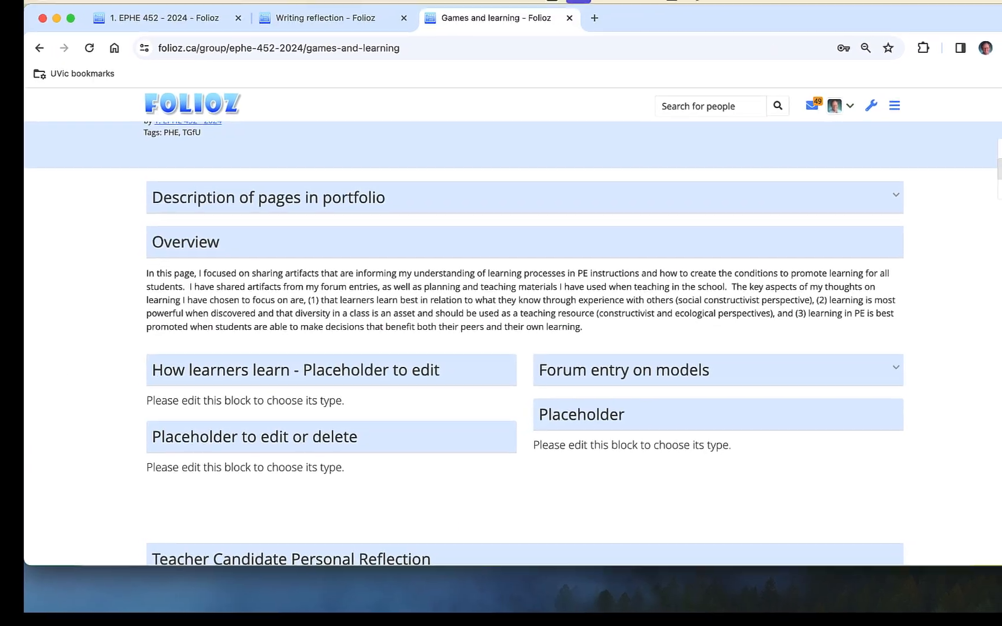
Turn the "How learners learn - Placeholder to edit" block into a Google Apps block titled "Article on summarized".
{"action": "left_click", "coordinate": [987, 181]}
{"action": "scroll", "coordinate": [447, 336], "scroll_direction": "down", "scroll_amount": 3}
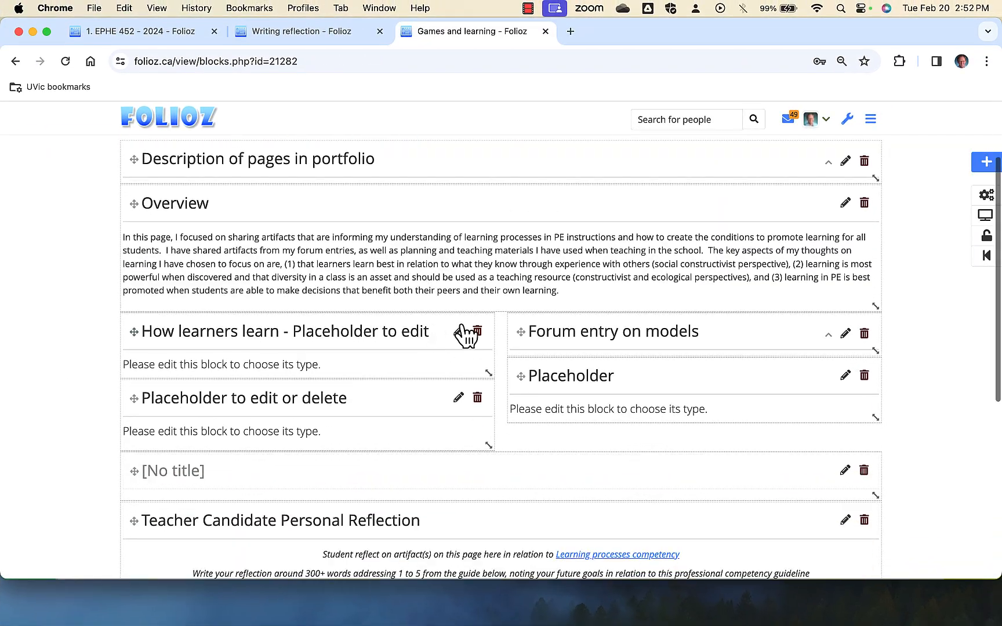
{"action": "left_click", "coordinate": [458, 332]}
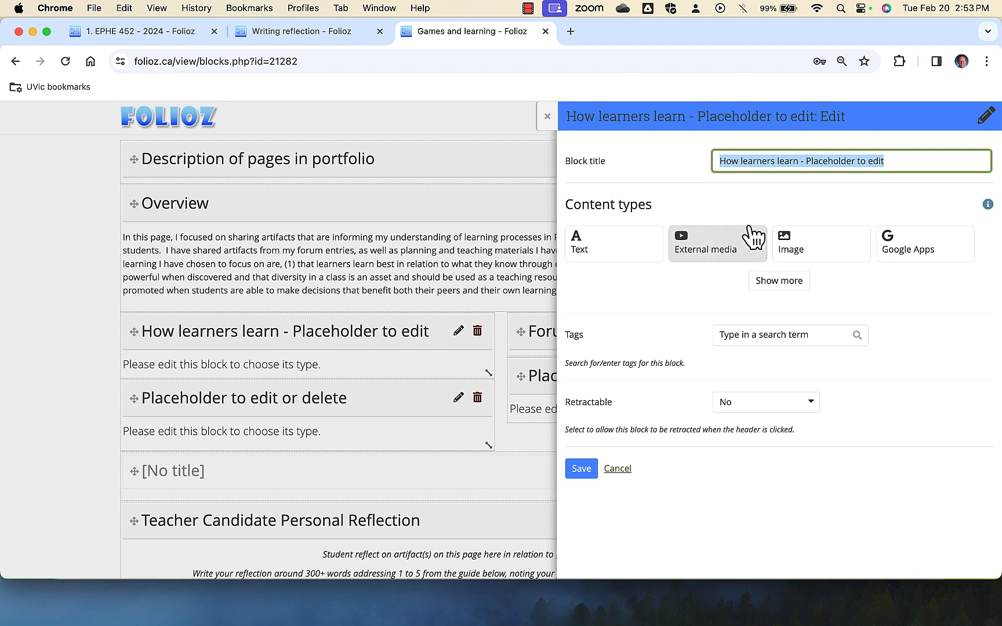
{"action": "type", "text": "Artic"}
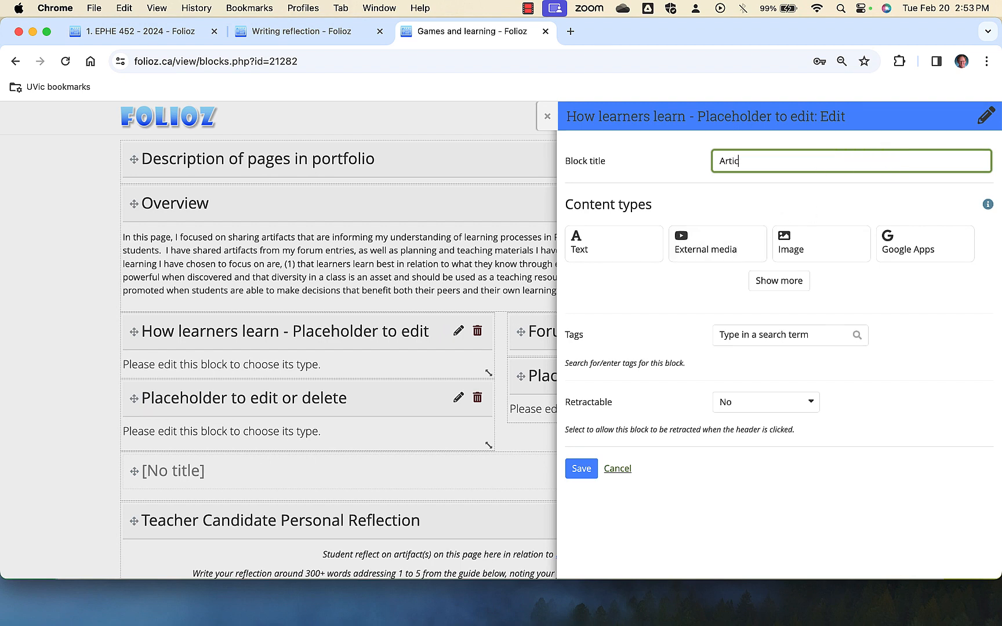
{"action": "type", "text": "le on summarized"}
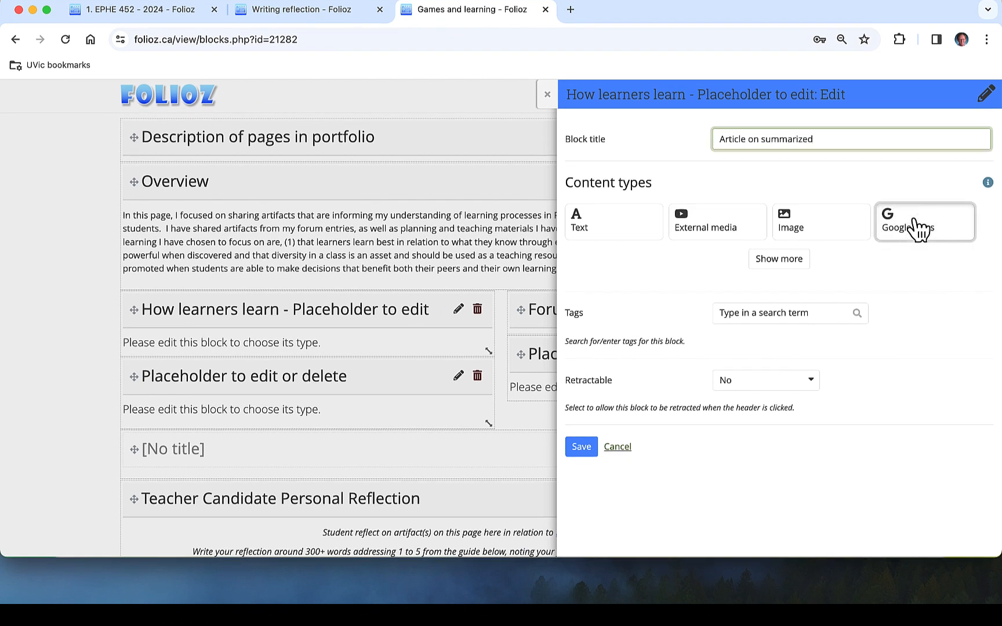
{"action": "left_click", "coordinate": [919, 228]}
{"action": "left_click", "coordinate": [764, 216]}
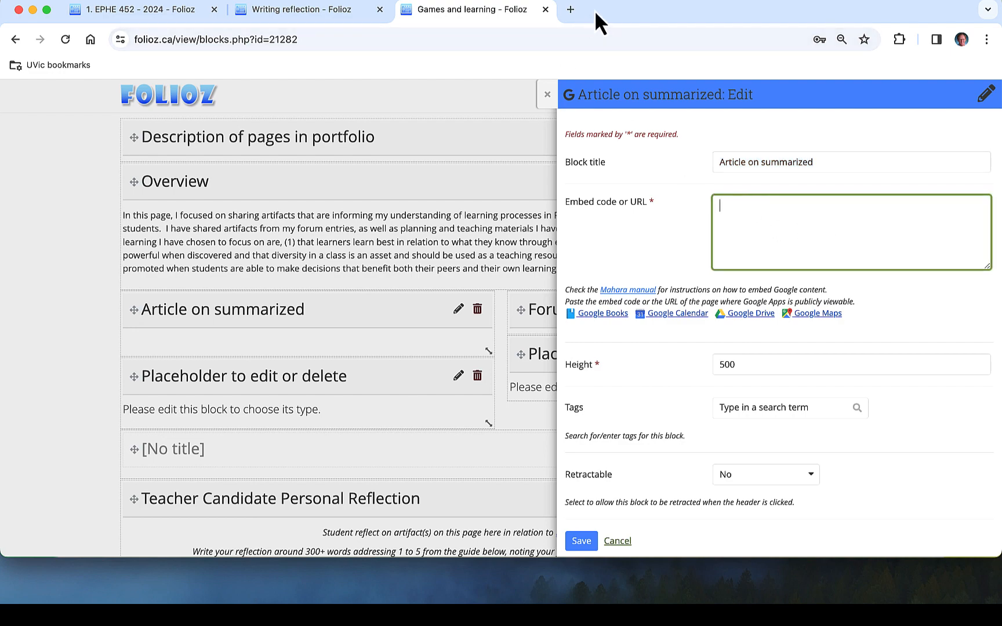
Switch to the Folioz folder in Google Drive and open the "Old wine in new bottles" PDF in a new window.
{"action": "left_click_drag", "start_coordinate": [594, 10], "coordinate": [552, 56]}
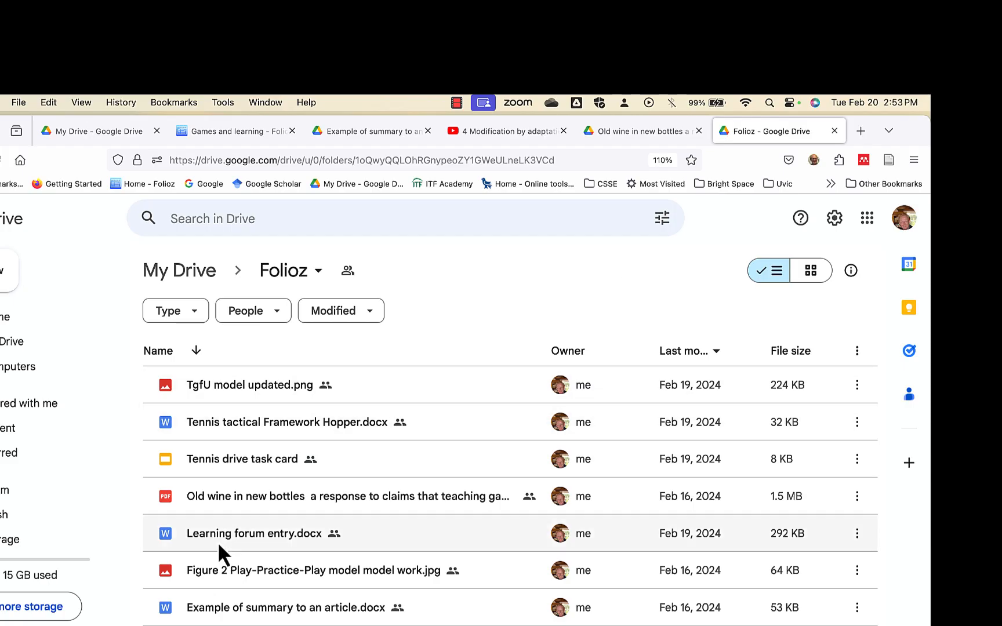
{"action": "right_click", "coordinate": [212, 501]}
{"action": "mouse_move", "coordinate": [441, 260]}
{"action": "left_click", "coordinate": [510, 264]}
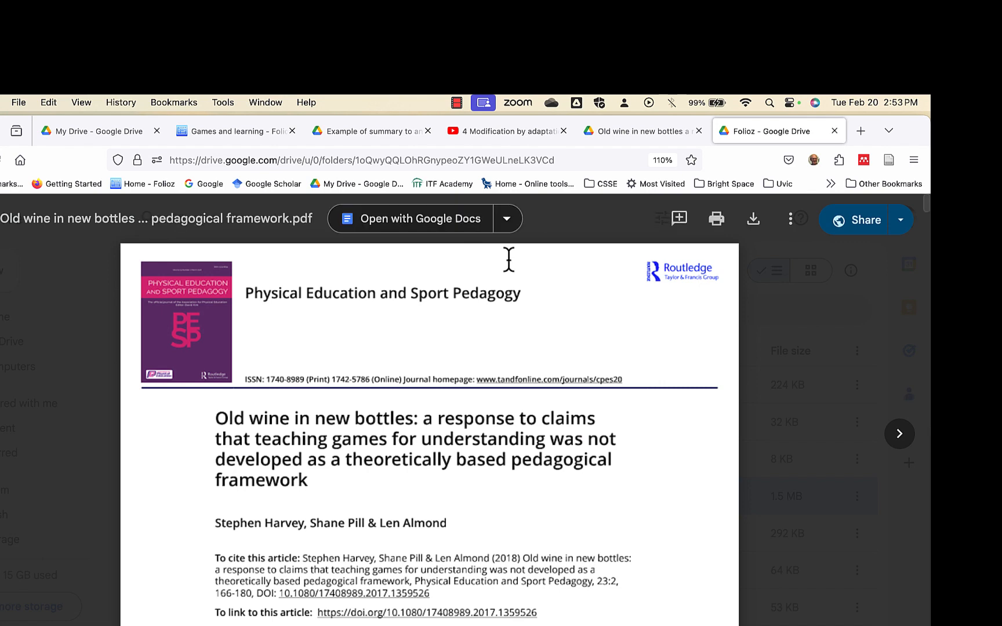
{"action": "left_click", "coordinate": [790, 220]}
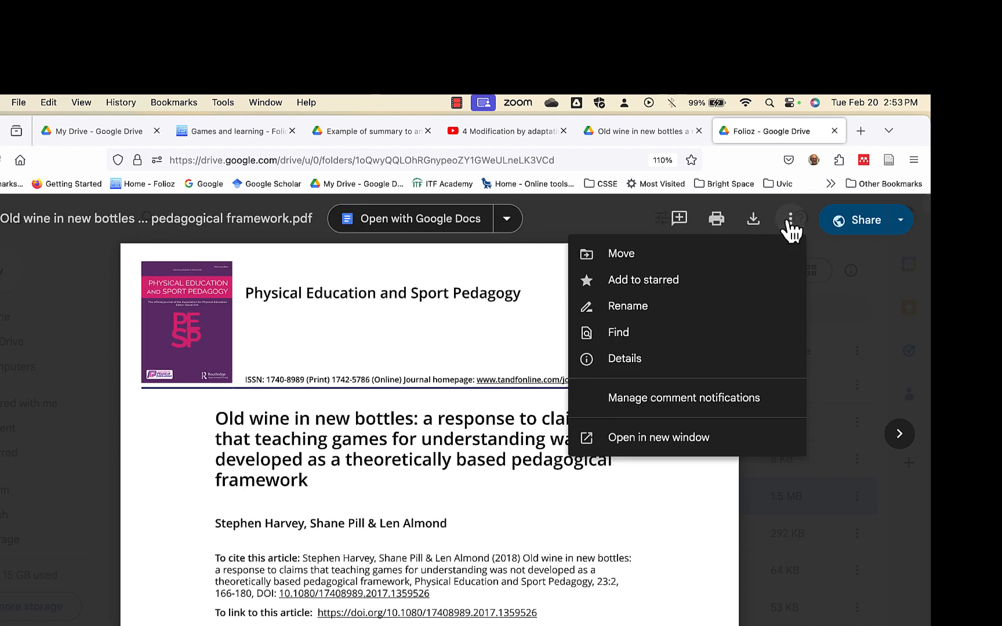
{"action": "left_click", "coordinate": [683, 439]}
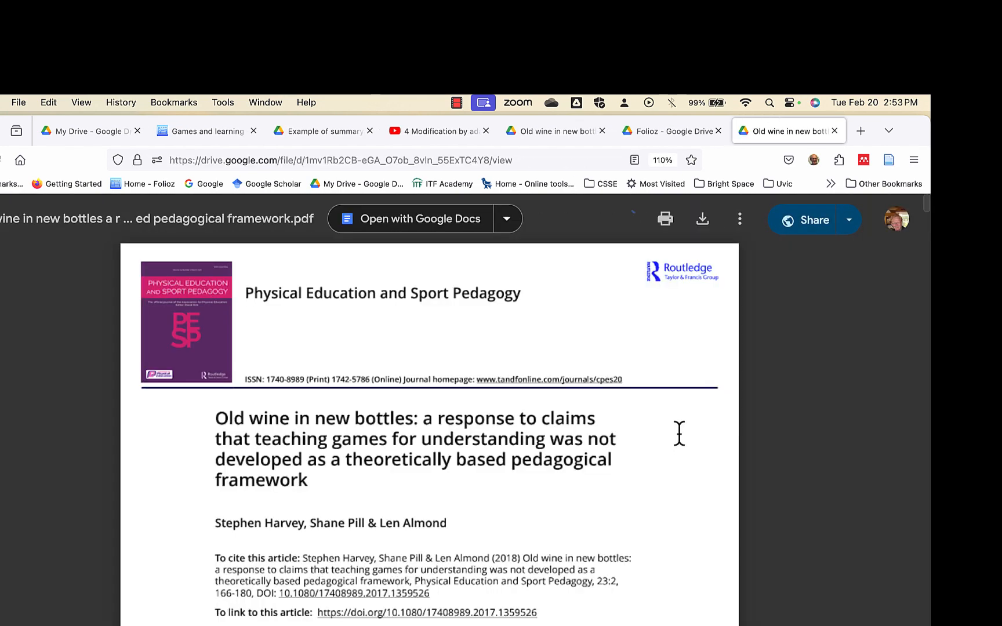
Copy the complete HTML embed code of the "Old wine in new bottles" PDF.
{"action": "left_click", "coordinate": [739, 219]}
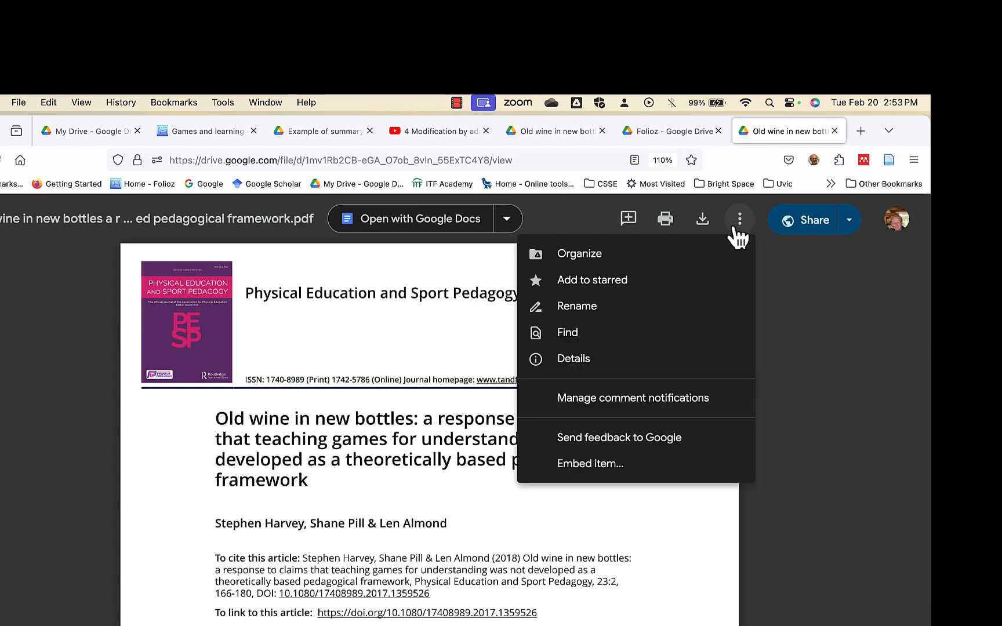
{"action": "left_click", "coordinate": [618, 464]}
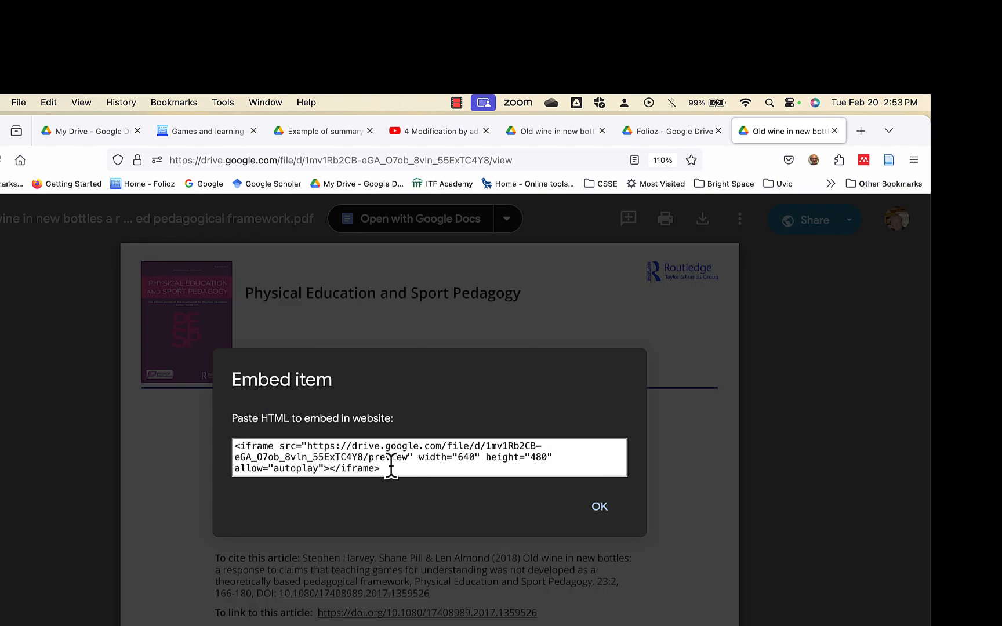
{"action": "left_click", "coordinate": [388, 468]}
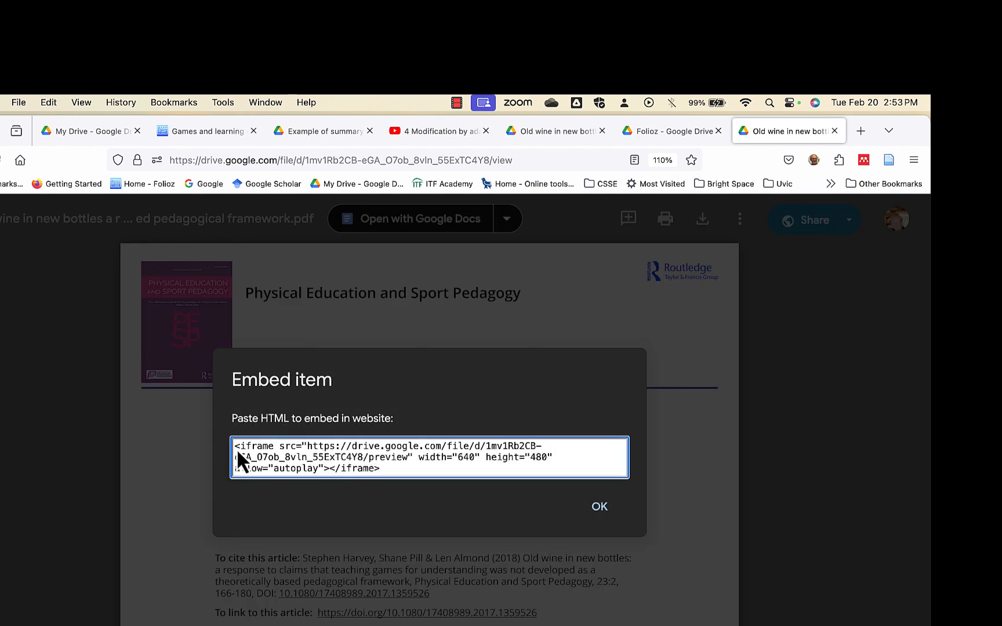
{"action": "left_click_drag", "start_coordinate": [237, 449], "coordinate": [379, 471]}
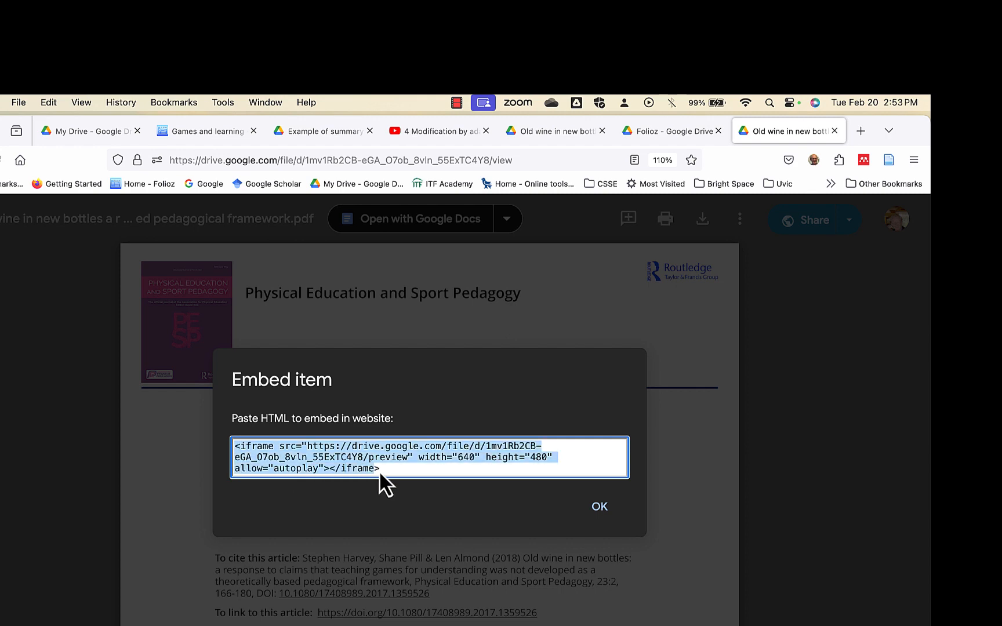
{"action": "right_click", "coordinate": [341, 453]}
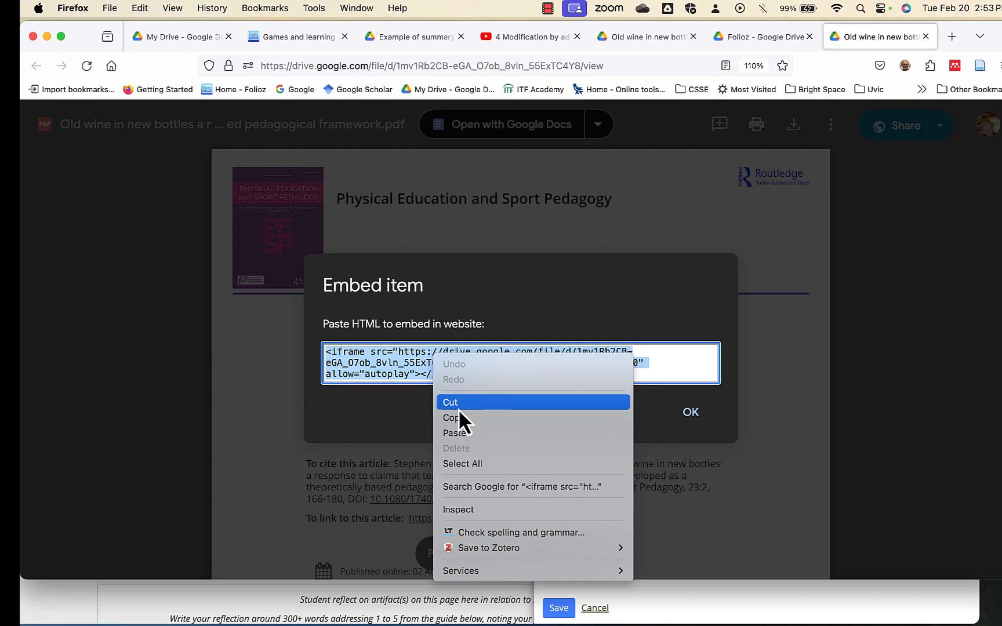
{"action": "left_click", "coordinate": [460, 418]}
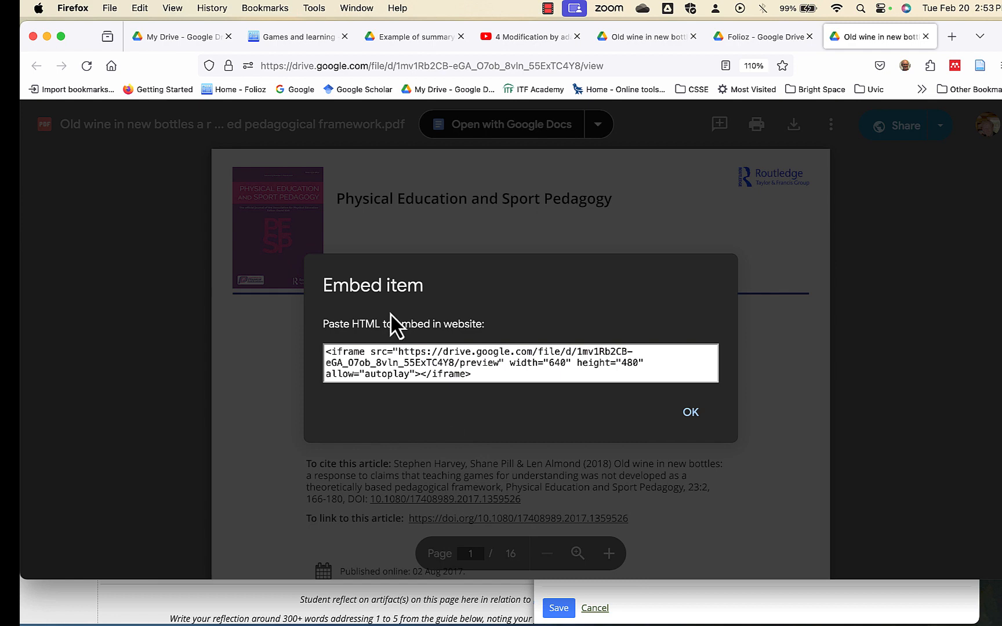
Return to the Folioz page, paste the iframe code as the Article on summarized block's embed code, and save it.
{"action": "left_click_drag", "start_coordinate": [78, 26], "coordinate": [231, 12]}
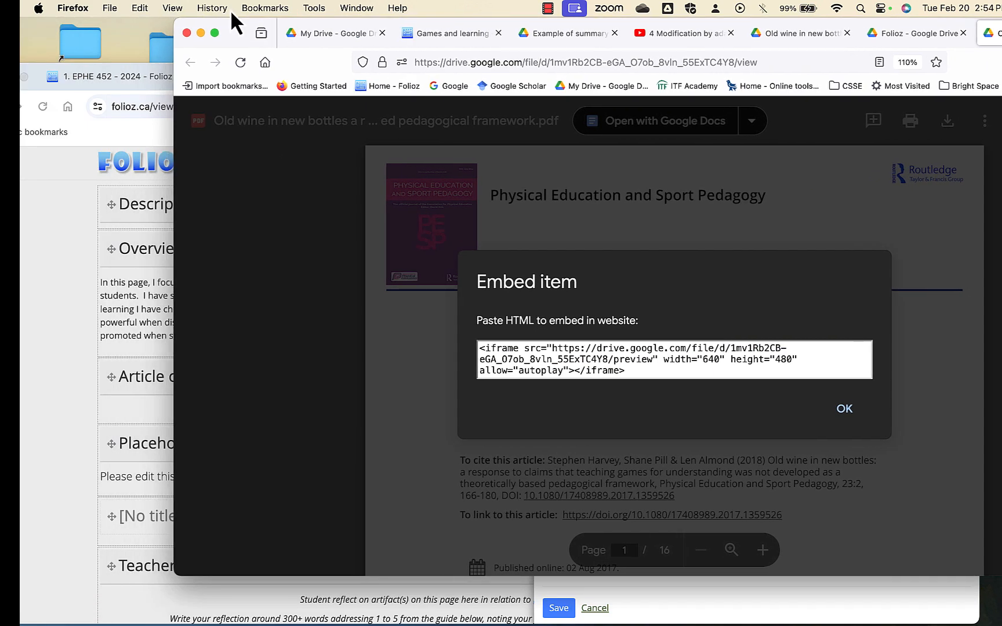
{"action": "left_click", "coordinate": [77, 269]}
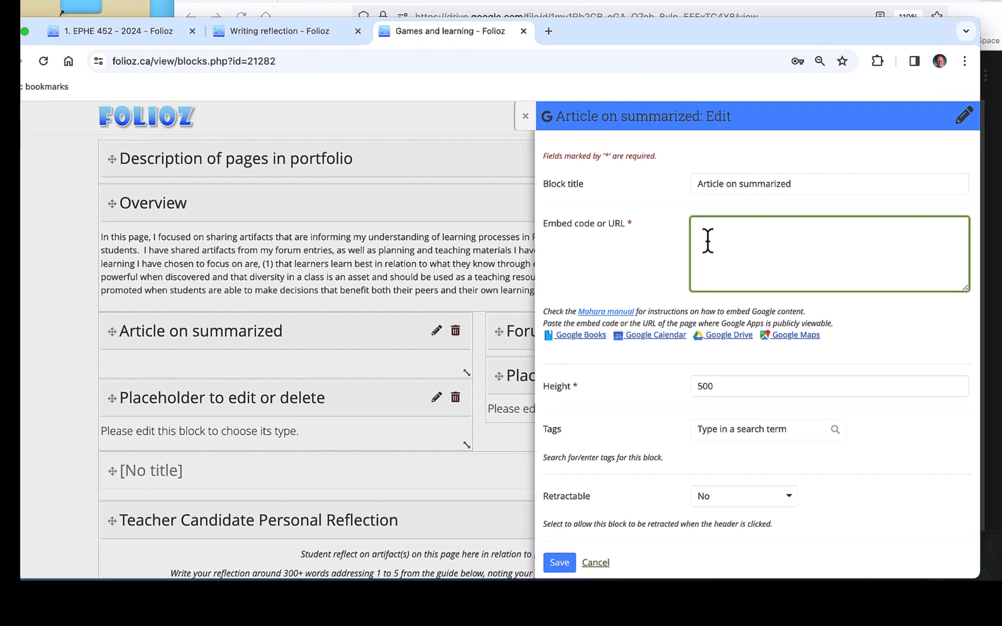
{"action": "key", "text": "super+v"}
{"action": "left_click", "coordinate": [562, 562]}
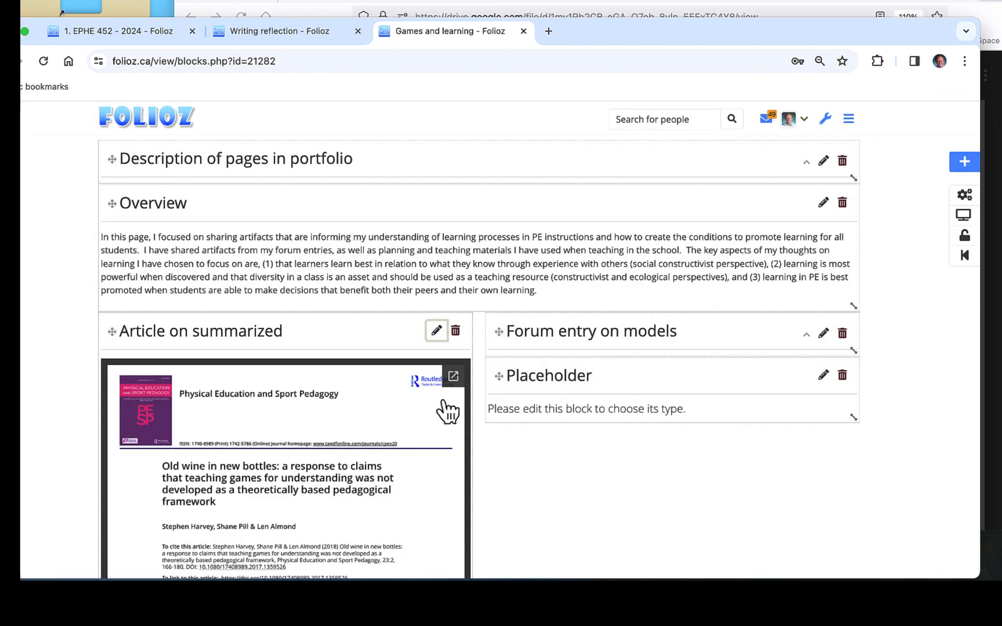
{"action": "scroll", "coordinate": [404, 468], "scroll_direction": "down", "scroll_amount": 5}
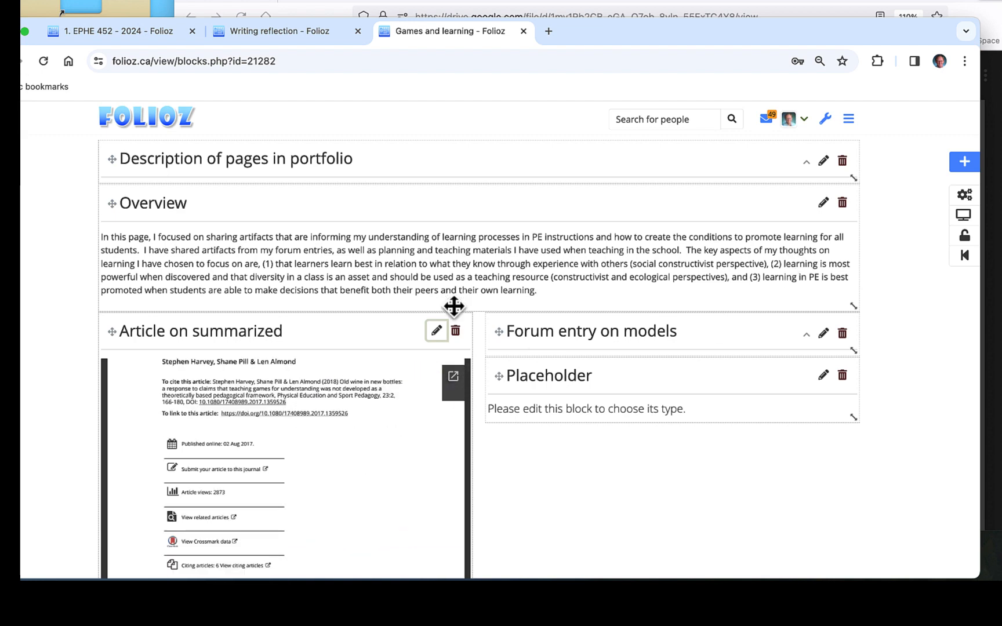
Set the Article on summarized block's height to 300 and save it.
{"action": "left_click", "coordinate": [437, 331]}
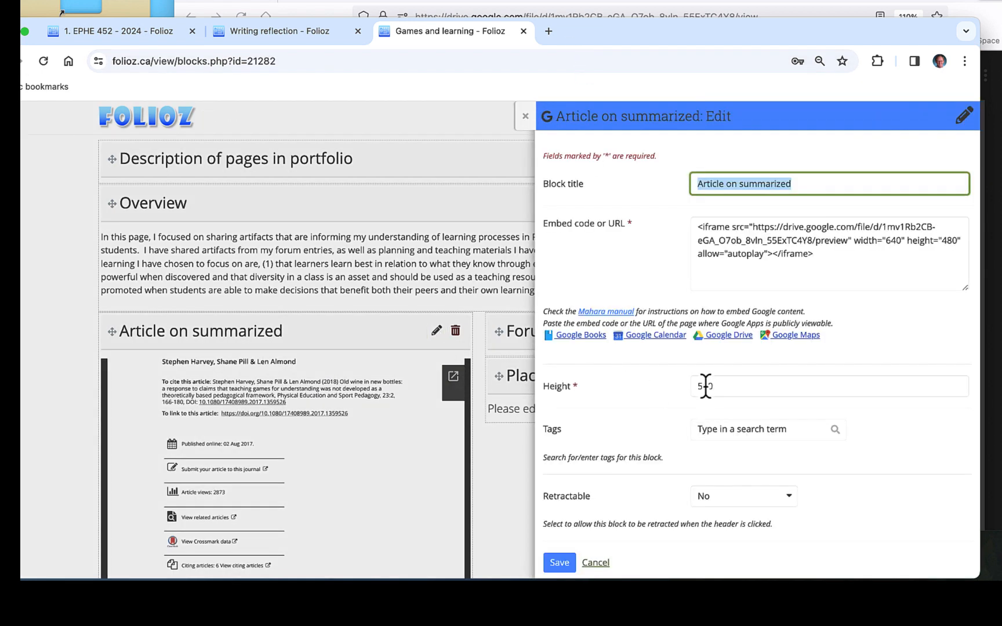
{"action": "left_click", "coordinate": [706, 386]}
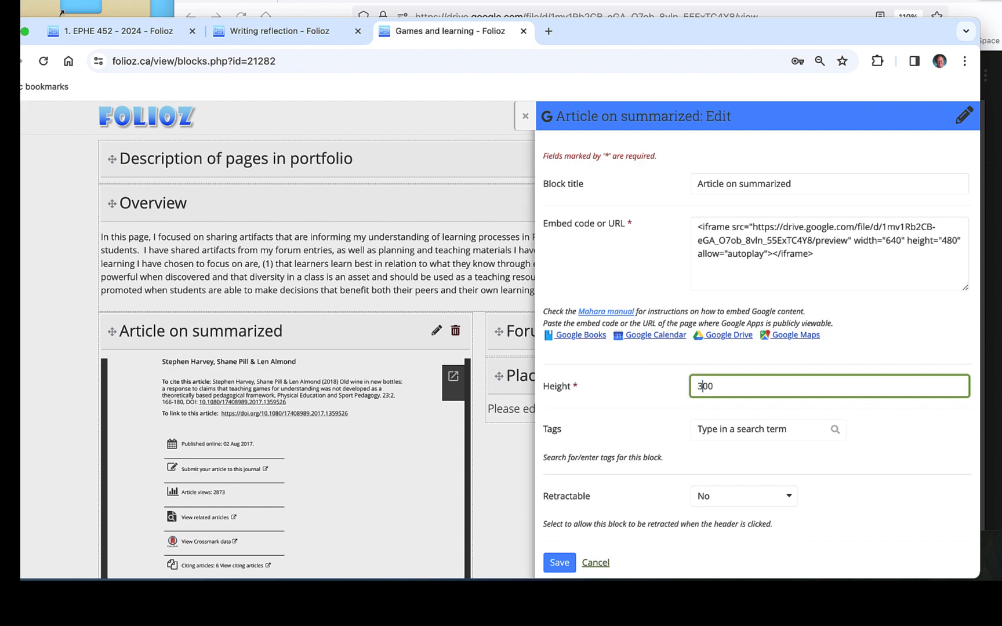
{"action": "type", "text": "8"}
{"action": "left_click", "coordinate": [559, 563]}
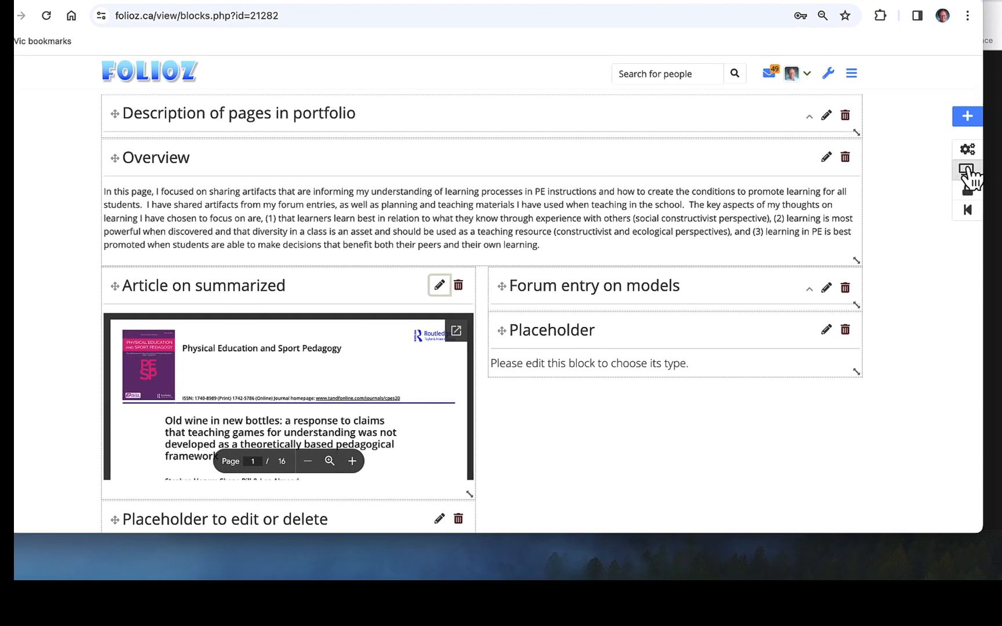
Display the page, expand and collapse the Forum entry on models block, and pop out the embedded article.
{"action": "left_click", "coordinate": [971, 169]}
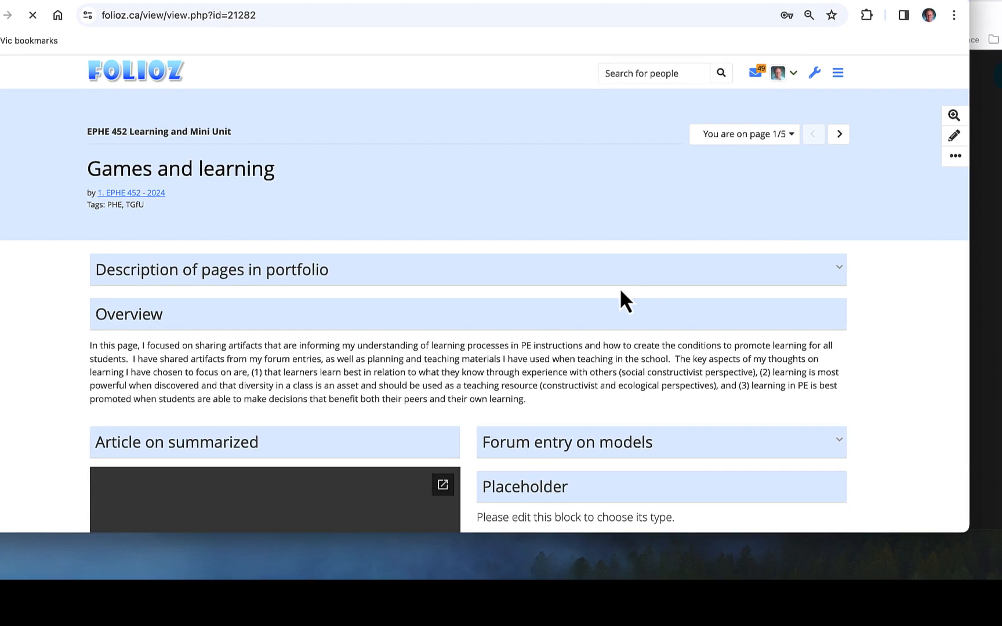
{"action": "scroll", "coordinate": [619, 288], "scroll_direction": "down", "scroll_amount": 5}
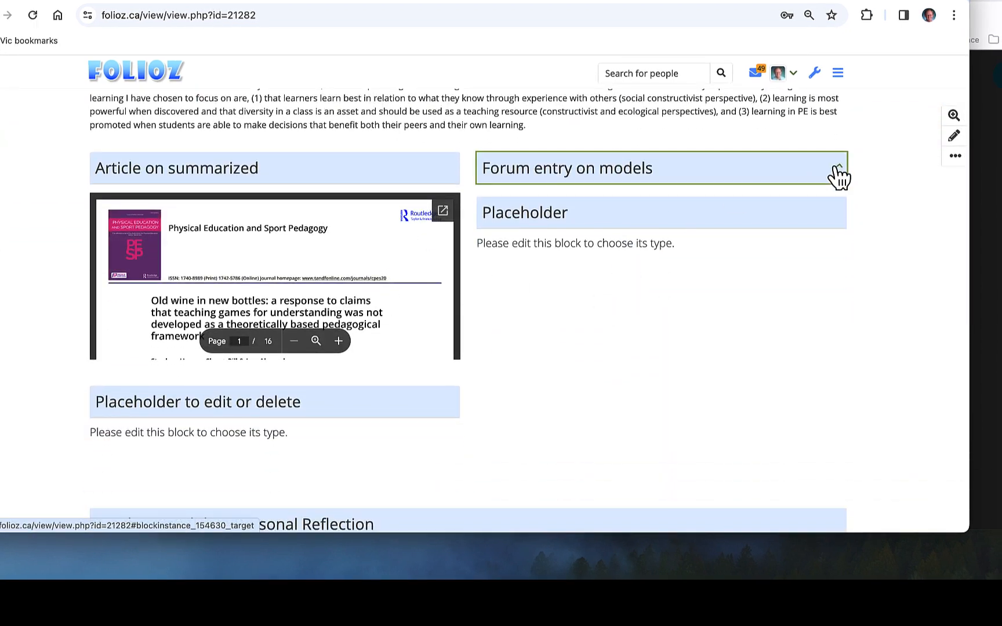
{"action": "left_click", "coordinate": [835, 168]}
{"action": "left_click", "coordinate": [835, 168]}
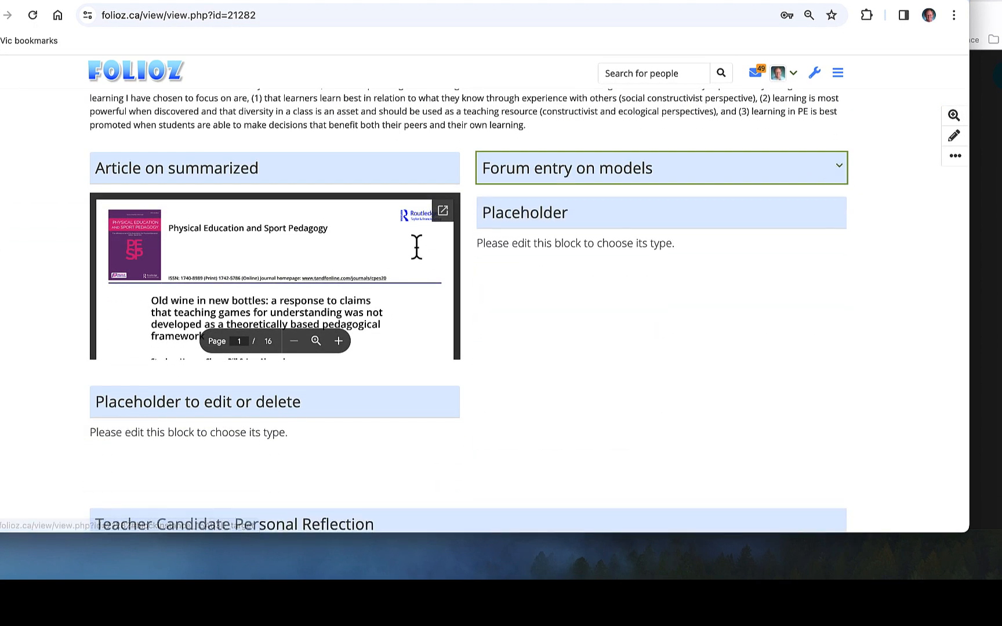
{"action": "left_click", "coordinate": [442, 211]}
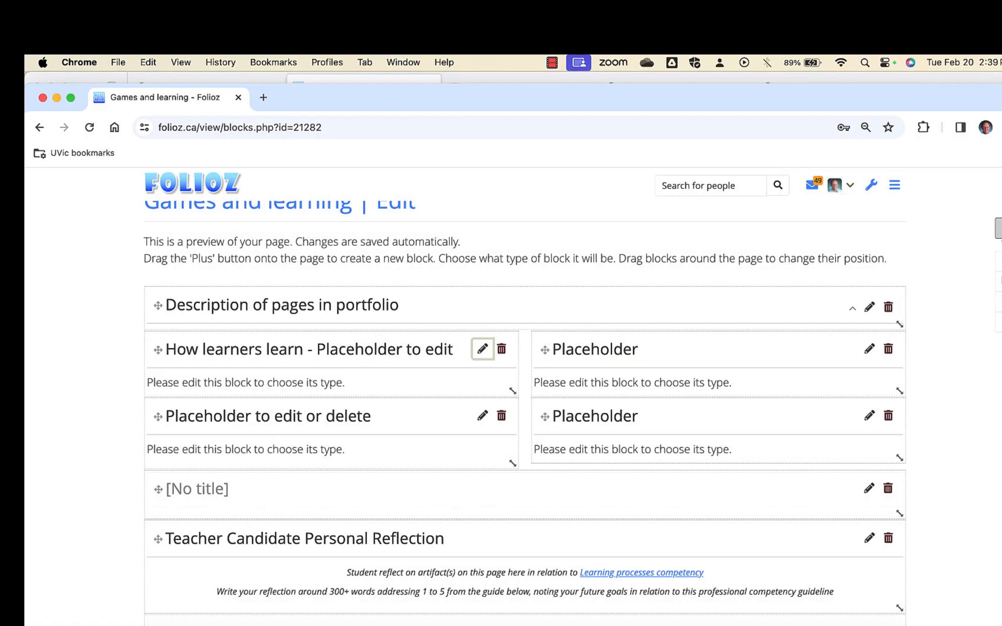
Add a new block at the Top position of the Games and learning page and make it a Text block.
{"action": "left_click", "coordinate": [992, 229]}
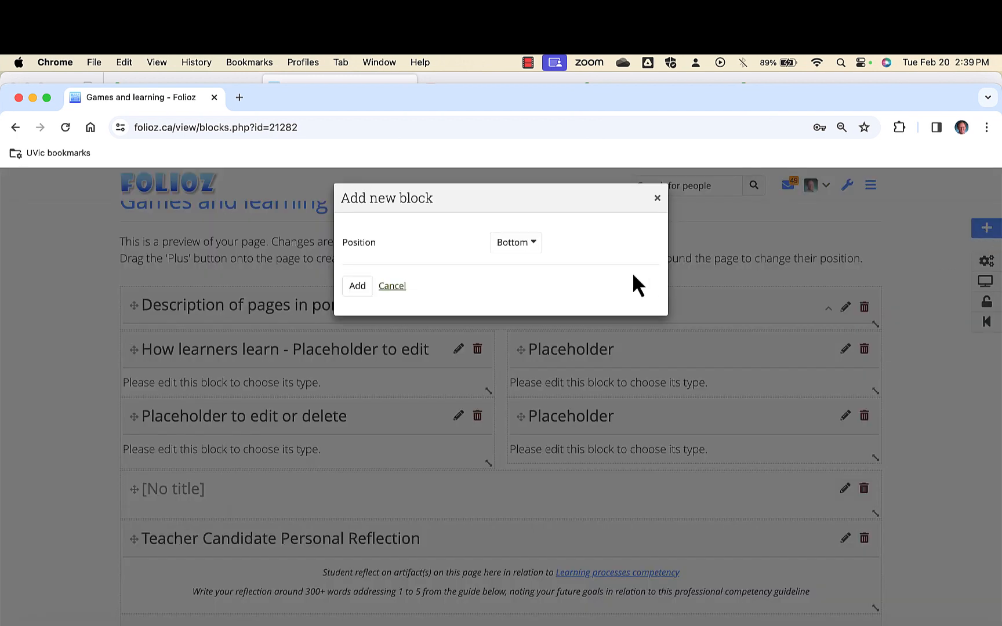
{"action": "left_click", "coordinate": [504, 254]}
{"action": "left_click", "coordinate": [514, 229]}
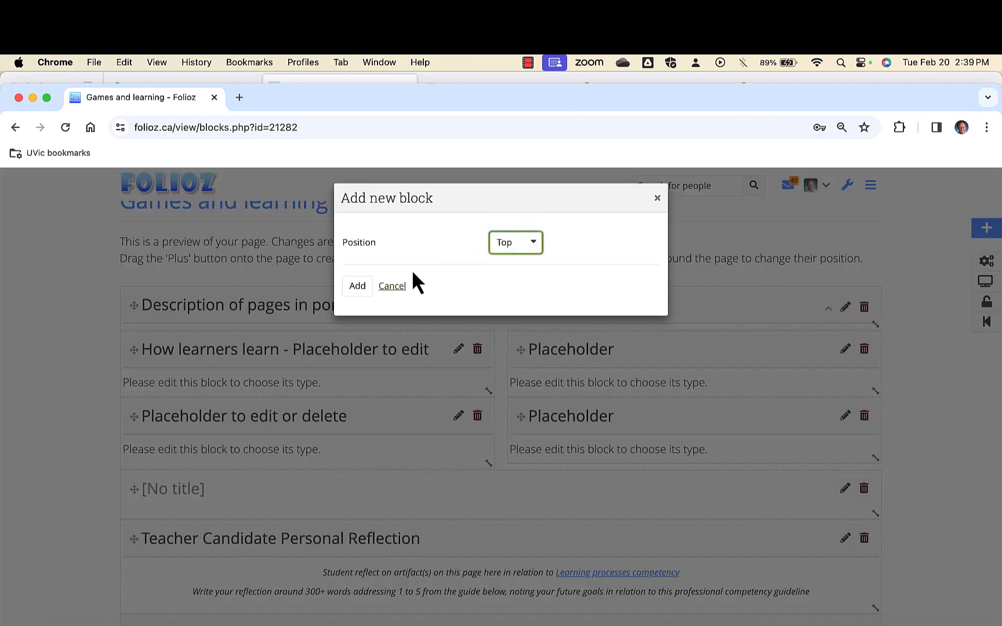
{"action": "left_click", "coordinate": [358, 286]}
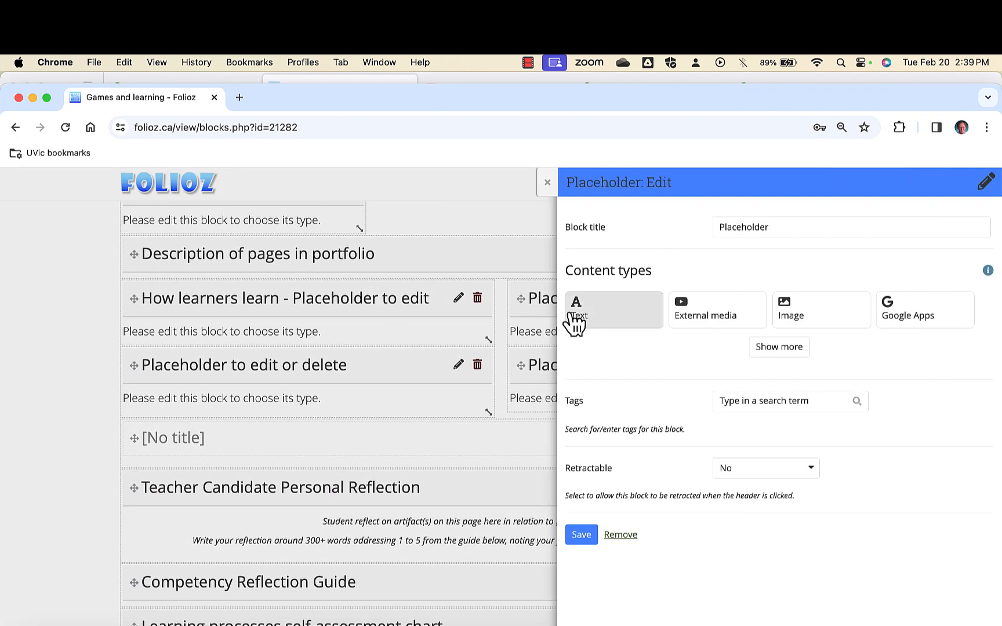
{"action": "left_click", "coordinate": [588, 319]}
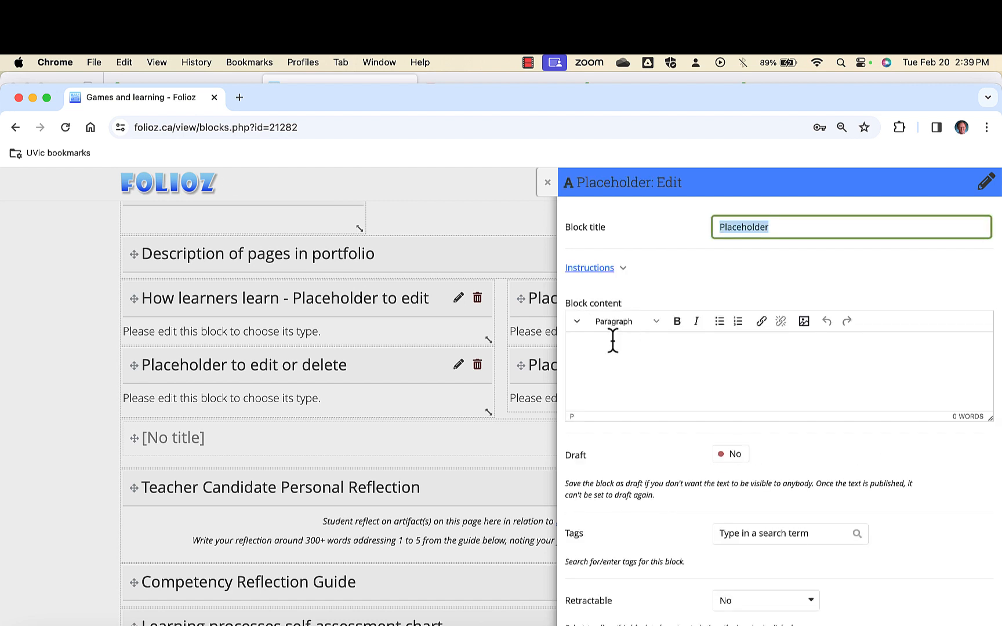
Title the new text block "Overview", paste the paragraph beginning "In this page, I focused on sharing artifacts", and save it.
{"action": "double_click", "coordinate": [774, 226]}
{"action": "type", "text": "Overview"}
{"action": "left_click", "coordinate": [629, 358]}
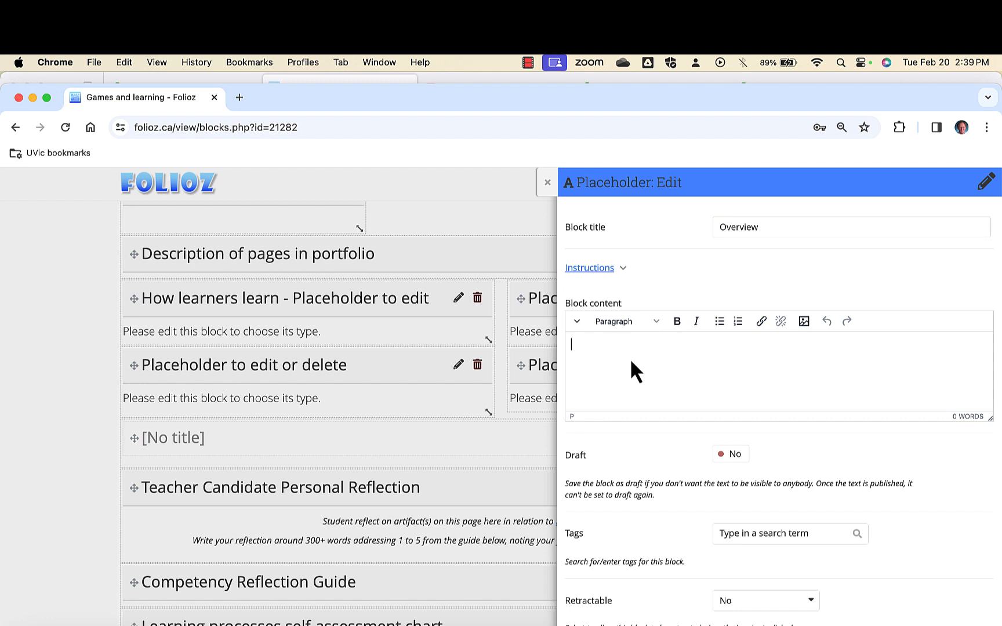
{"action": "type", "text": "This page"}
{"action": "key", "text": "super+v"}
{"action": "scroll", "coordinate": [726, 398], "scroll_direction": "up", "scroll_amount": 2}
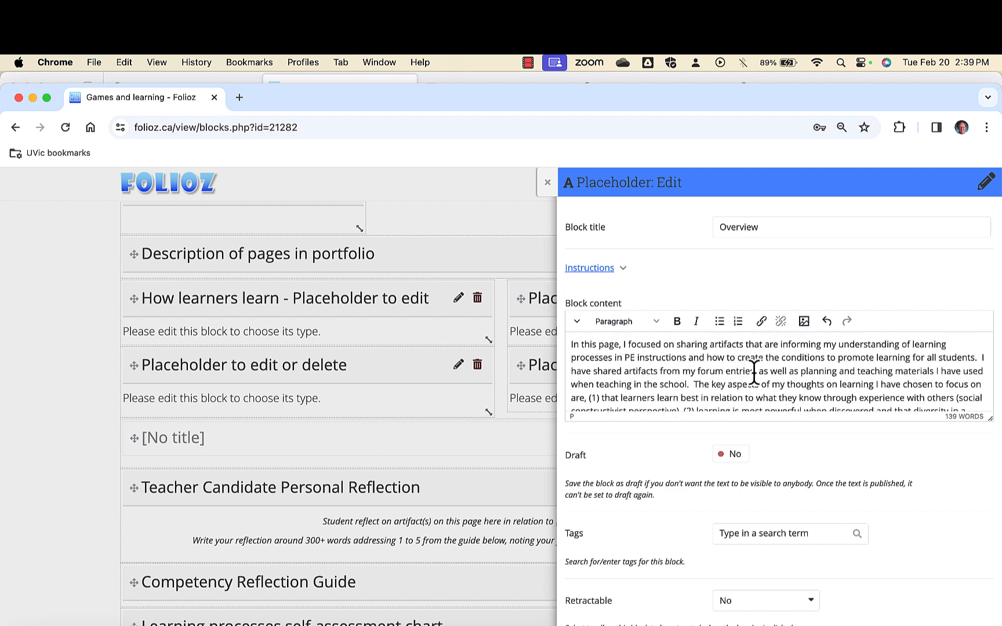
{"action": "scroll", "coordinate": [754, 374], "scroll_direction": "down", "scroll_amount": 4}
{"action": "scroll", "coordinate": [693, 458], "scroll_direction": "down", "scroll_amount": 2}
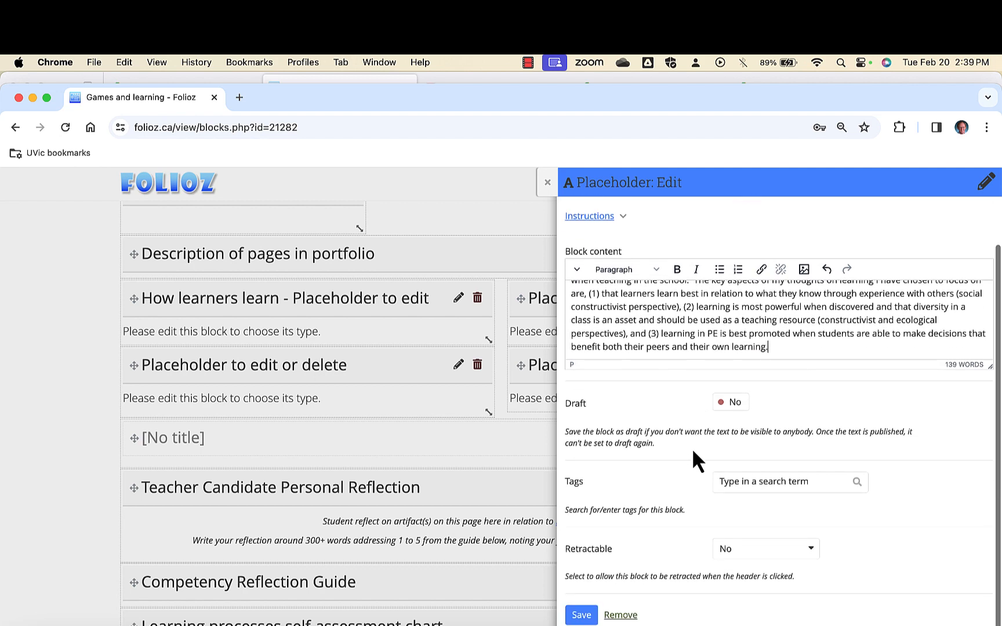
{"action": "left_click", "coordinate": [601, 610]}
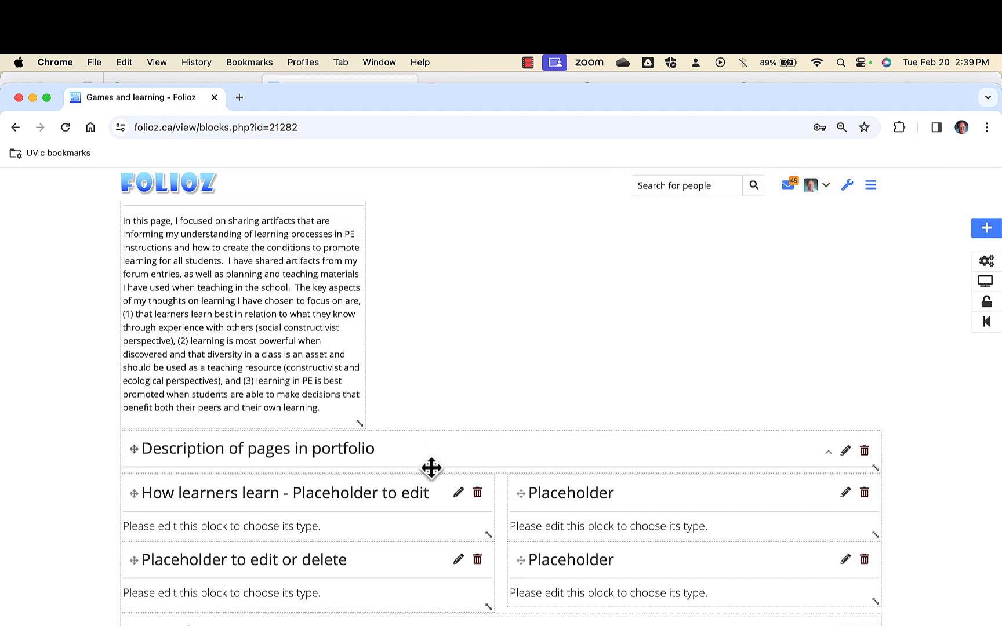
Place the Overview block beneath Description of pages in portfolio, widen it to the full page width, and display the page.
{"action": "scroll", "coordinate": [441, 457], "scroll_direction": "up", "scroll_amount": 2}
{"action": "left_click_drag", "start_coordinate": [413, 506], "coordinate": [410, 244]}
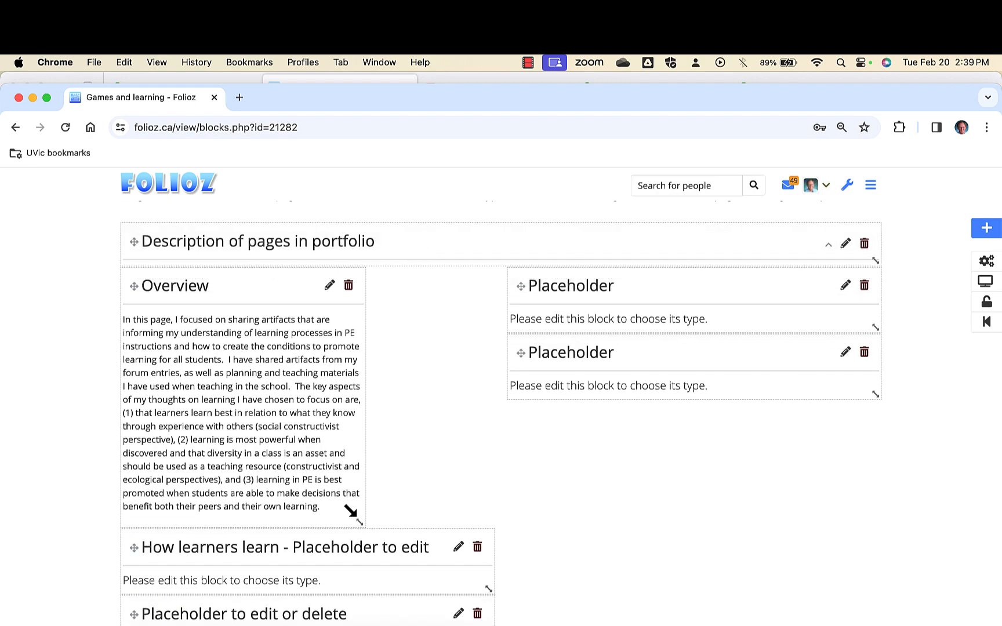
{"action": "left_click_drag", "start_coordinate": [351, 510], "coordinate": [867, 363]}
{"action": "left_click", "coordinate": [986, 282]}
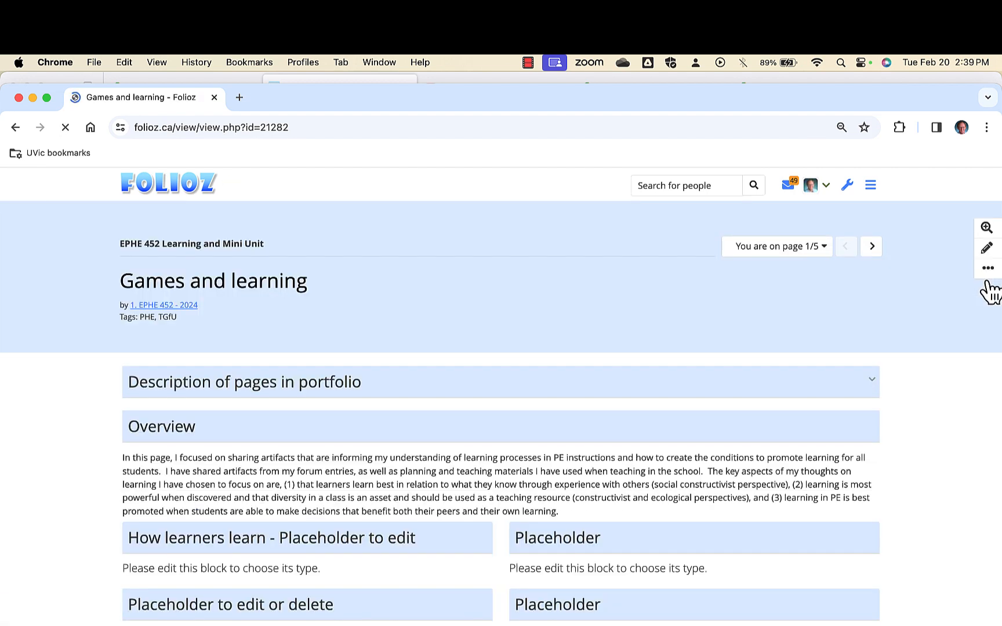
{"action": "left_click", "coordinate": [528, 63]}
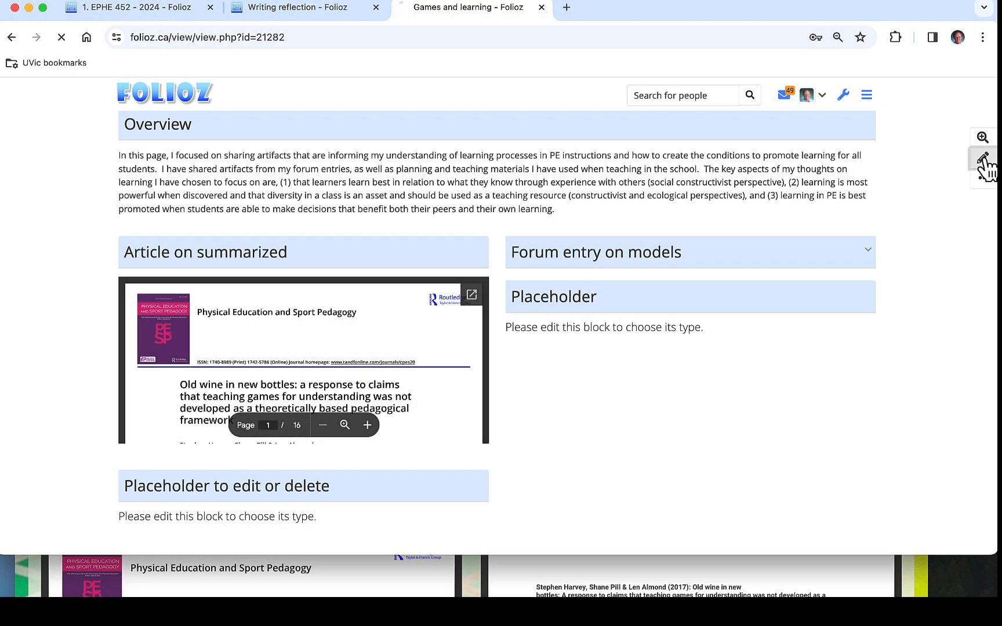
Open the Games and learning page for editing, title the untitled text block "Learning starts with being a game player", and save it.
{"action": "left_click", "coordinate": [982, 158]}
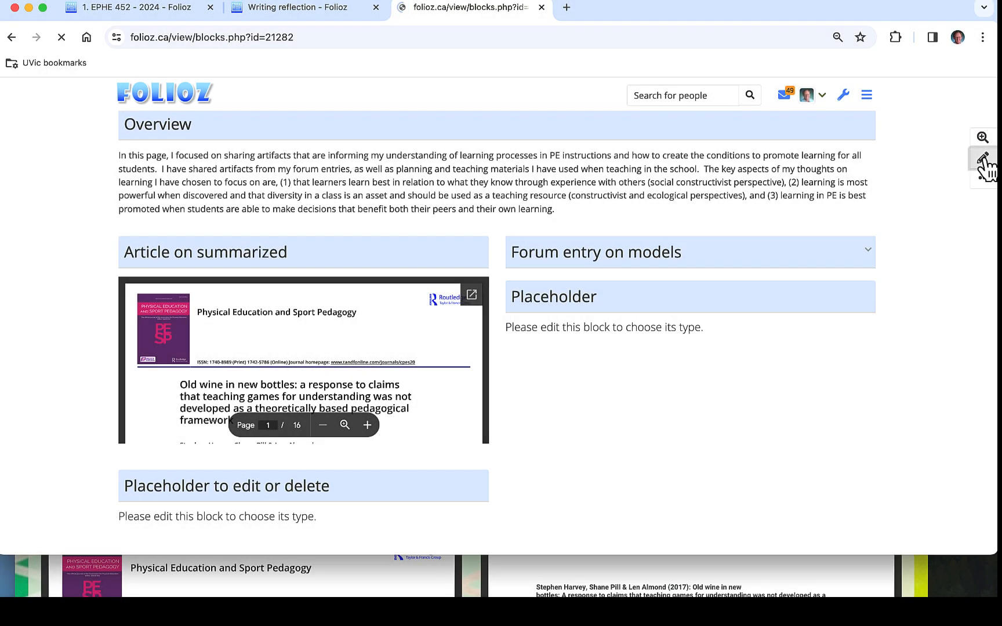
{"action": "scroll", "coordinate": [710, 290], "scroll_direction": "down", "scroll_amount": 5}
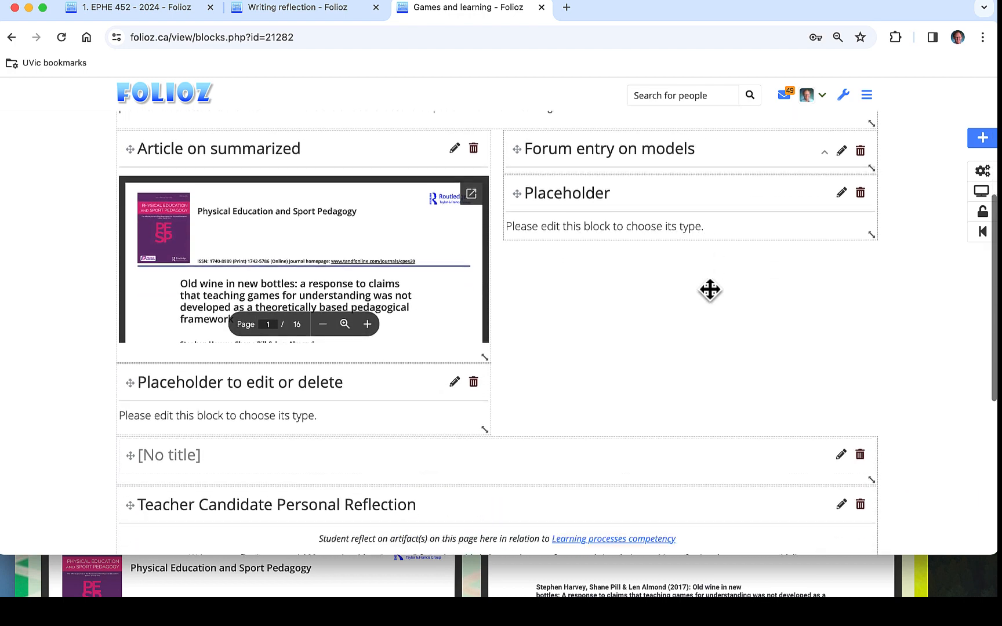
{"action": "scroll", "coordinate": [710, 290], "scroll_direction": "down", "scroll_amount": 1}
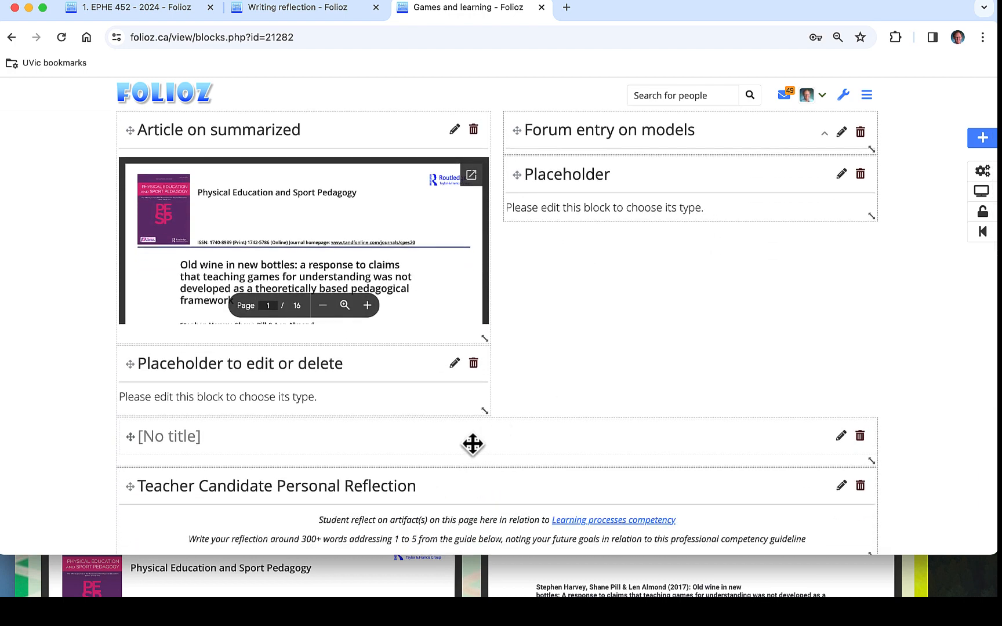
{"action": "scroll", "coordinate": [472, 444], "scroll_direction": "down", "scroll_amount": 2}
{"action": "left_click", "coordinate": [841, 323]}
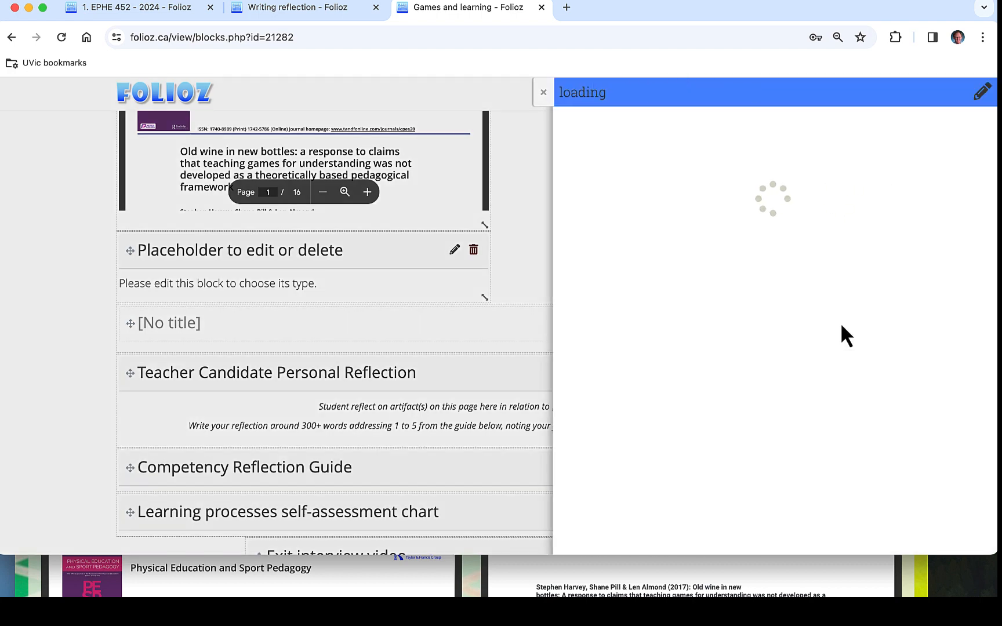
{"action": "right_click", "coordinate": [721, 140]}
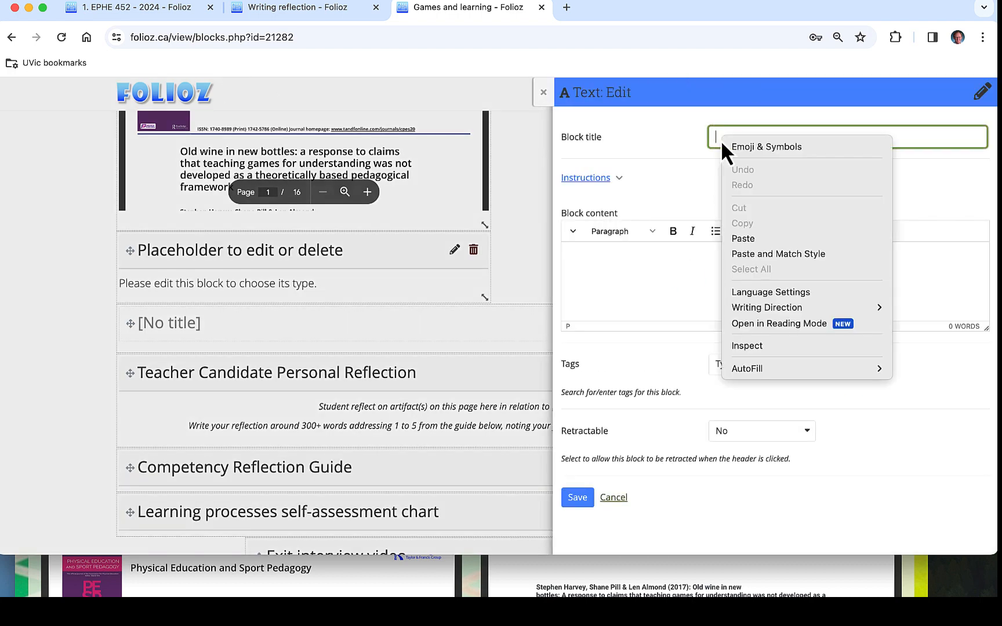
{"action": "left_click", "coordinate": [750, 235]}
{"action": "left_click", "coordinate": [578, 498]}
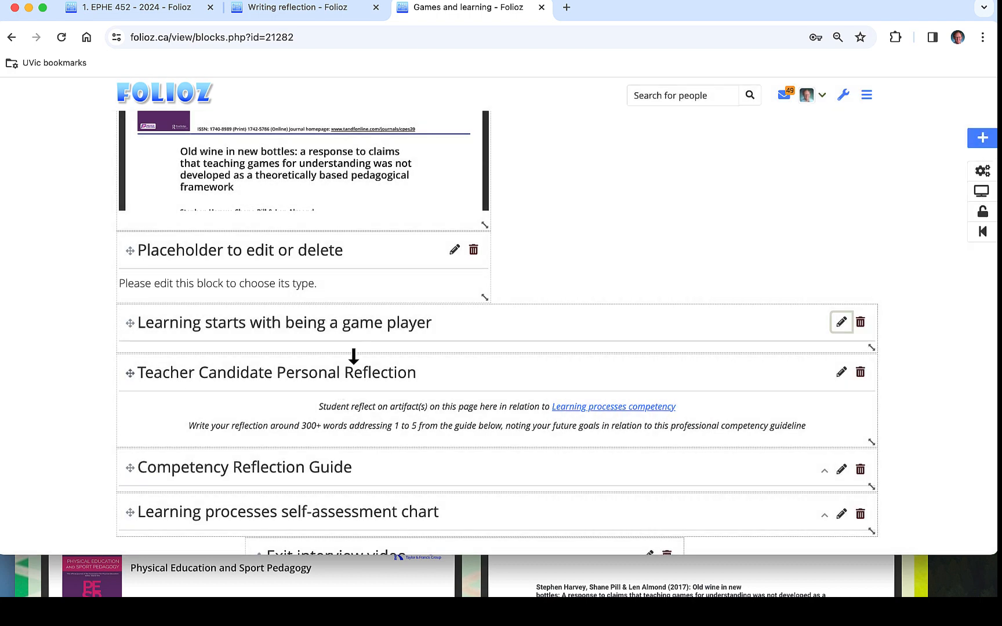
Make the Placeholder block beneath Forum entry on models a Google Apps block and title it "TGfU model".
{"action": "scroll", "coordinate": [567, 267], "scroll_direction": "up", "scroll_amount": 3}
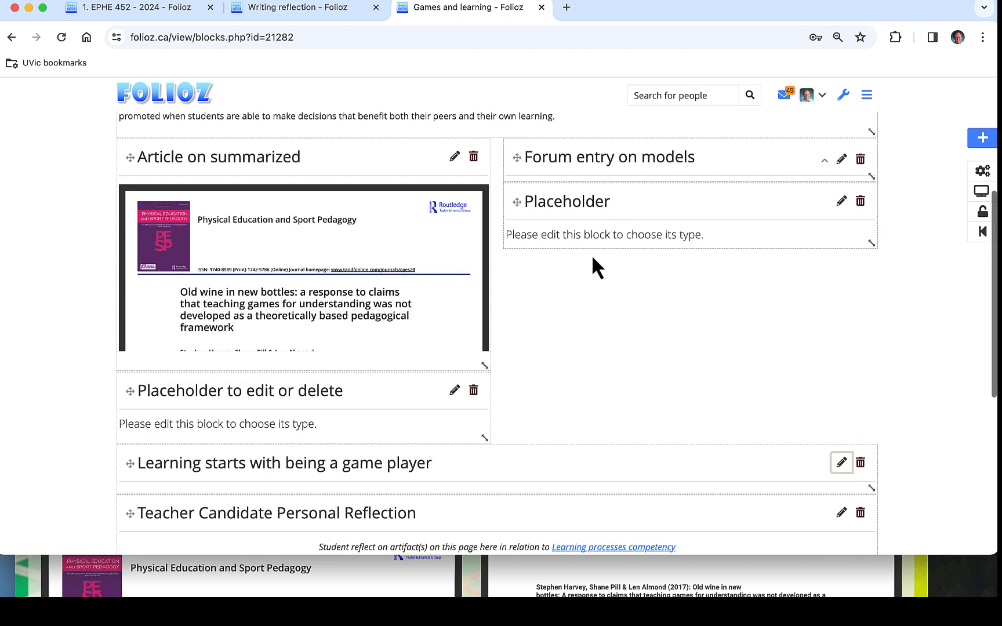
{"action": "left_click", "coordinate": [841, 202]}
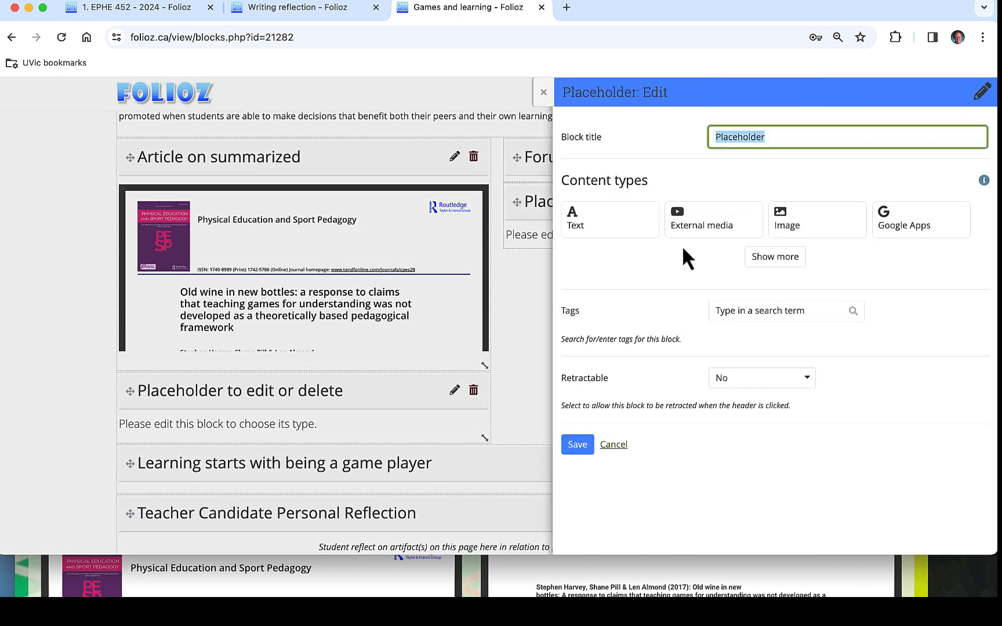
{"action": "left_click", "coordinate": [913, 232]}
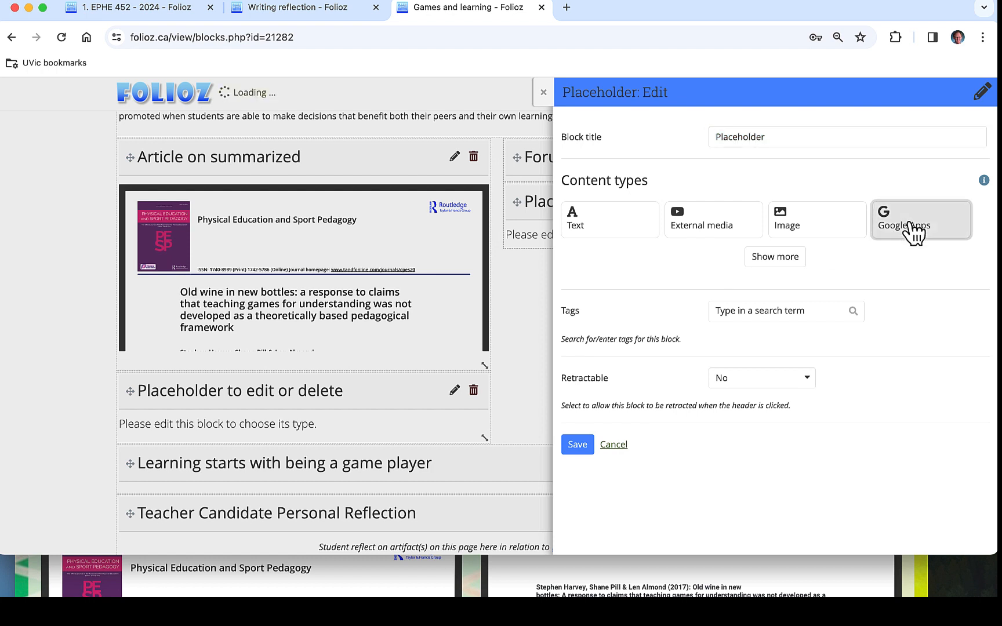
{"action": "left_click", "coordinate": [781, 219]}
{"action": "left_click", "coordinate": [773, 162]}
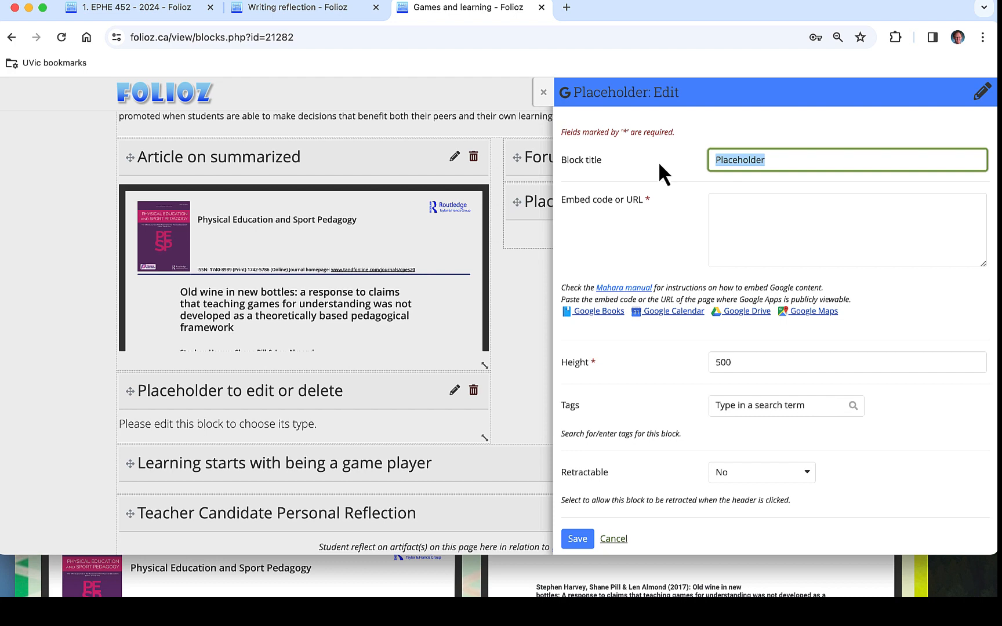
{"action": "type", "text": "TGfU model"}
Switch to the Folioz folder in Google Drive, open TgfU model updated.png in a new window, and copy its embed code.
{"action": "left_click_drag", "start_coordinate": [644, 1], "coordinate": [835, 3]}
{"action": "left_click", "coordinate": [30, 148]}
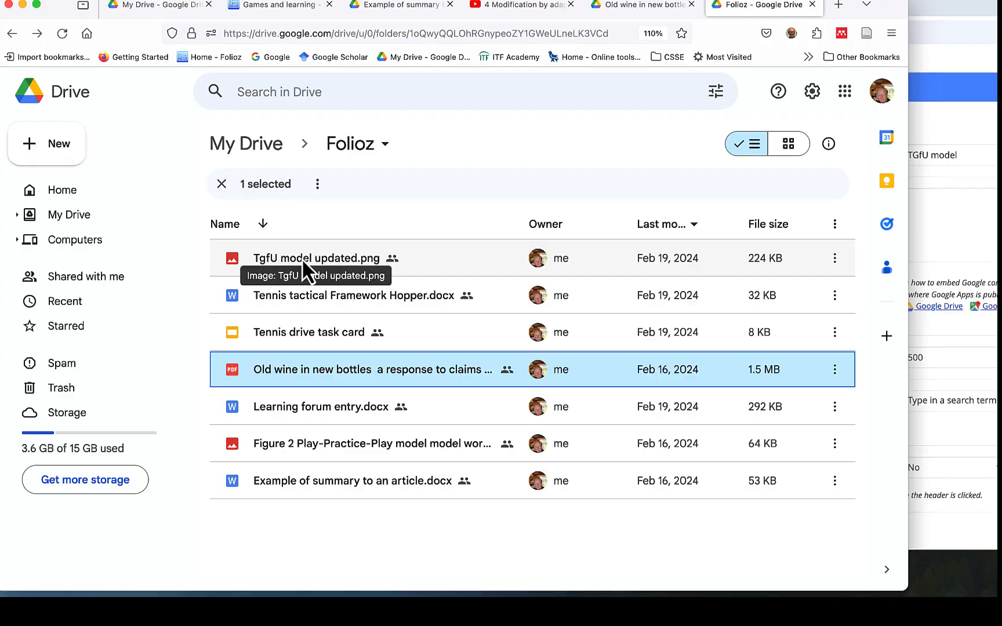
{"action": "double_click", "coordinate": [301, 259]}
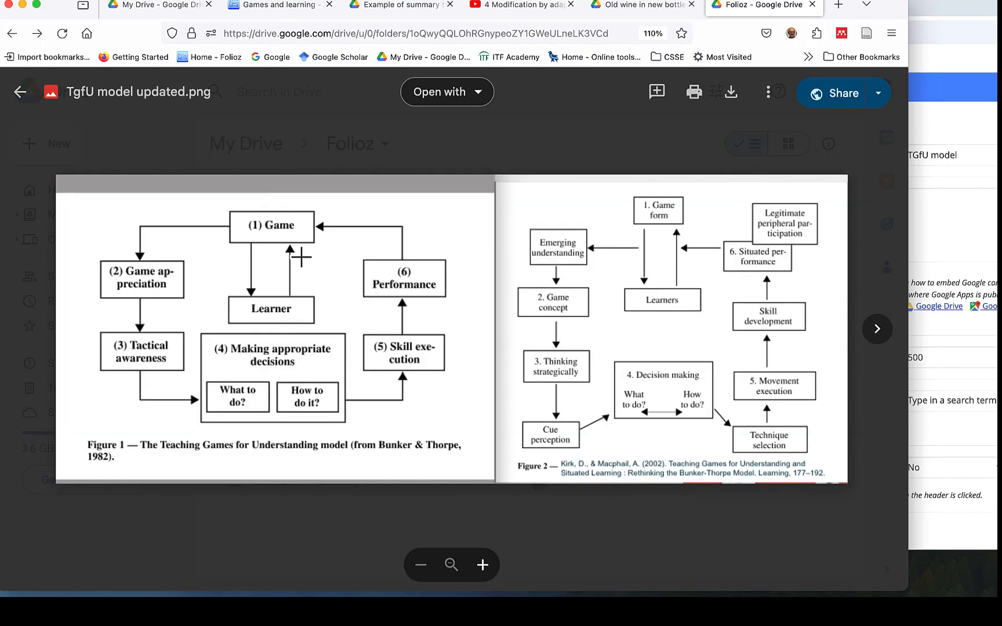
{"action": "left_click", "coordinate": [769, 93]}
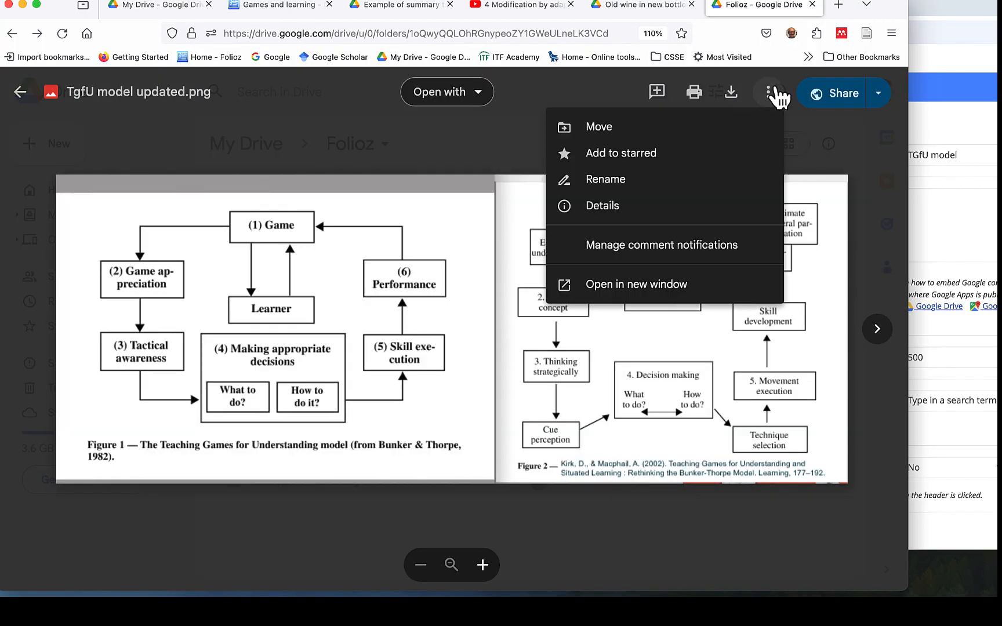
{"action": "left_click", "coordinate": [704, 284]}
{"action": "left_click", "coordinate": [717, 91]}
{"action": "left_click", "coordinate": [458, 343]}
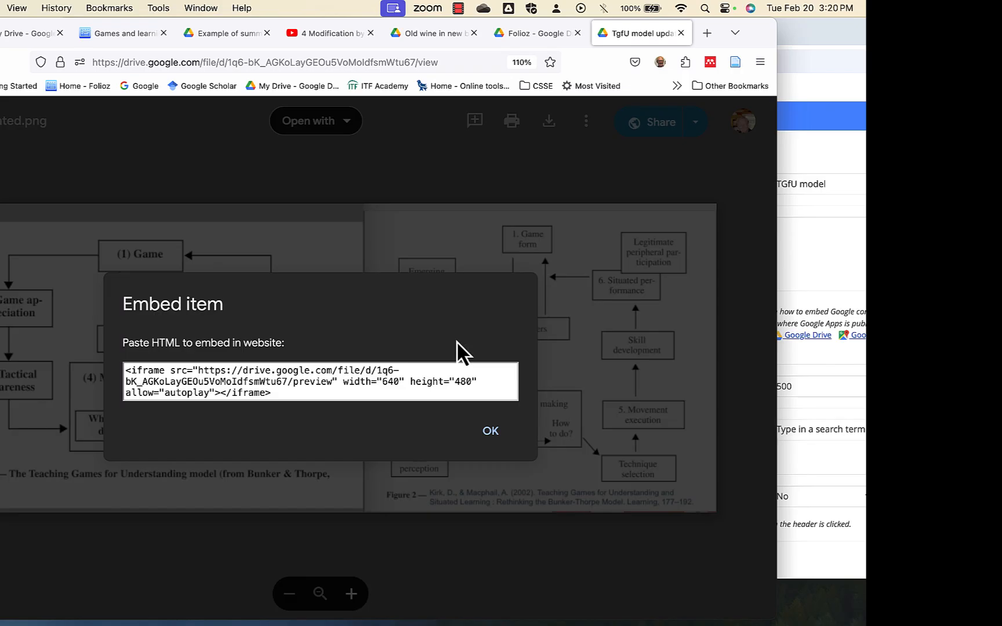
{"action": "left_click_drag", "start_coordinate": [272, 394], "coordinate": [112, 369]}
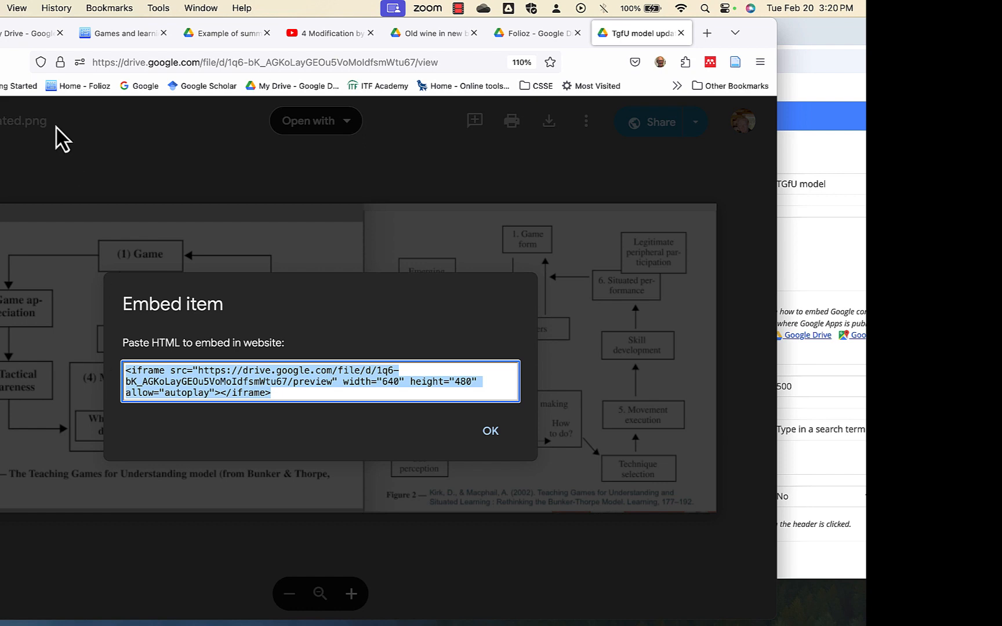
Return to the Folioz page, paste the image's iframe code as the TGfU model block's embed code, and save the block.
{"action": "left_click", "coordinate": [824, 26]}
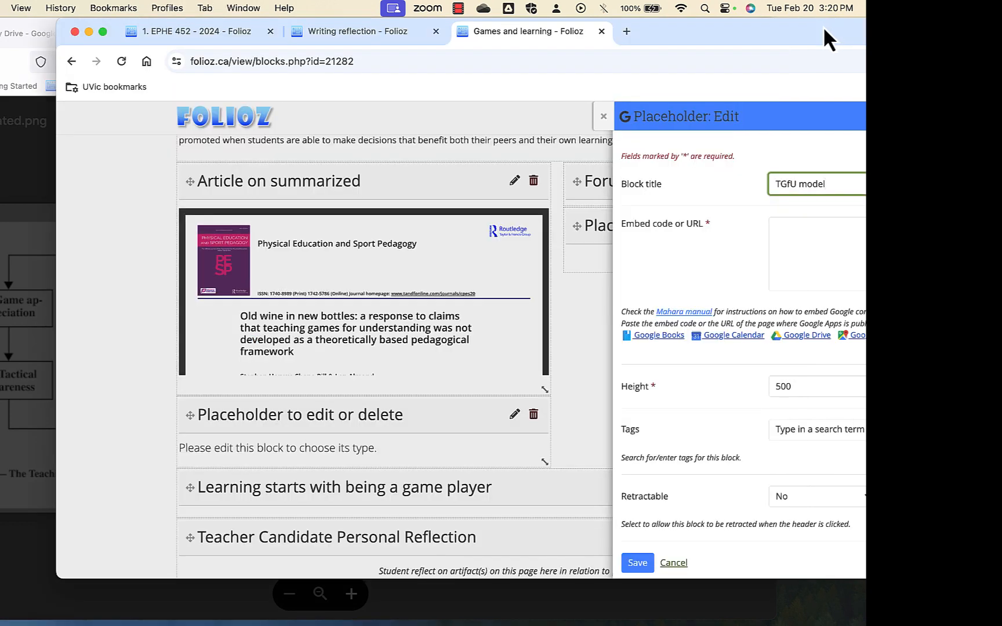
{"action": "left_click_drag", "start_coordinate": [823, 26], "coordinate": [502, 29]}
{"action": "left_click", "coordinate": [541, 228]}
{"action": "type", "text": "<iframe src=\"https://drive.google.com/file/d/1q6-bk_AGKoLayGEOu5VoMoldfsmWtu67/preview\" width=\"640\" height=\"480\" allow=\"autoplay\"></iframe>"}
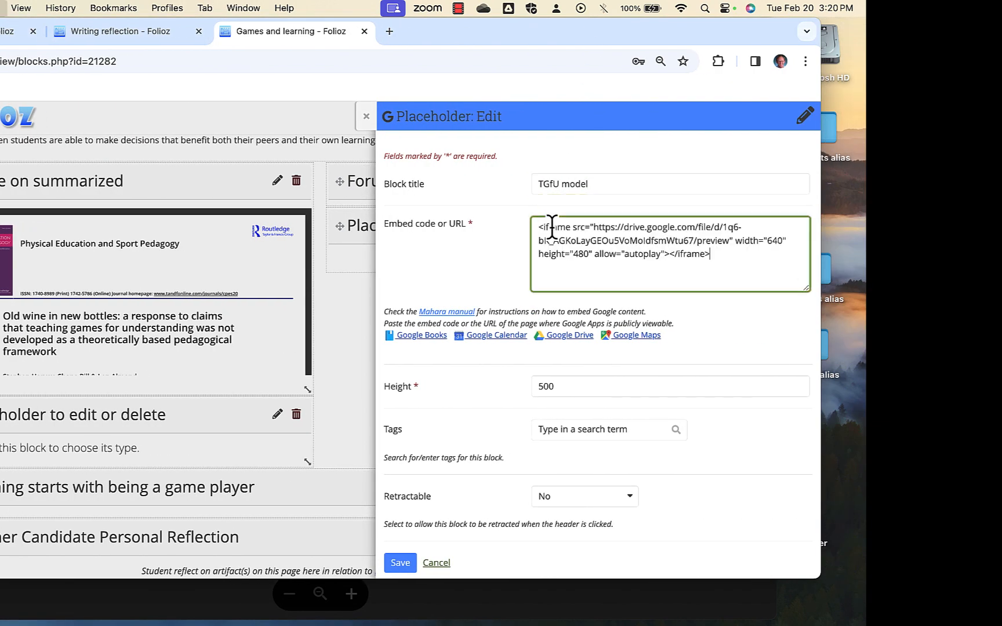
{"action": "left_click", "coordinate": [402, 561]}
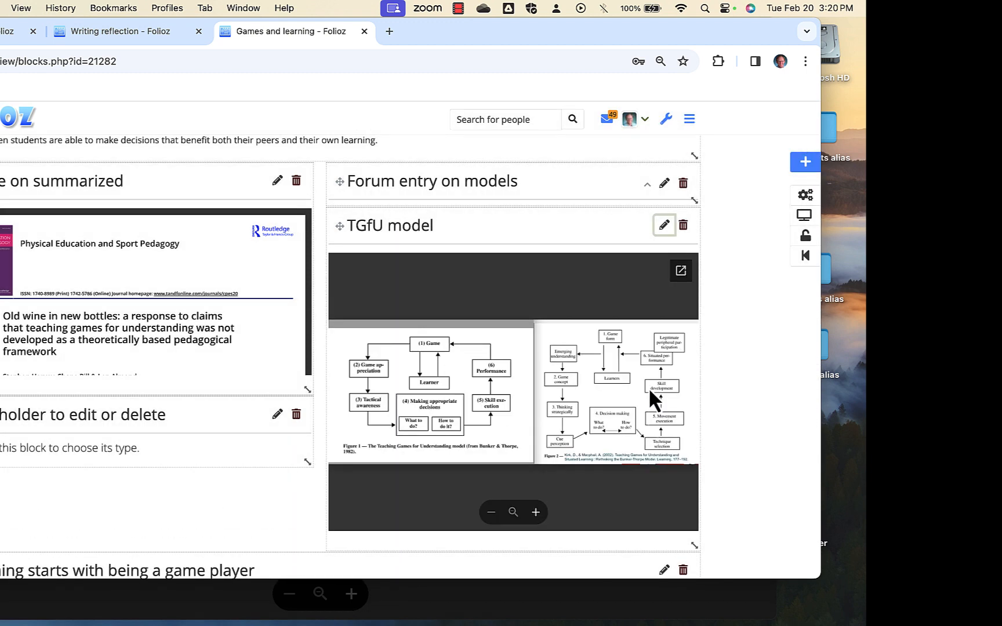
Set the TGfU model block's height to 300 and save it.
{"action": "left_click", "coordinate": [665, 226]}
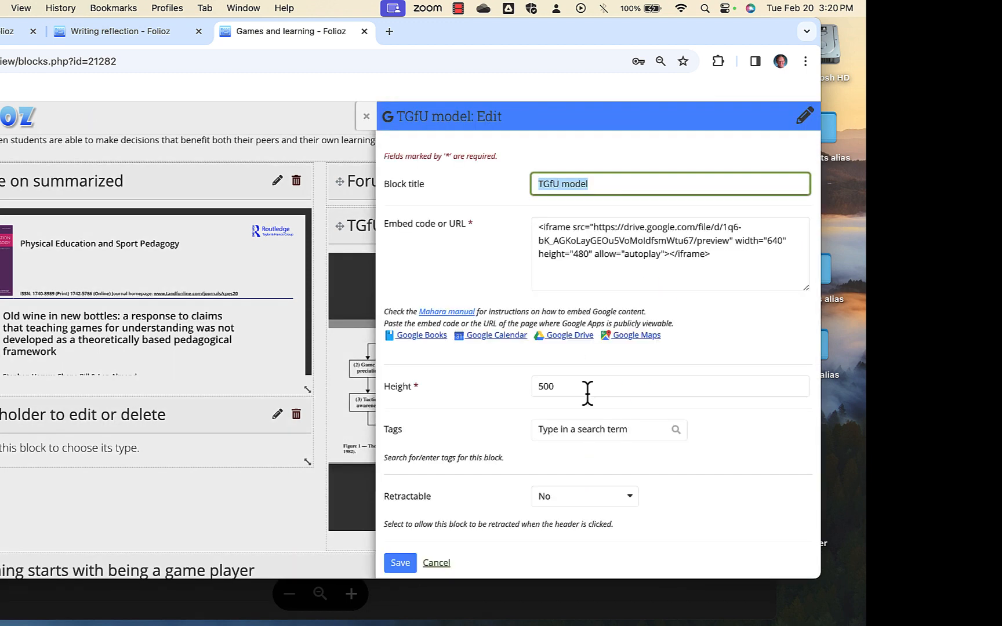
{"action": "double_click", "coordinate": [543, 387]}
{"action": "type", "text": "300"}
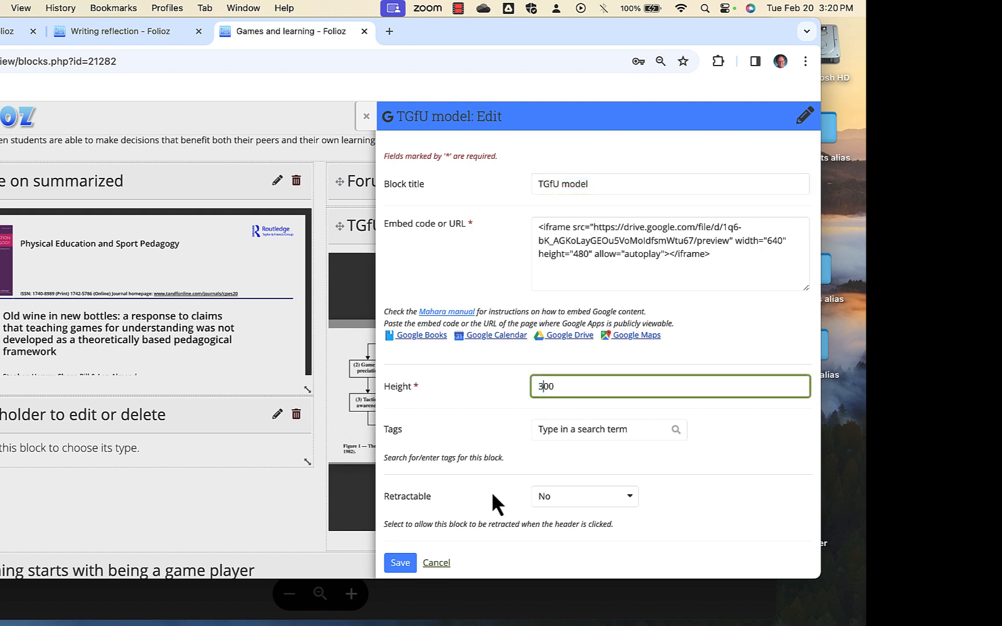
{"action": "left_click", "coordinate": [392, 563]}
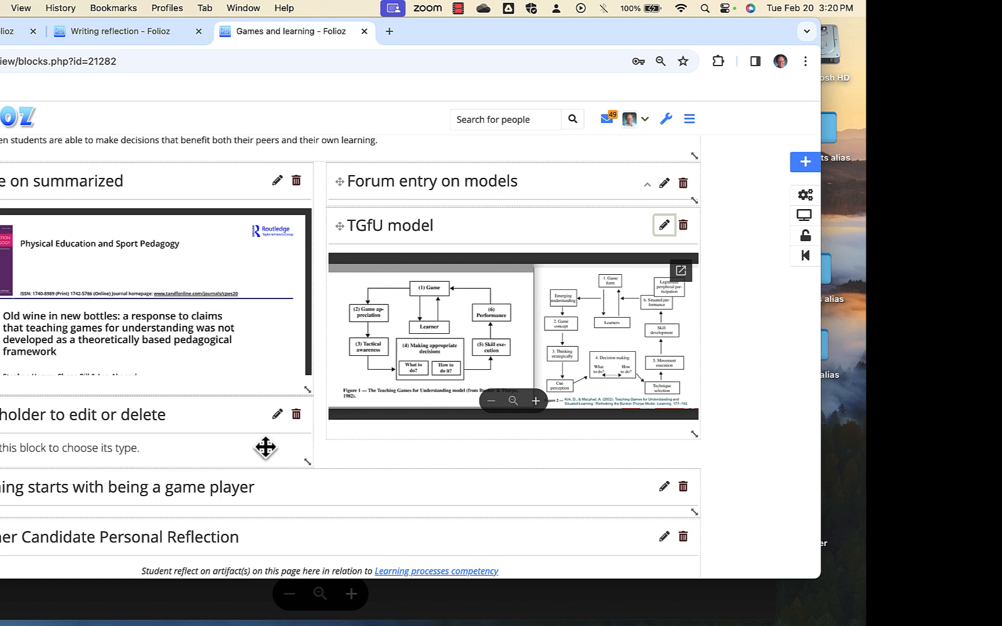
Move the Placeholder to edit or delete block beneath the Learning starts with being a game player heading.
{"action": "scroll", "coordinate": [266, 448], "scroll_direction": "down", "scroll_amount": 3}
{"action": "scroll", "coordinate": [230, 432], "scroll_direction": "down", "scroll_amount": 2}
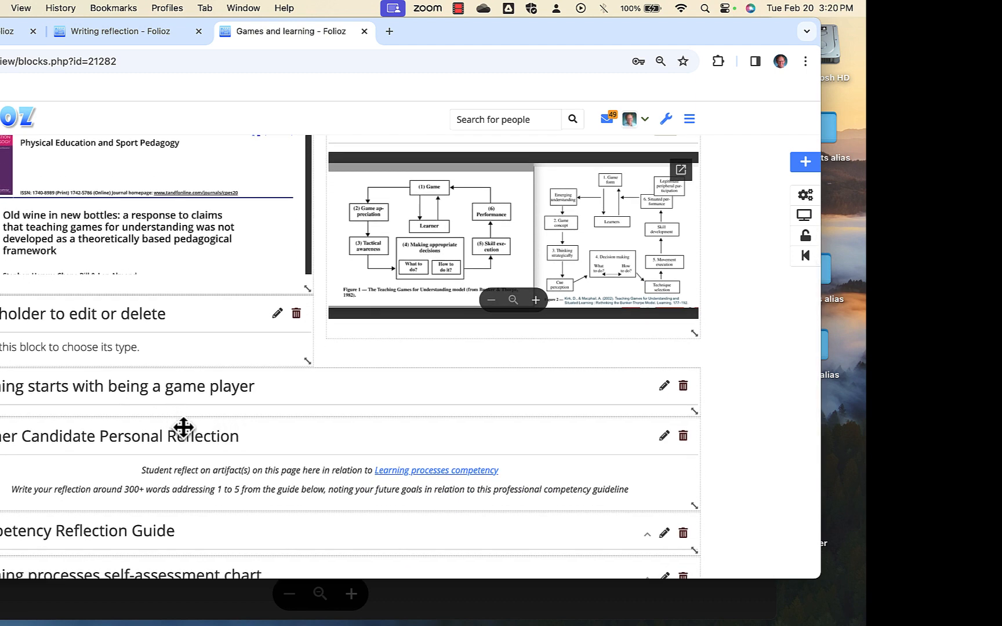
{"action": "left_click_drag", "start_coordinate": [183, 336], "coordinate": [169, 400]}
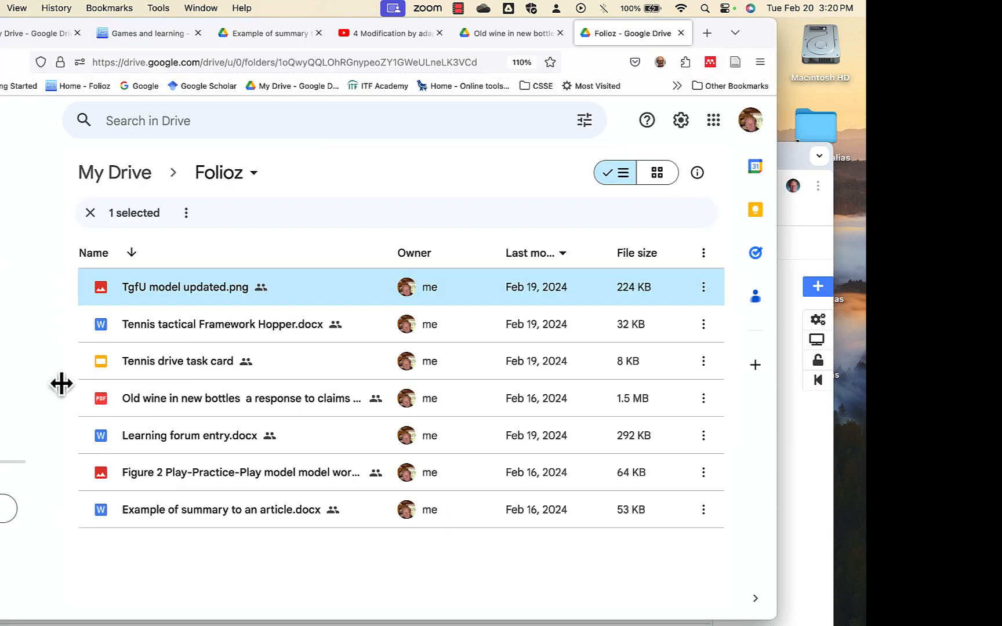
In Google Drive, preview the Tennis tactical Framework Word document and open it in a new window.
{"action": "right_click", "coordinate": [168, 329]}
{"action": "mouse_move", "coordinate": [210, 350]}
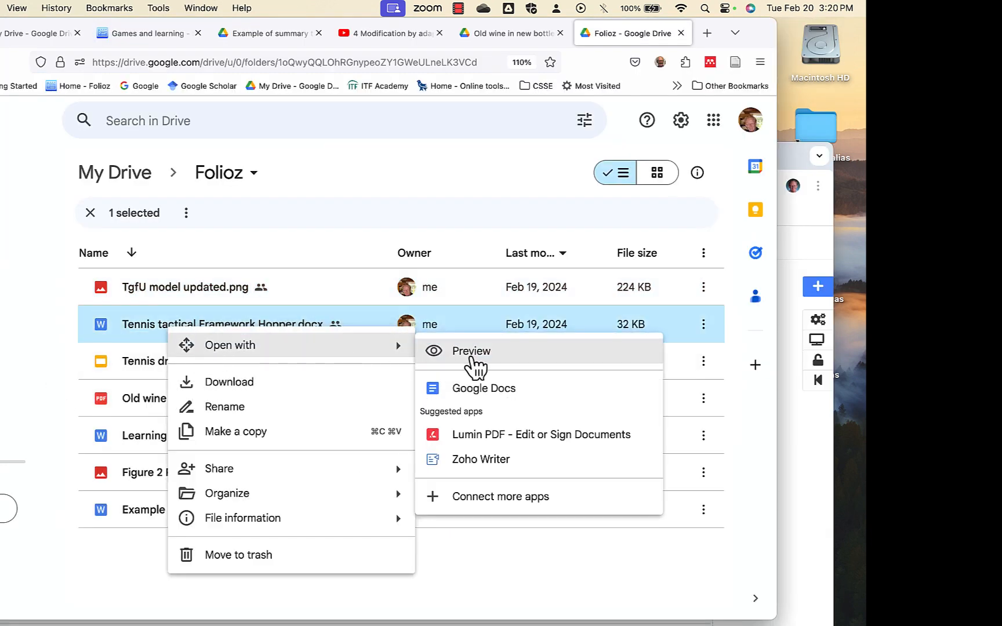
{"action": "left_click", "coordinate": [471, 358]}
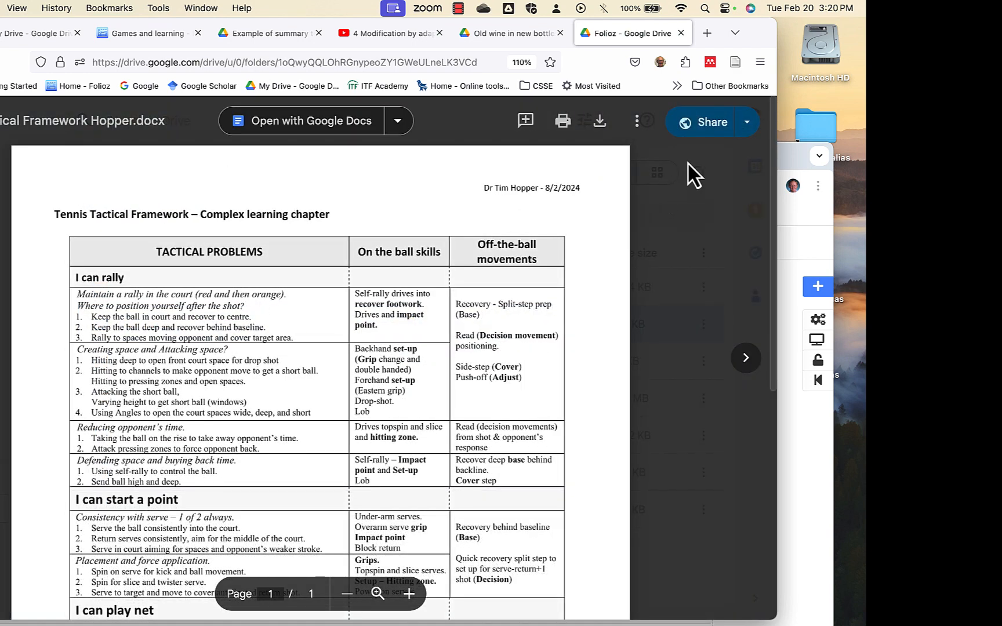
{"action": "left_click", "coordinate": [638, 120]}
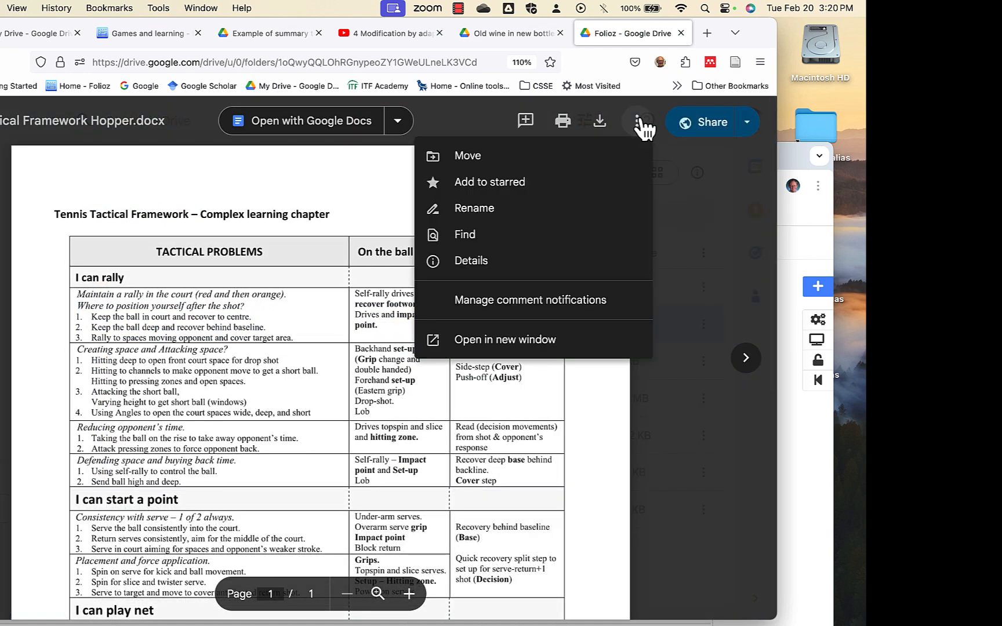
{"action": "left_click", "coordinate": [539, 340]}
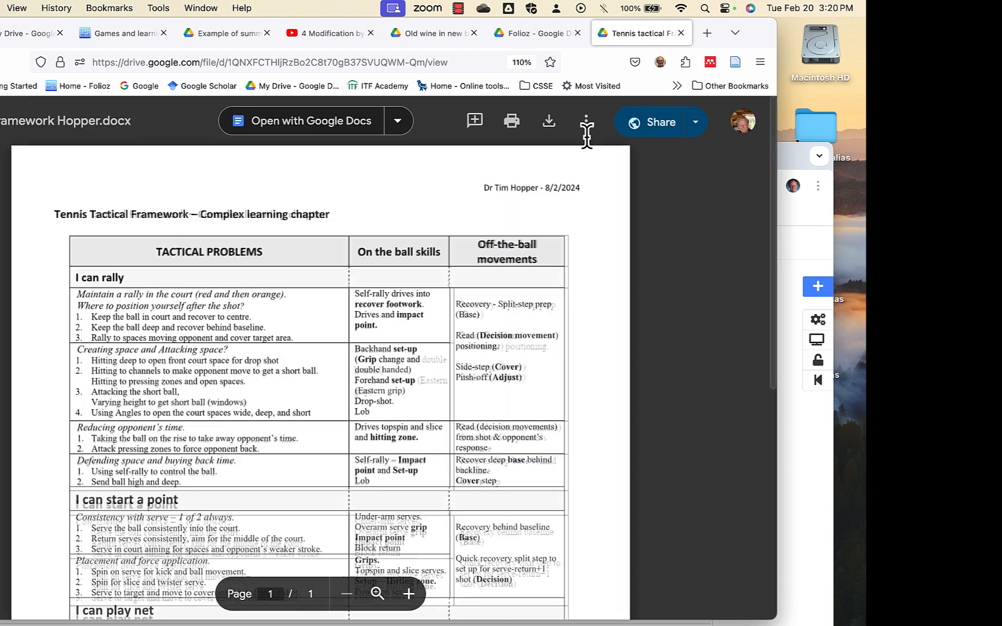
Display the embed code for the tennis framework document and copy the whole iframe code.
{"action": "left_click", "coordinate": [586, 122]}
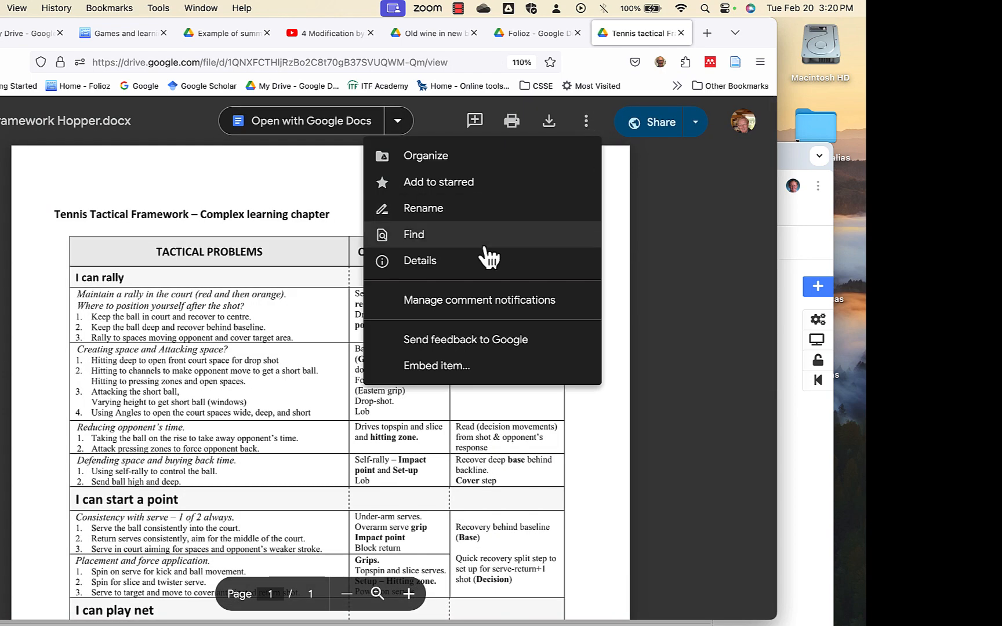
{"action": "left_click", "coordinate": [472, 367]}
{"action": "left_click", "coordinate": [273, 393]}
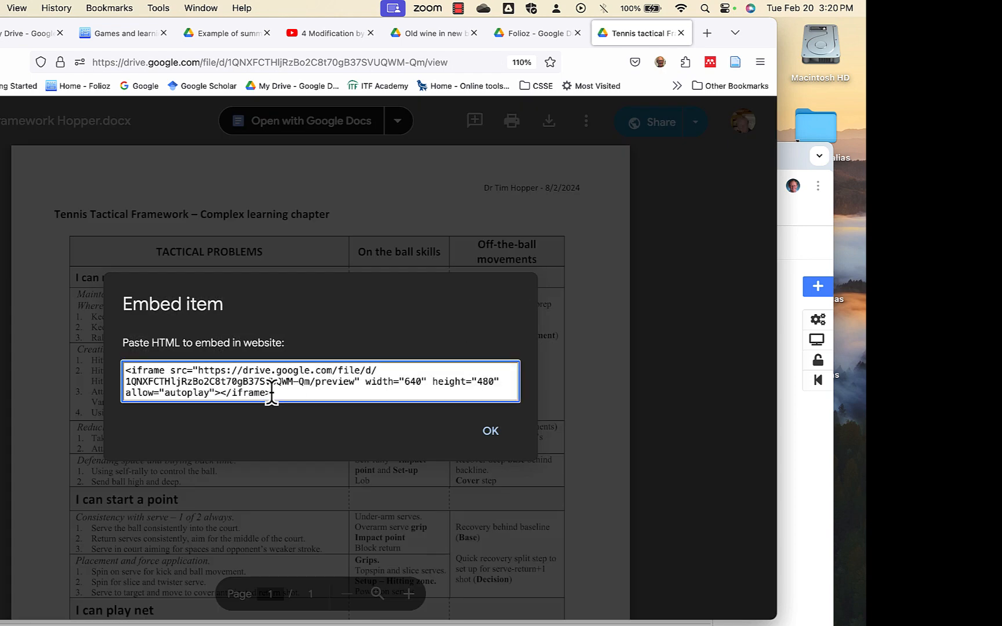
{"action": "left_click_drag", "start_coordinate": [272, 394], "coordinate": [135, 365]}
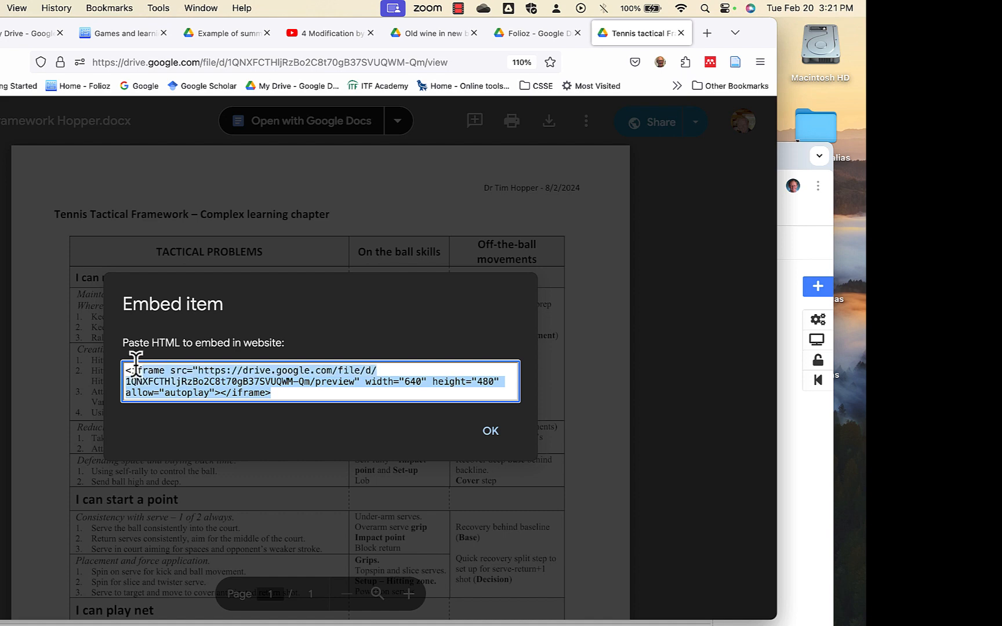
{"action": "right_click", "coordinate": [175, 376]}
{"action": "left_click", "coordinate": [193, 439]}
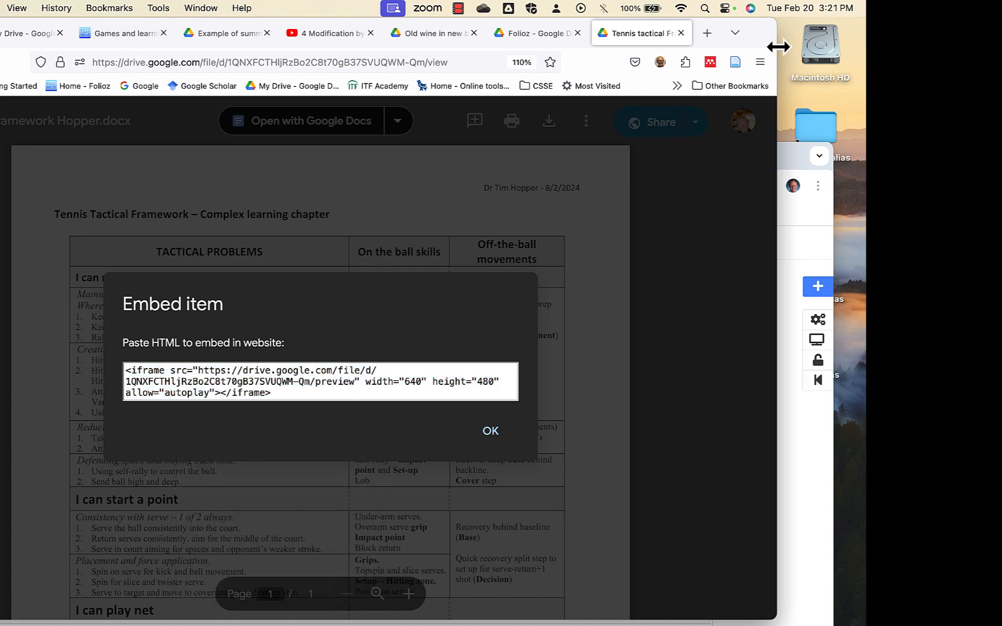
Switch to the Folioz page and make the Placeholder to edit or delete block a Google Apps block containing the copied iframe code.
{"action": "left_click_drag", "start_coordinate": [755, 44], "coordinate": [776, 272]}
{"action": "left_click", "coordinate": [526, 155]}
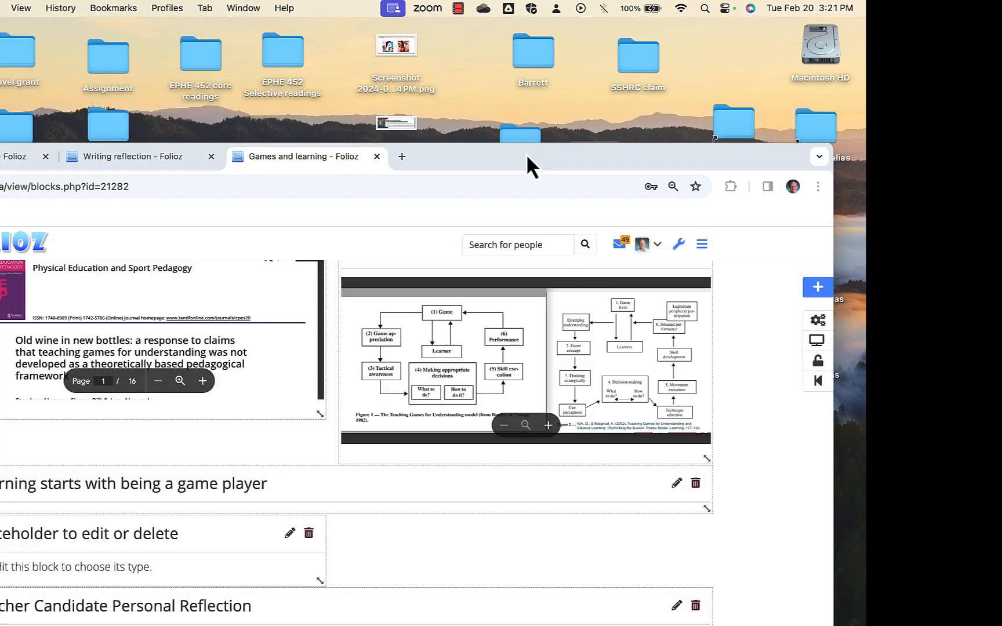
{"action": "left_click_drag", "start_coordinate": [526, 154], "coordinate": [564, 9]}
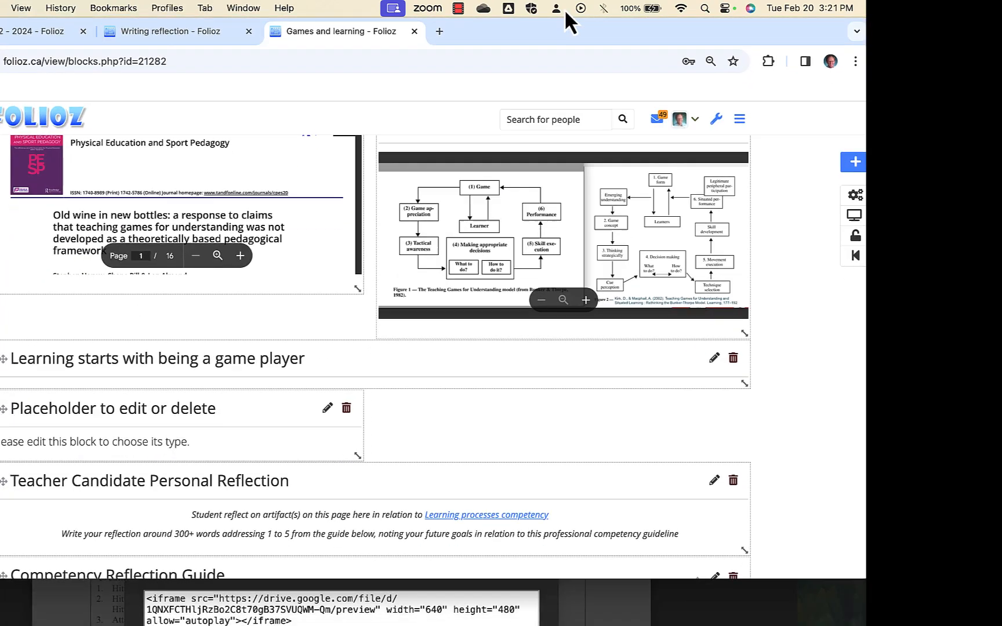
{"action": "left_click", "coordinate": [326, 409]}
{"action": "left_click", "coordinate": [784, 269]}
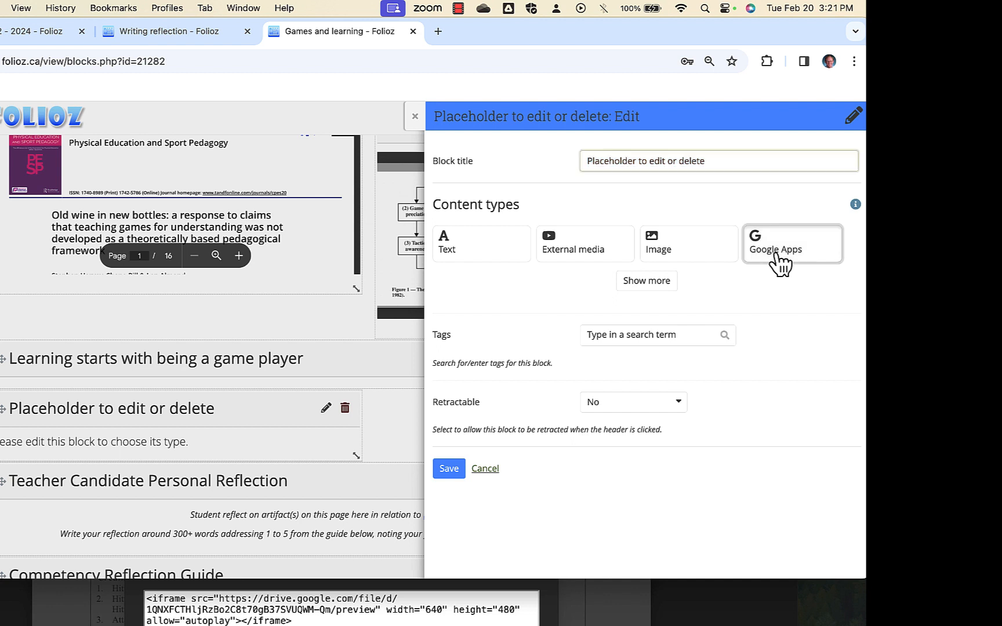
{"action": "left_click", "coordinate": [619, 247]}
{"action": "key", "text": "super+v"}
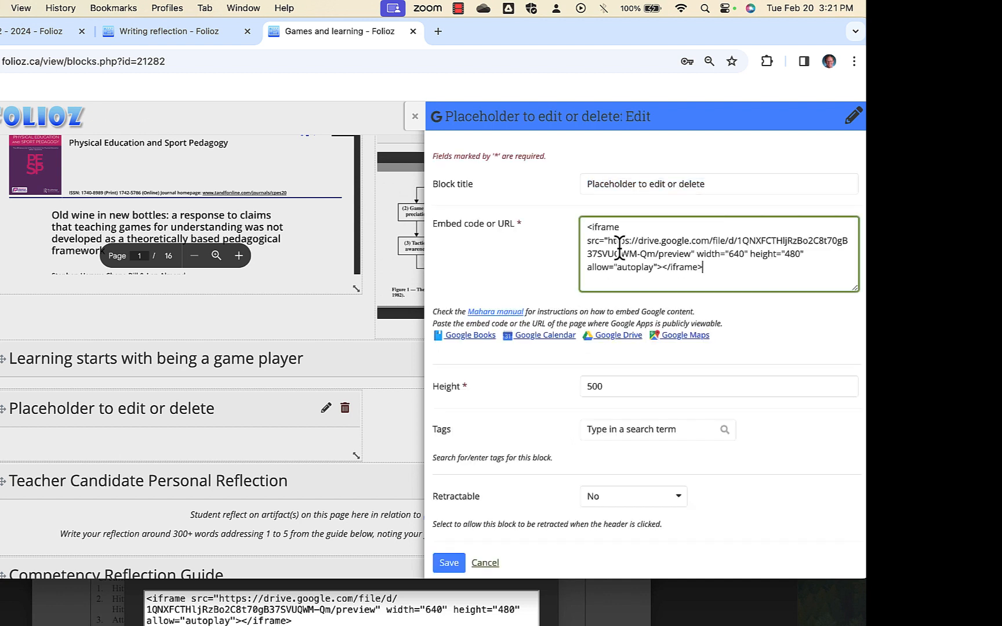
Title the block Tactical Framework for Tennis and save it.
{"action": "left_click_drag", "start_coordinate": [704, 185], "coordinate": [563, 188]}
{"action": "type", "text": "Tactical Framework for Tennis"}
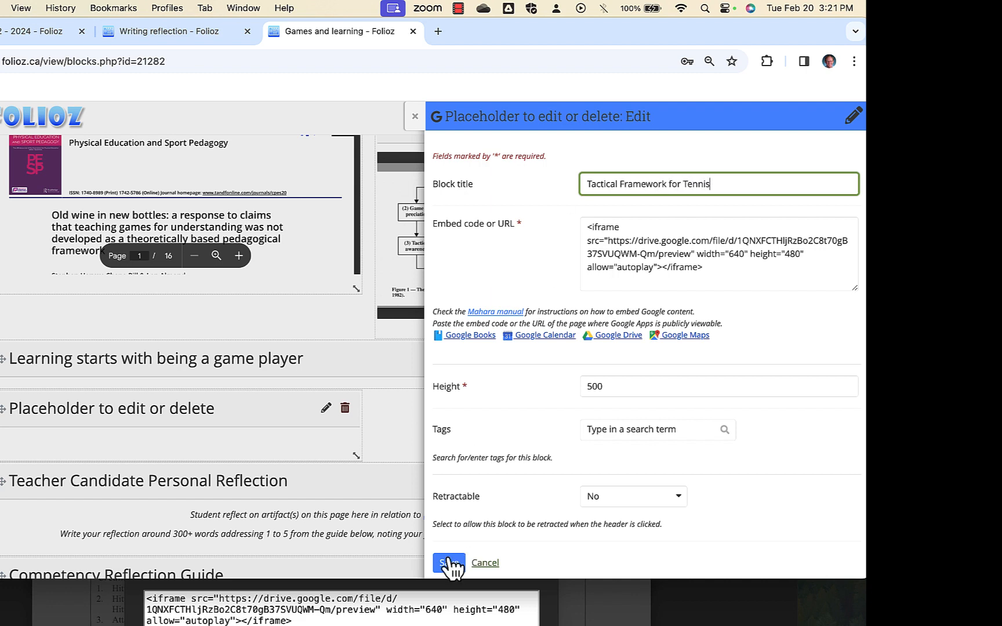
{"action": "left_click", "coordinate": [450, 564]}
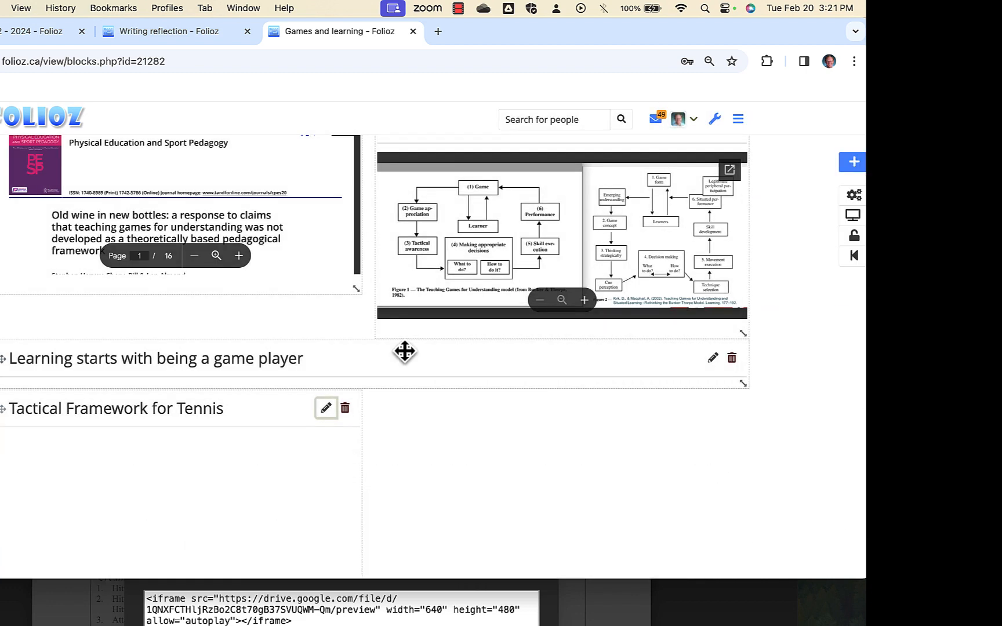
Widen the Tactical Framework for Tennis block to a bit over half the page and check it in the page display.
{"action": "scroll", "coordinate": [400, 459], "scroll_direction": "down", "scroll_amount": 2}
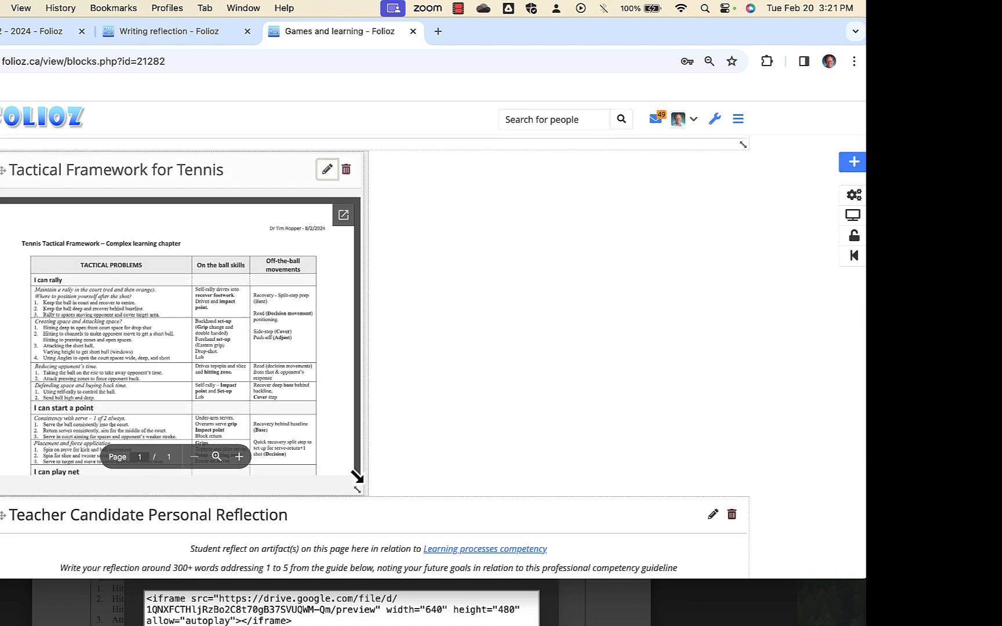
{"action": "left_click_drag", "start_coordinate": [352, 483], "coordinate": [392, 480]}
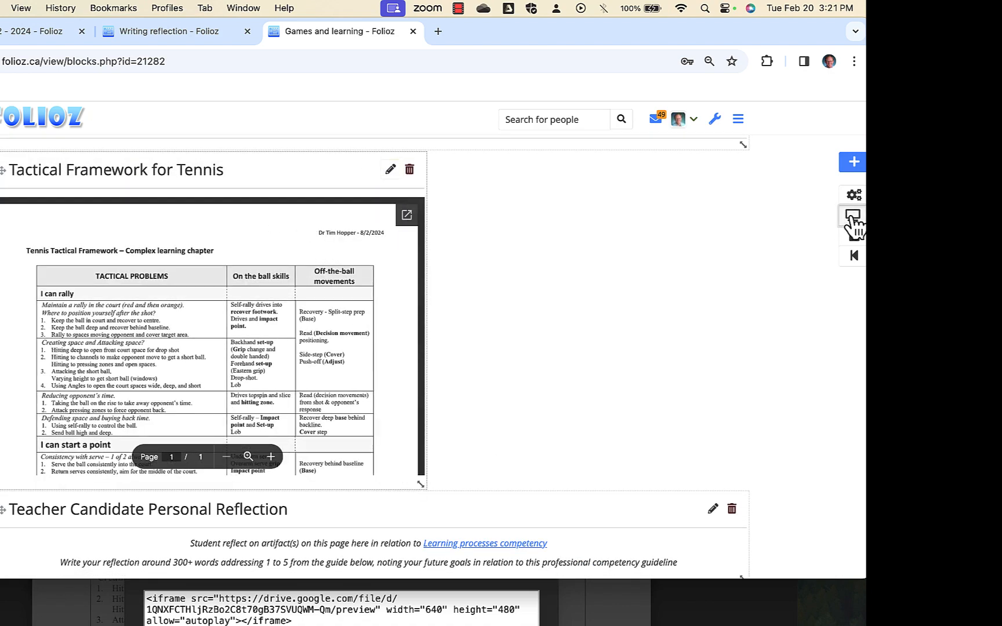
{"action": "scroll", "coordinate": [607, 349], "scroll_direction": "down", "scroll_amount": 10}
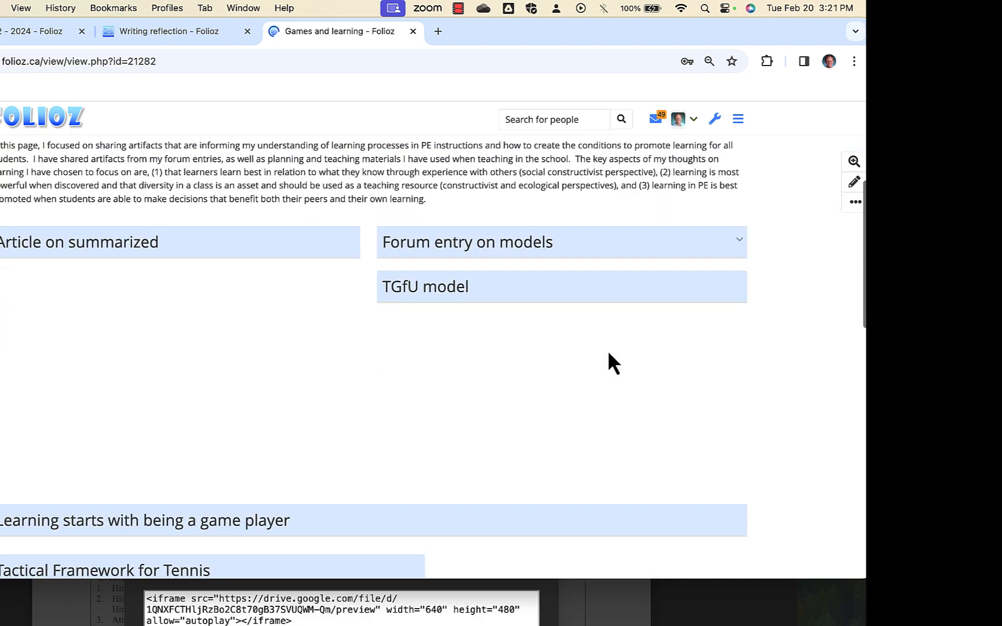
{"action": "scroll", "coordinate": [668, 400], "scroll_direction": "down", "scroll_amount": 5}
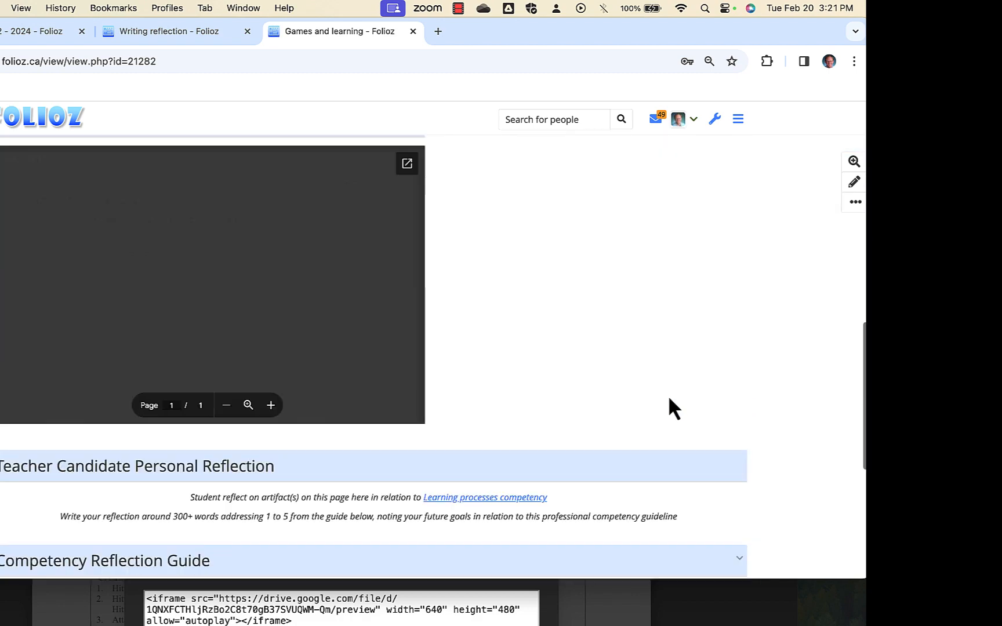
{"action": "scroll", "coordinate": [668, 399], "scroll_direction": "up", "scroll_amount": 3}
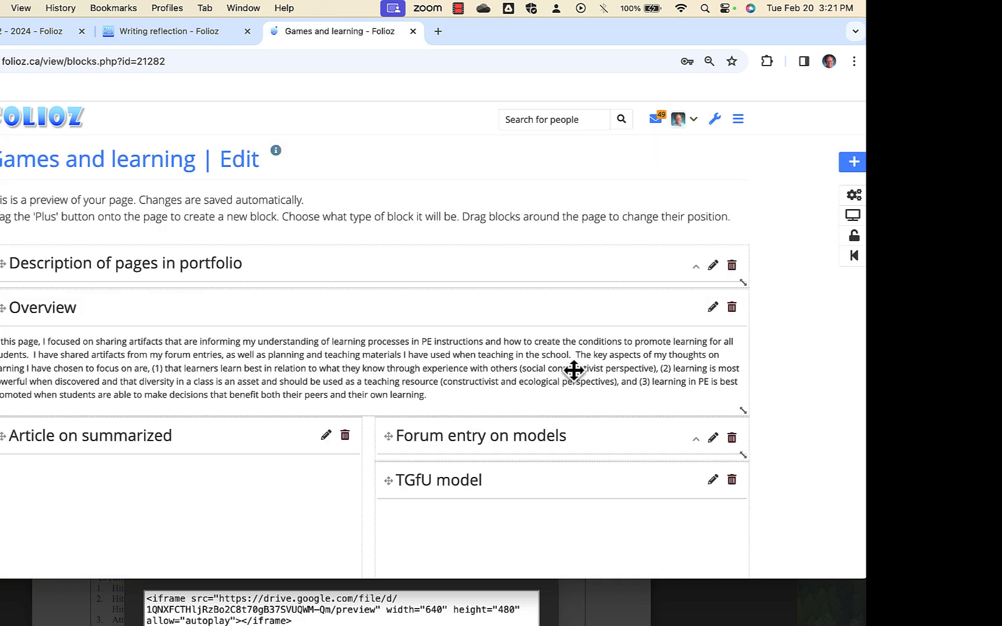
Add a new block at the Top position of the page and give it the Text content type.
{"action": "scroll", "coordinate": [573, 370], "scroll_direction": "down", "scroll_amount": 10}
{"action": "left_click", "coordinate": [854, 164]}
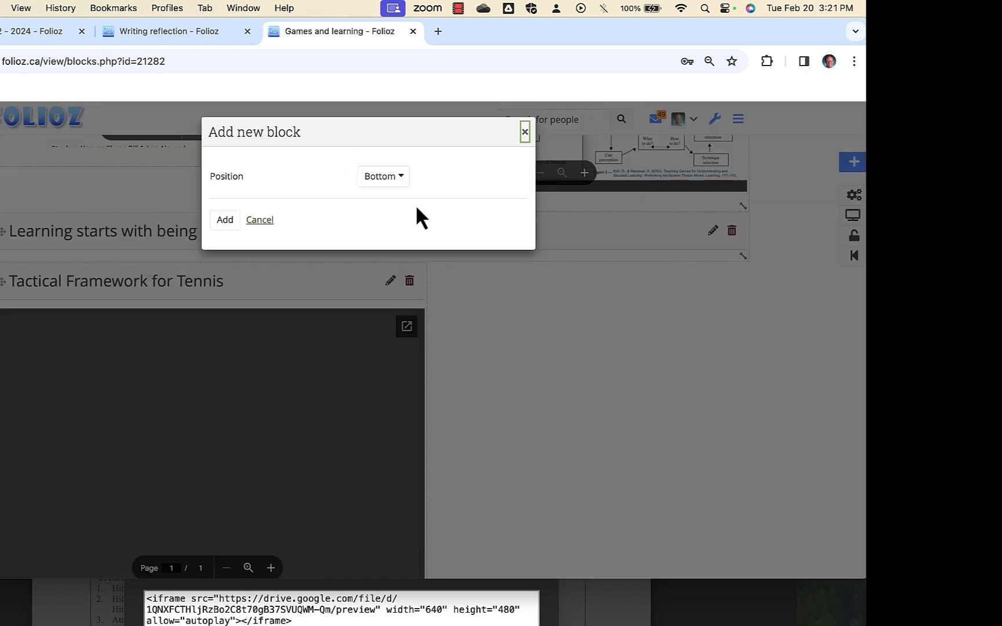
{"action": "left_click", "coordinate": [384, 177]}
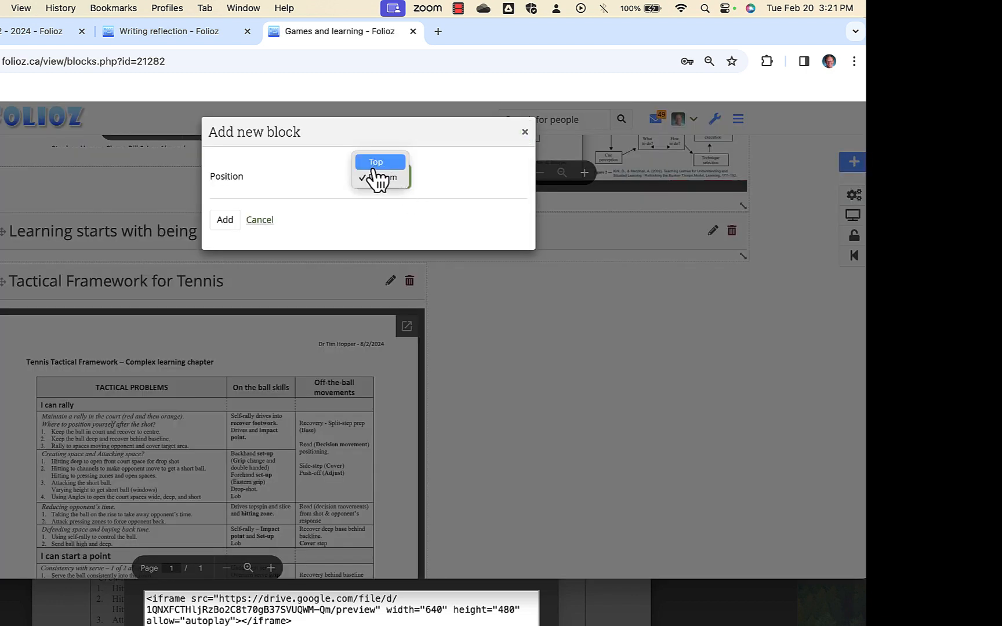
{"action": "left_click", "coordinate": [371, 164]}
{"action": "left_click", "coordinate": [225, 221]}
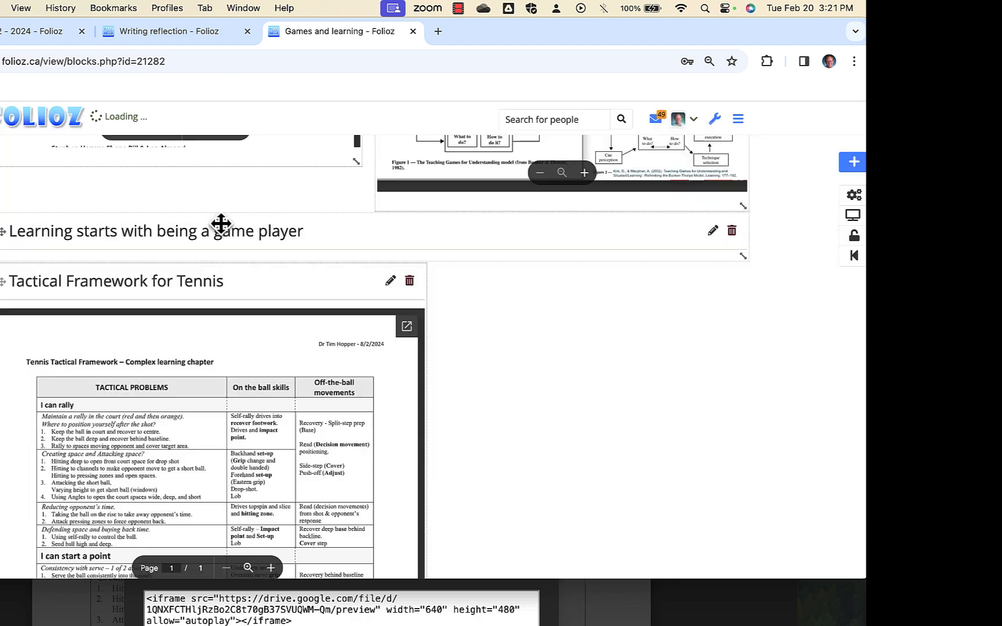
{"action": "left_click", "coordinate": [483, 262]}
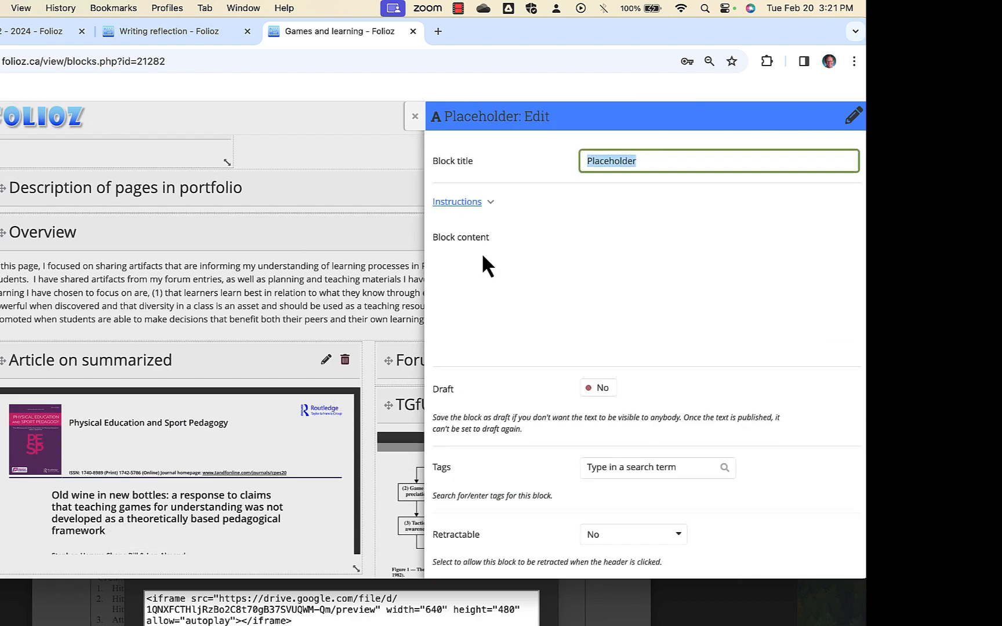
Title the text block How use the tactical Framework, leave its content empty and save it.
{"action": "type", "text": "How use the tactical Framework"}
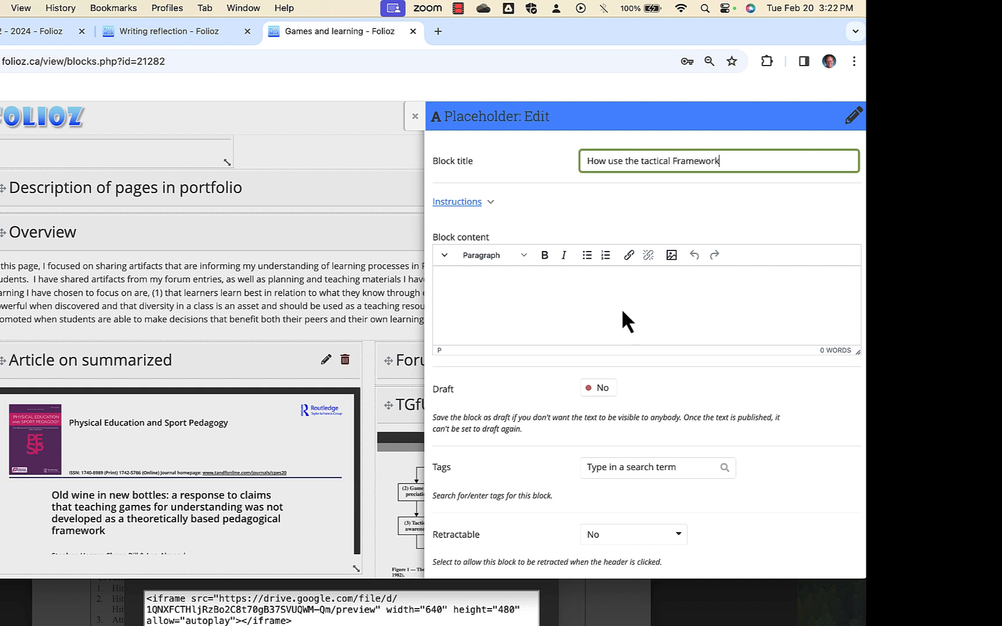
{"action": "left_click", "coordinate": [586, 305]}
{"action": "scroll", "coordinate": [571, 319], "scroll_direction": "down", "scroll_amount": 2}
{"action": "left_click", "coordinate": [461, 551]}
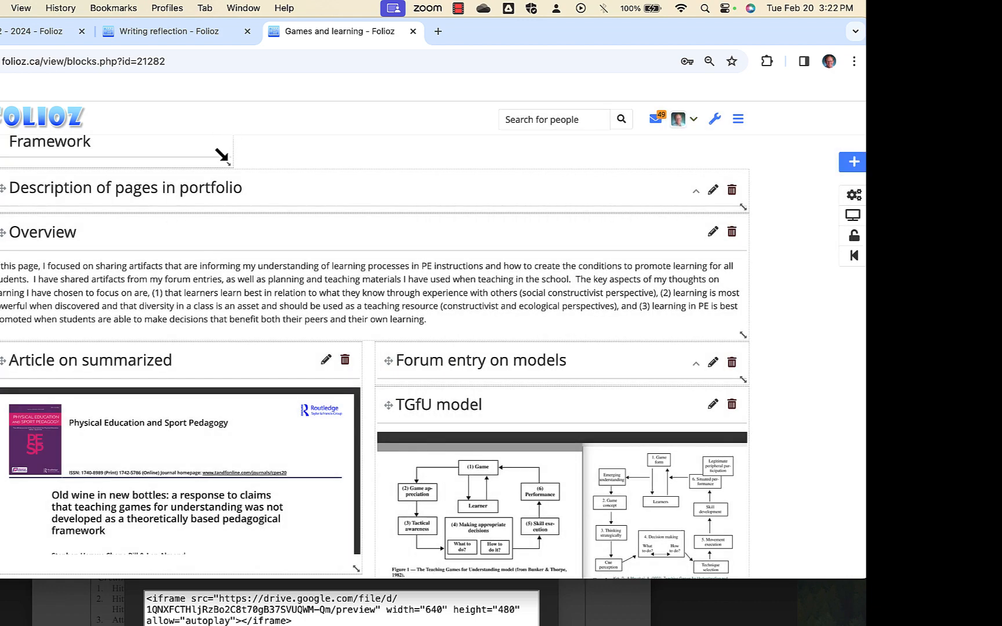
Move the How use the tactical Framework block to the free space beside the Tactical Framework for Tennis block.
{"action": "left_click_drag", "start_coordinate": [222, 156], "coordinate": [648, 444]}
{"action": "scroll", "coordinate": [512, 402], "scroll_direction": "down", "scroll_amount": 4}
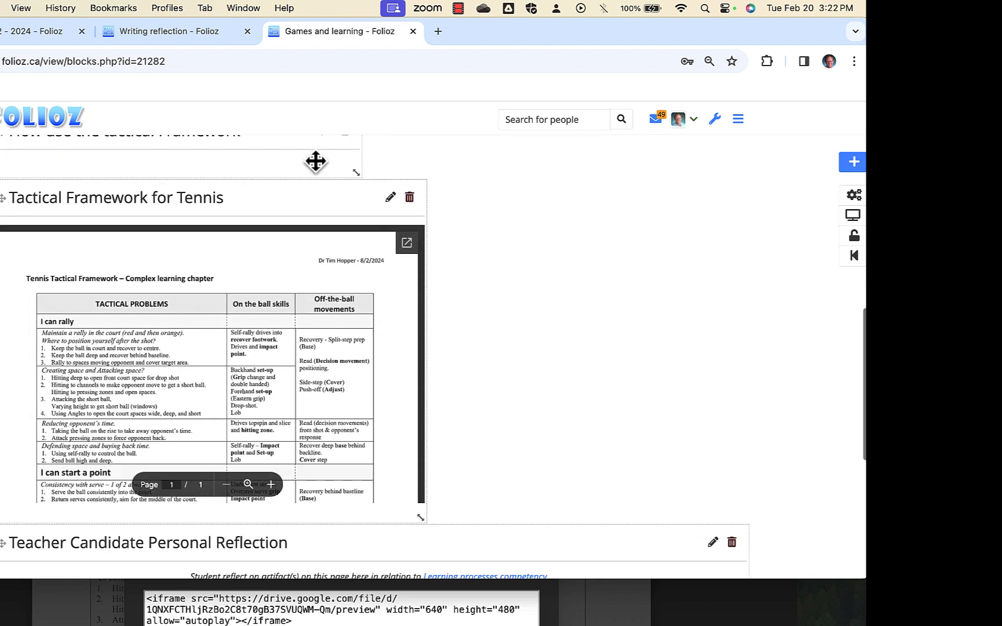
{"action": "scroll", "coordinate": [315, 161], "scroll_direction": "up", "scroll_amount": 1}
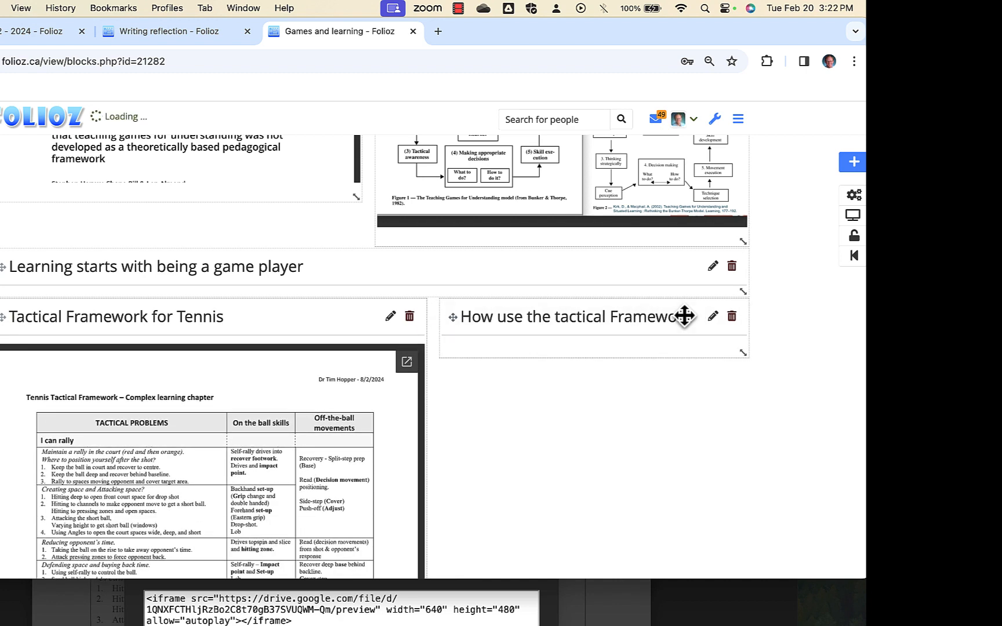
{"action": "scroll", "coordinate": [642, 414], "scroll_direction": "down", "scroll_amount": 2}
{"action": "scroll", "coordinate": [650, 319], "scroll_direction": "down", "scroll_amount": 3}
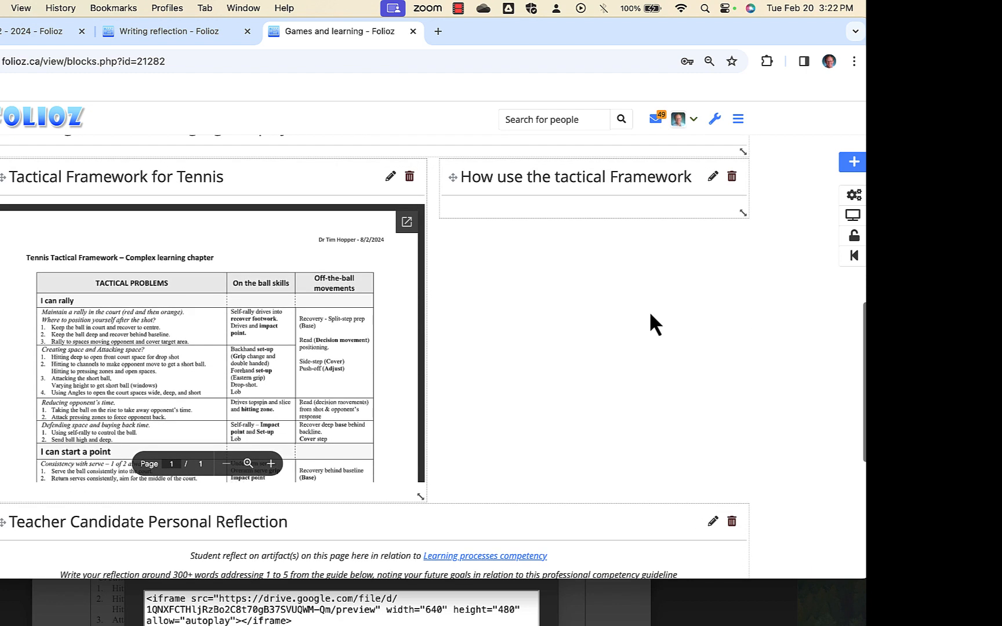
Display the Games and learning page to review its layout, and open the page settings from edit mode.
{"action": "left_click", "coordinate": [853, 218]}
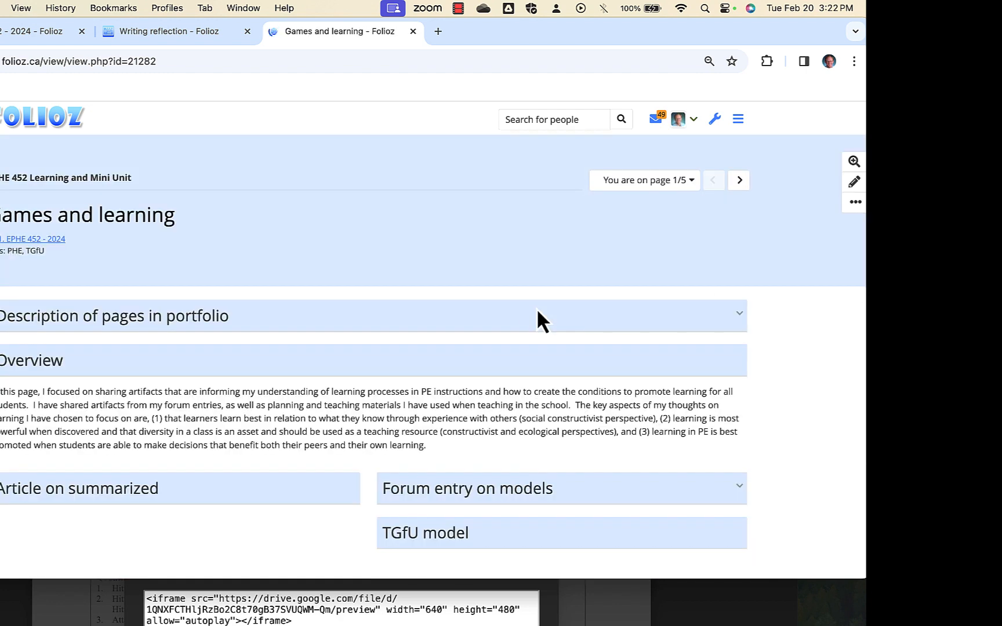
{"action": "scroll", "coordinate": [734, 250], "scroll_direction": "down", "scroll_amount": 10}
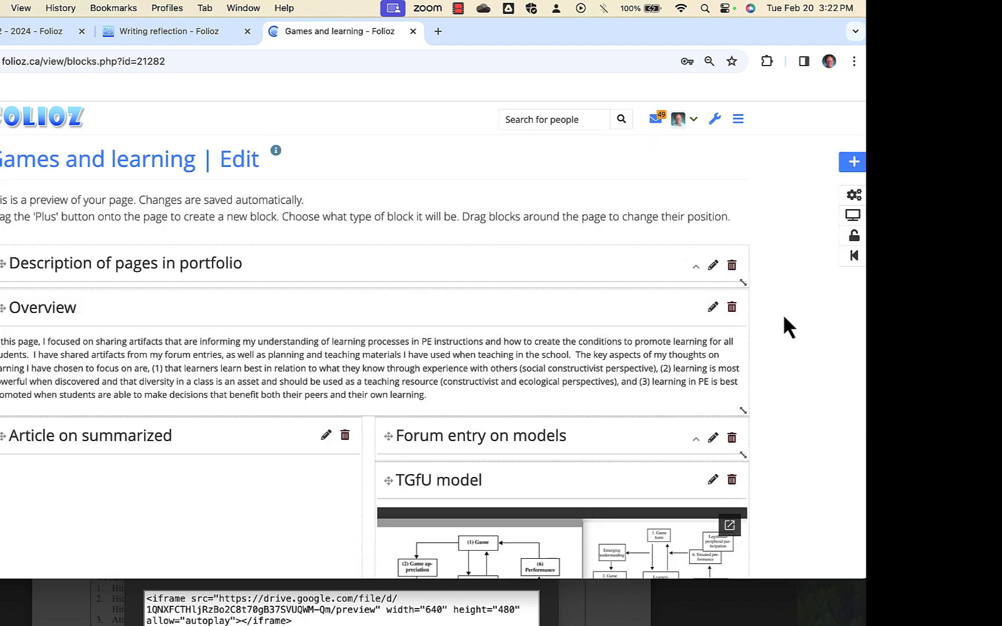
{"action": "left_click", "coordinate": [854, 195]}
{"action": "scroll", "coordinate": [244, 343], "scroll_direction": "down", "scroll_amount": 10}
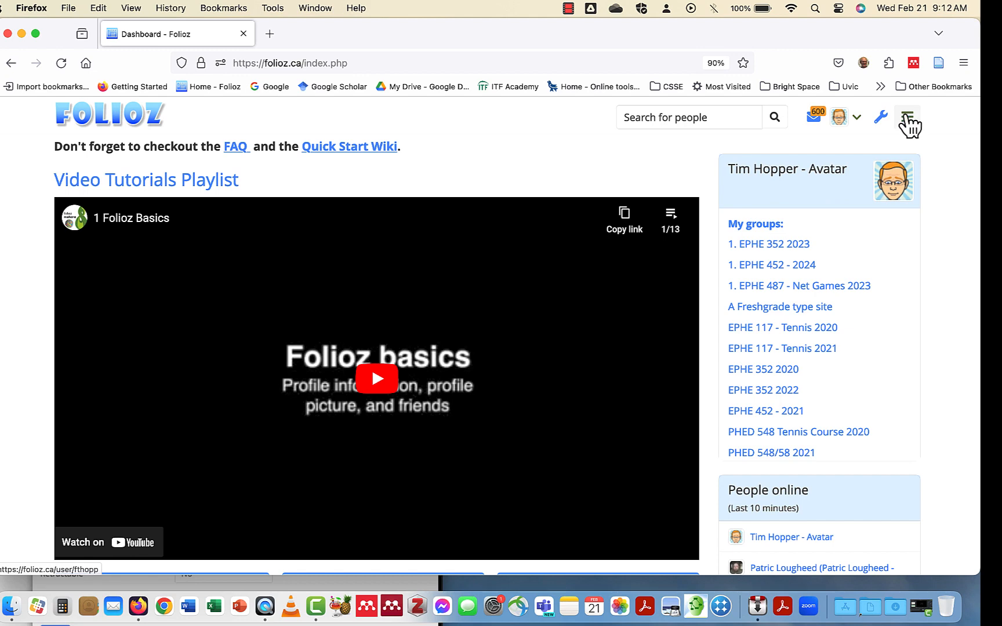
Open the Skins page and view the skin filter options, keeping All skins.
{"action": "left_click", "coordinate": [907, 119]}
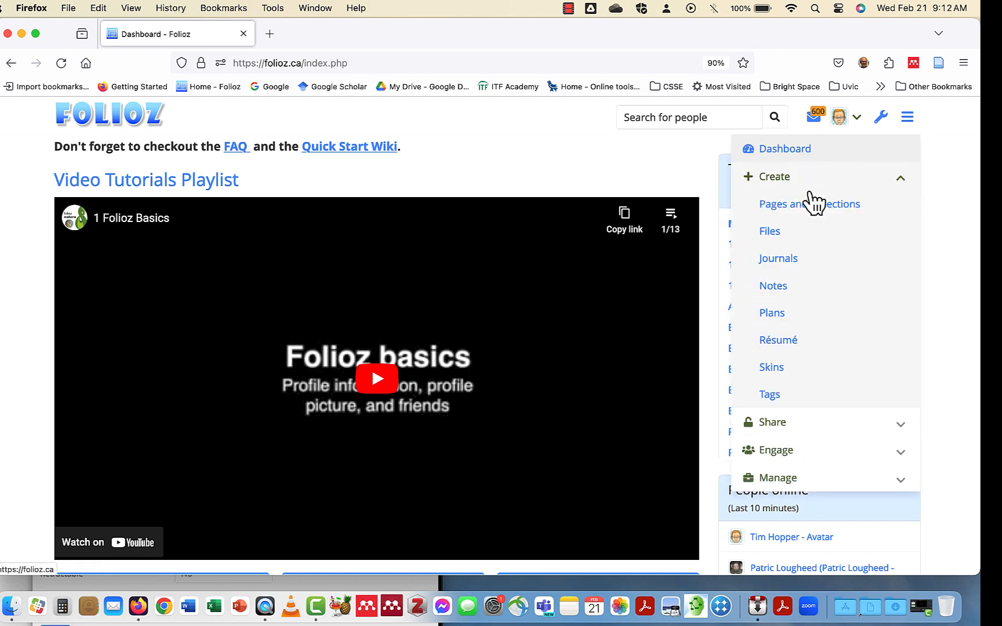
{"action": "left_click", "coordinate": [799, 374]}
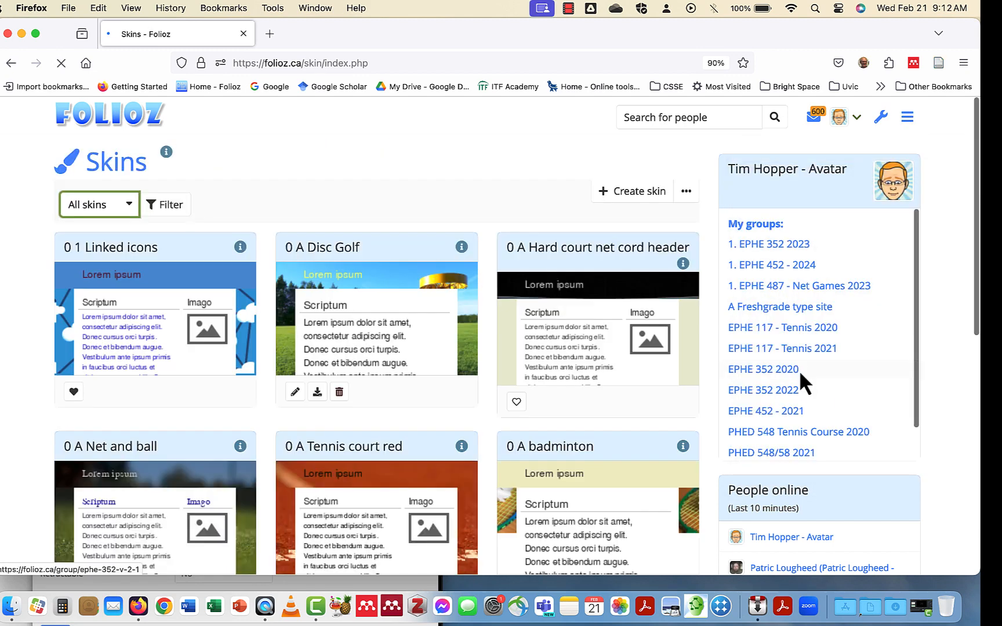
{"action": "left_click", "coordinate": [93, 204]}
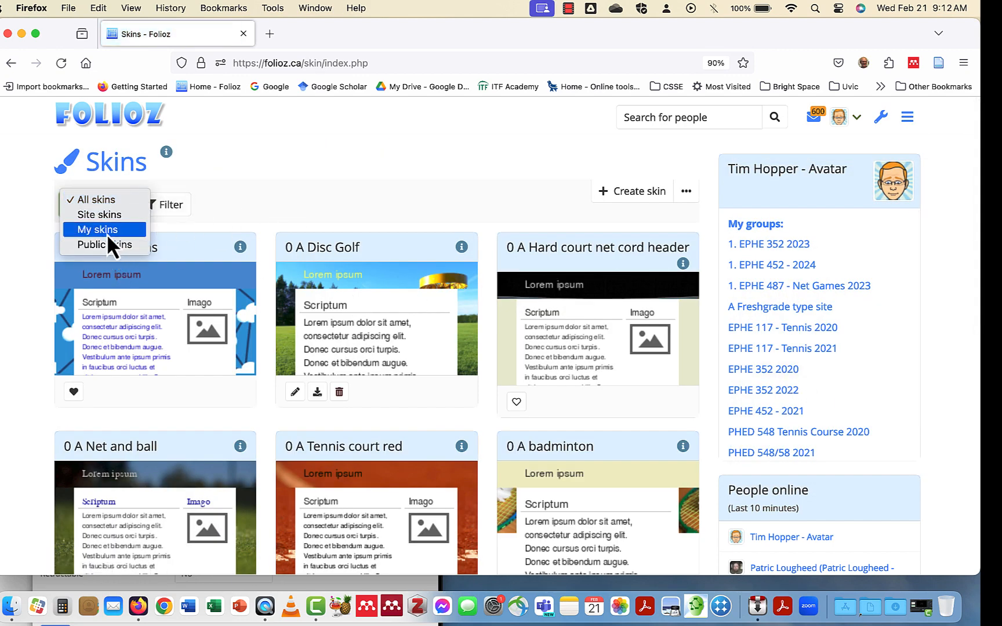
{"action": "left_click", "coordinate": [400, 418]}
Browse to the second page of skins and mark a tennis skin as a favourite.
{"action": "scroll", "coordinate": [400, 415], "scroll_direction": "down", "scroll_amount": 2}
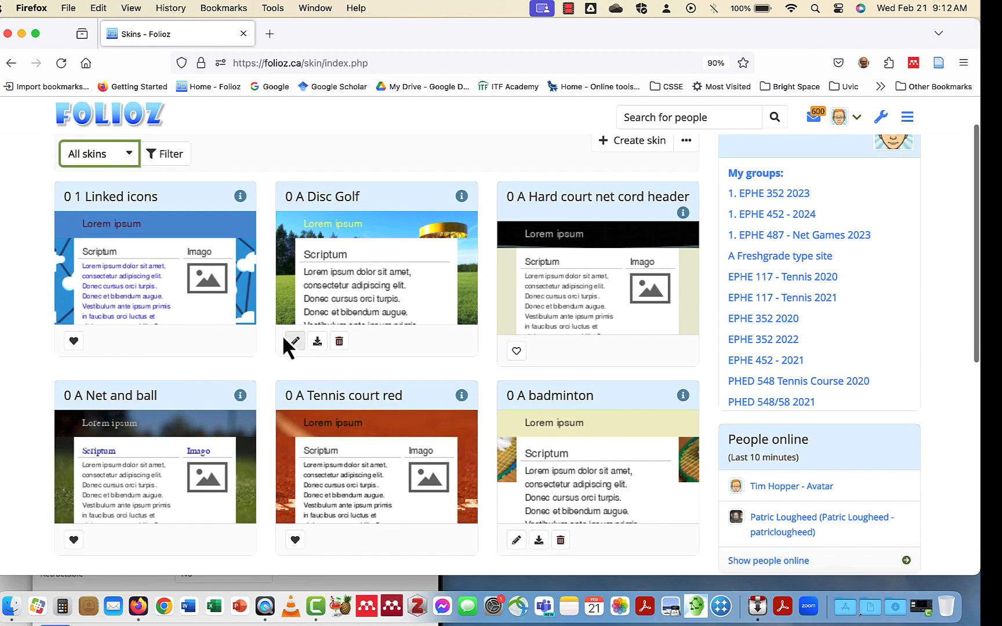
{"action": "scroll", "coordinate": [458, 377], "scroll_direction": "down", "scroll_amount": 10}
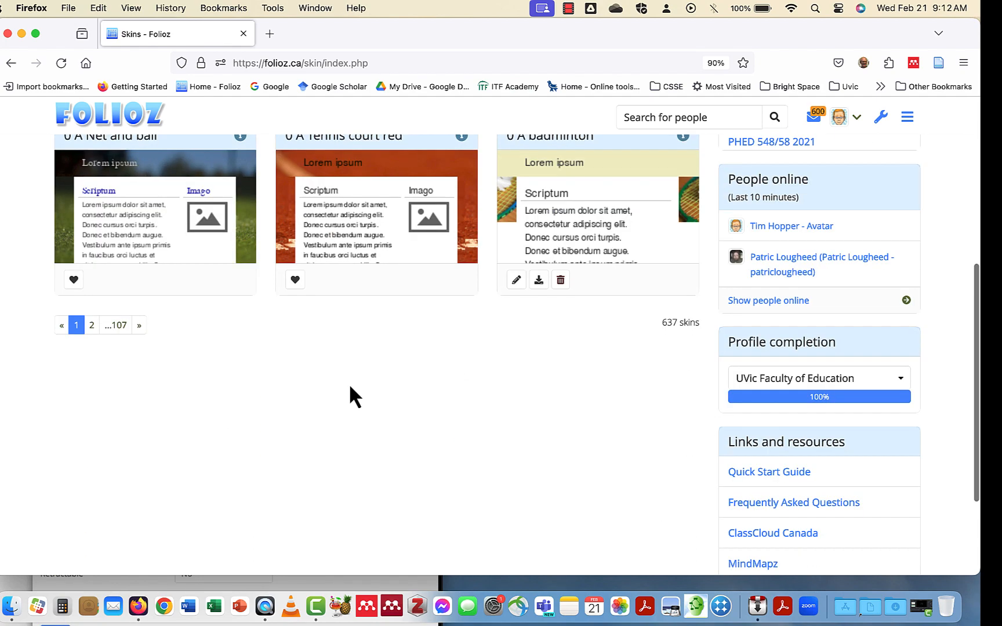
{"action": "left_click", "coordinate": [91, 325]}
{"action": "scroll", "coordinate": [332, 437], "scroll_direction": "down", "scroll_amount": 5}
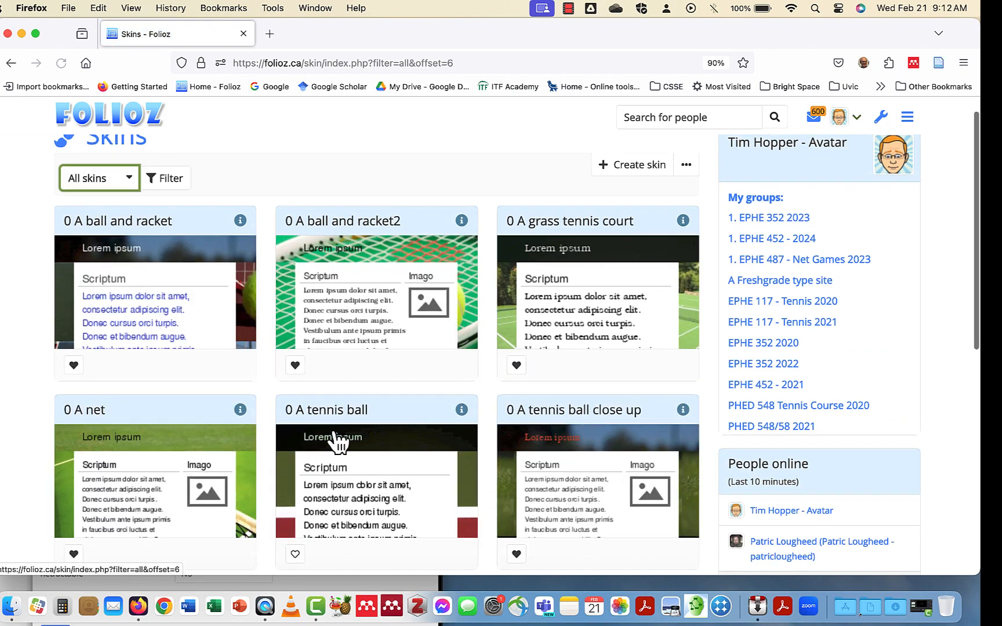
{"action": "left_click", "coordinate": [295, 344]}
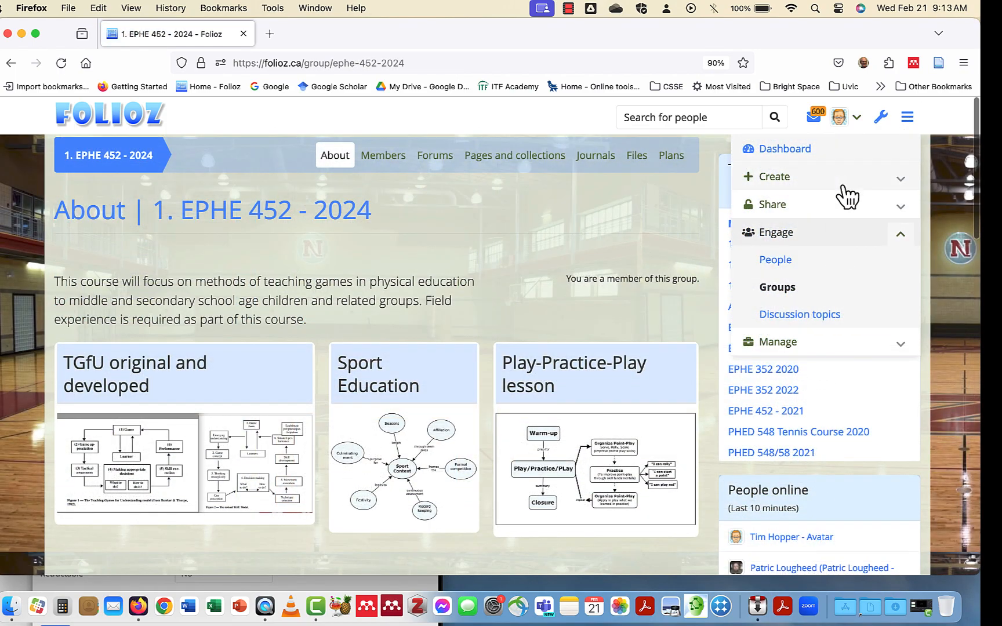
Open the Games and learning page from Pages and collections for editing and go to its settings.
{"action": "left_click", "coordinate": [844, 181]}
{"action": "left_click", "coordinate": [829, 204]}
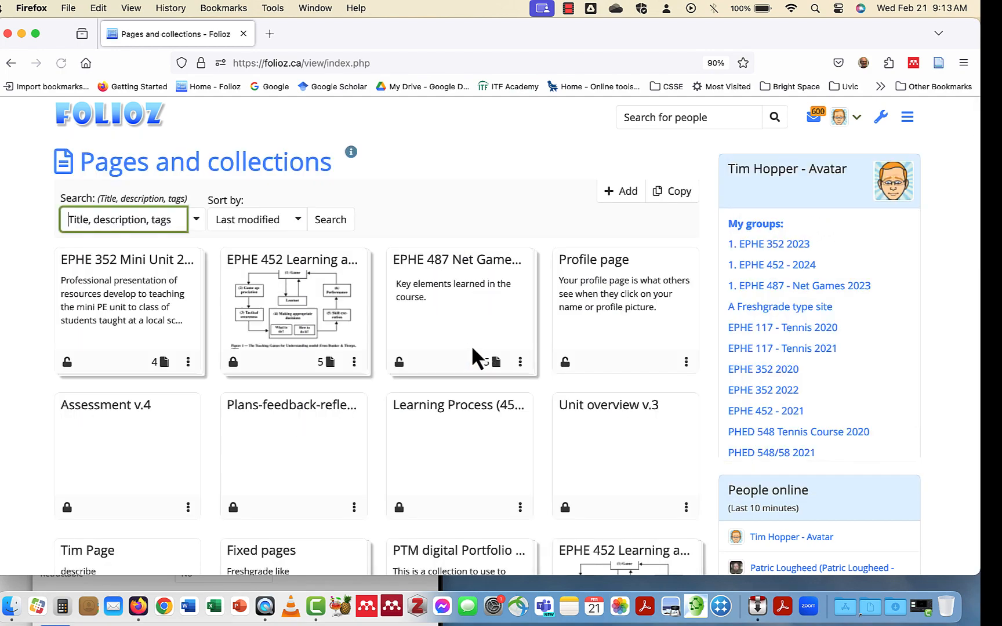
{"action": "left_click", "coordinate": [319, 274]}
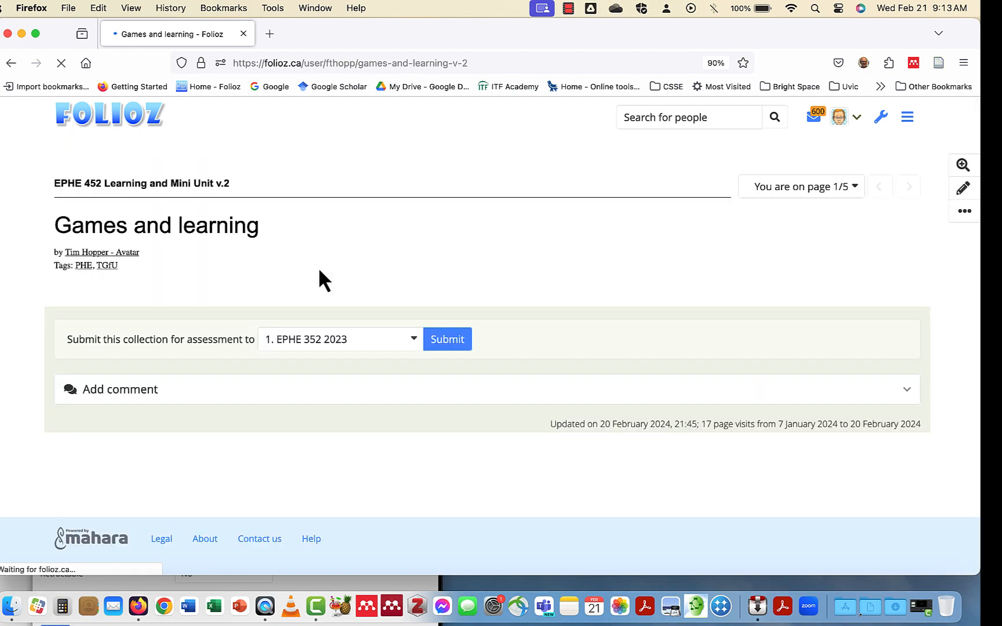
{"action": "scroll", "coordinate": [716, 345], "scroll_direction": "down", "scroll_amount": 3}
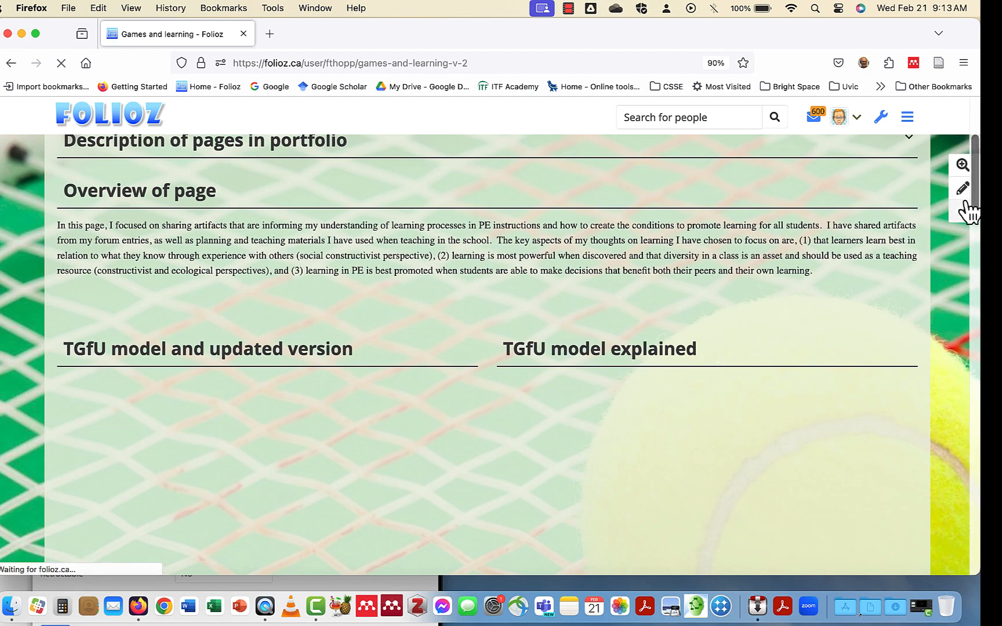
{"action": "left_click", "coordinate": [962, 189]}
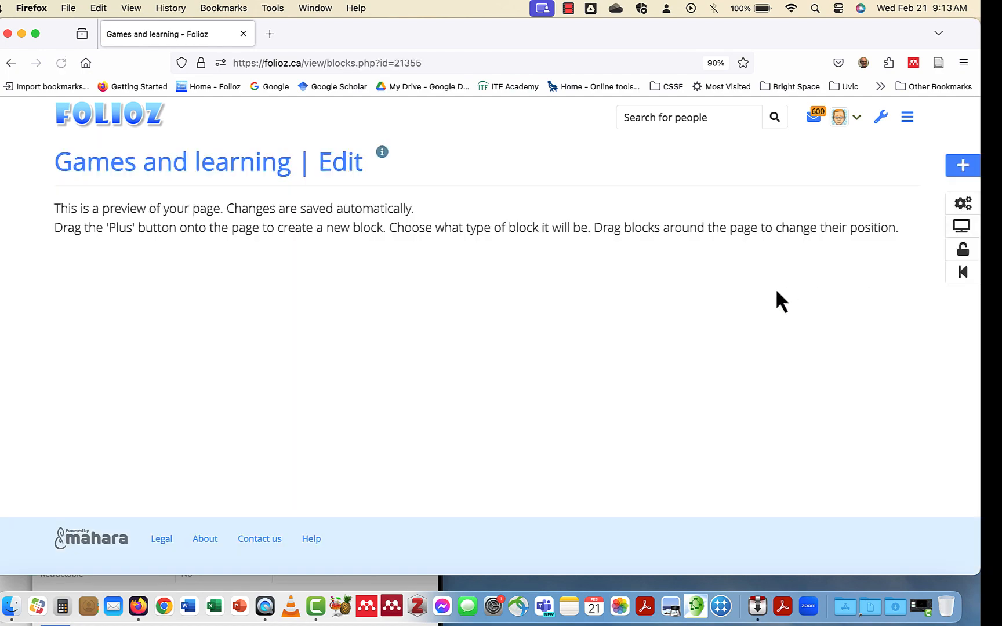
{"action": "left_click", "coordinate": [963, 204]}
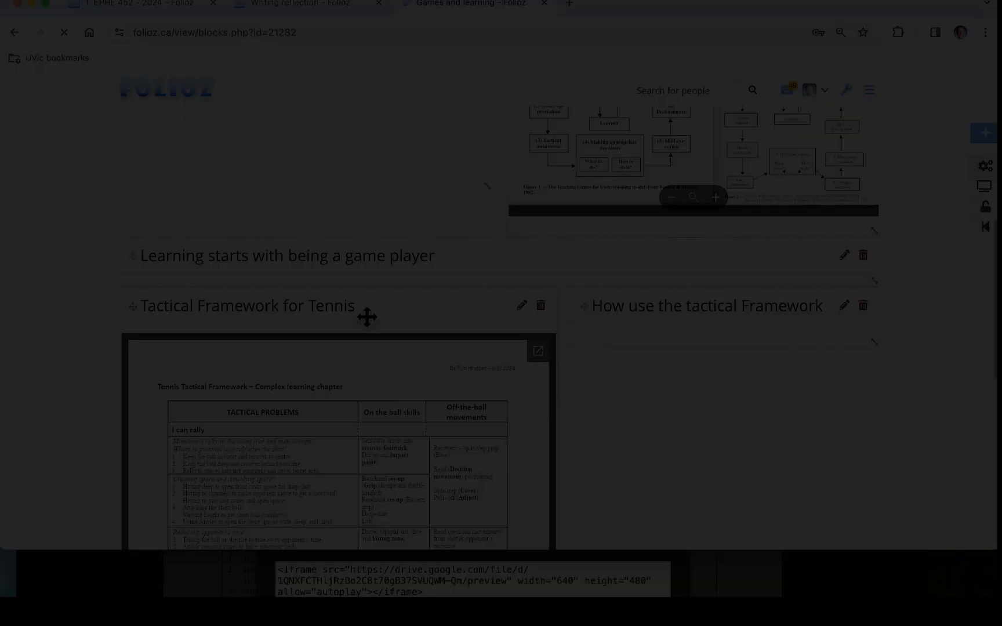
Apply the favourite skin 0 Blue waves to the Games and learning page, save the settings and check the page's appearance.
{"action": "scroll", "coordinate": [624, 306], "scroll_direction": "down", "scroll_amount": 1}
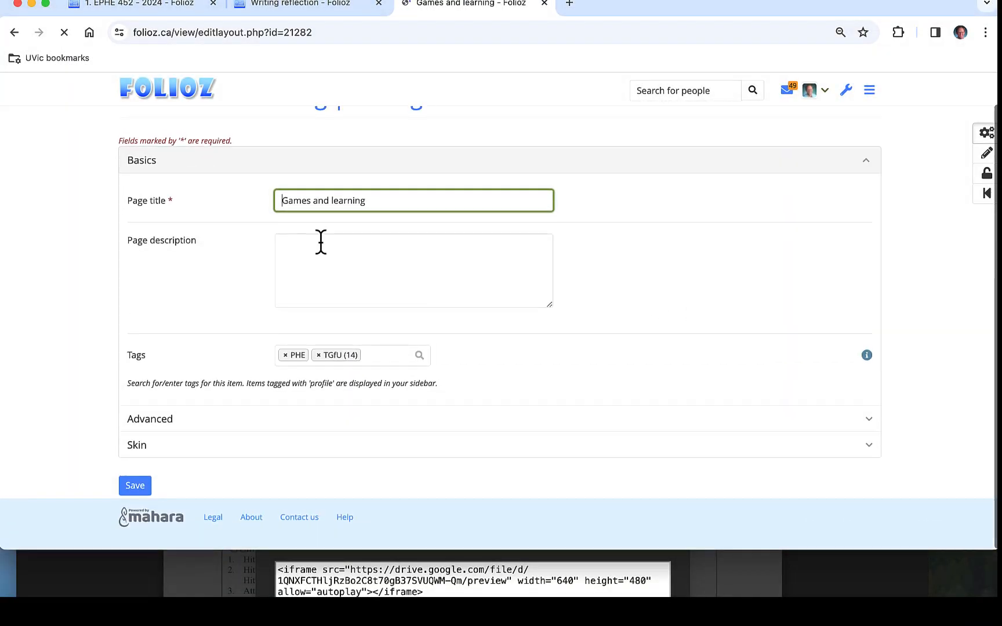
{"action": "left_click", "coordinate": [164, 454]}
{"action": "scroll", "coordinate": [443, 348], "scroll_direction": "down", "scroll_amount": 15}
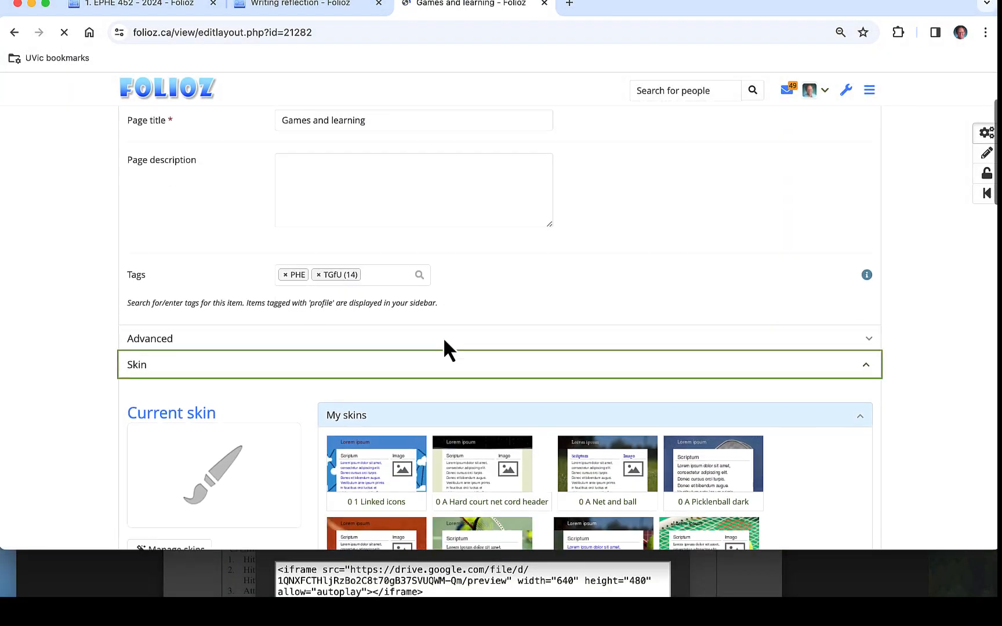
{"action": "scroll", "coordinate": [271, 454], "scroll_direction": "down", "scroll_amount": 7}
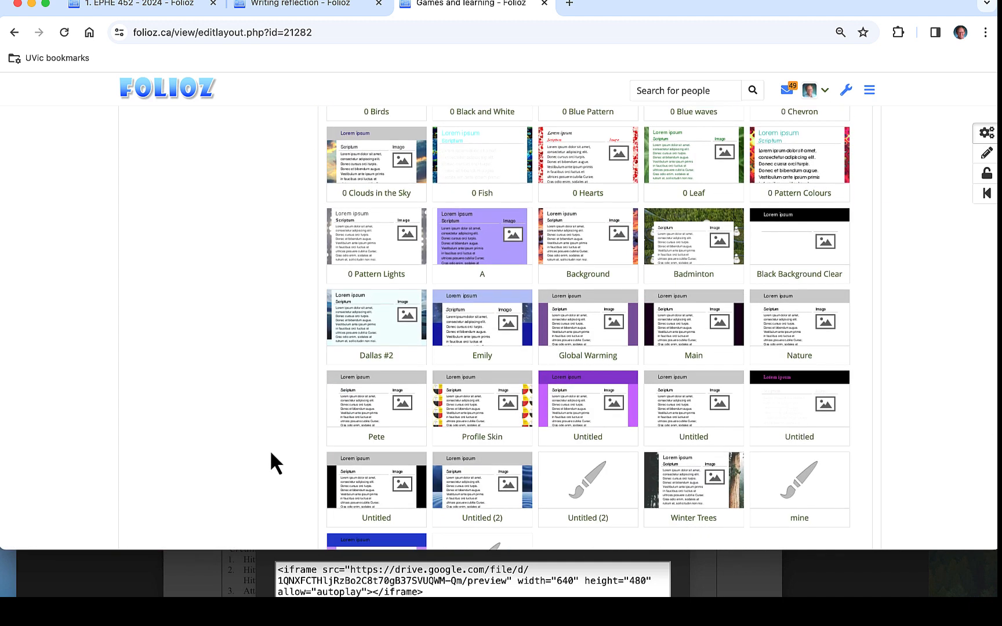
{"action": "scroll", "coordinate": [651, 432], "scroll_direction": "up", "scroll_amount": 3}
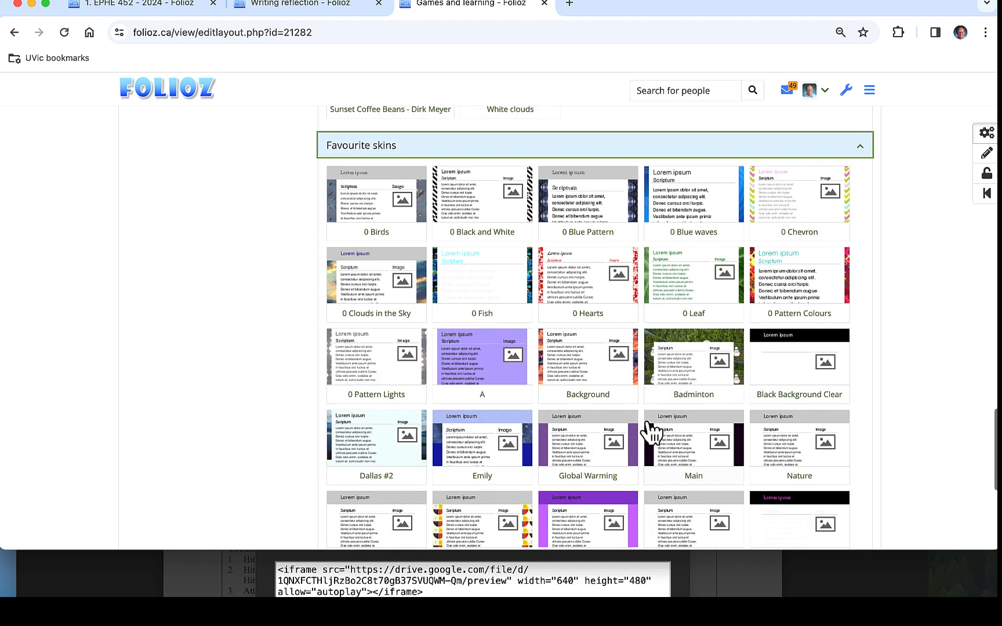
{"action": "left_click", "coordinate": [730, 212]}
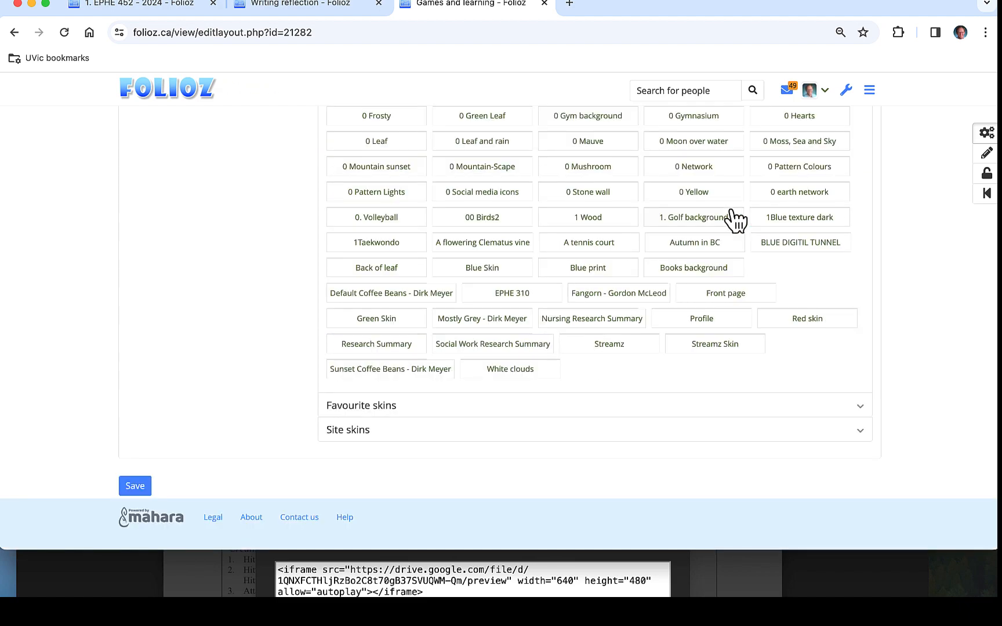
{"action": "left_click", "coordinate": [138, 487]}
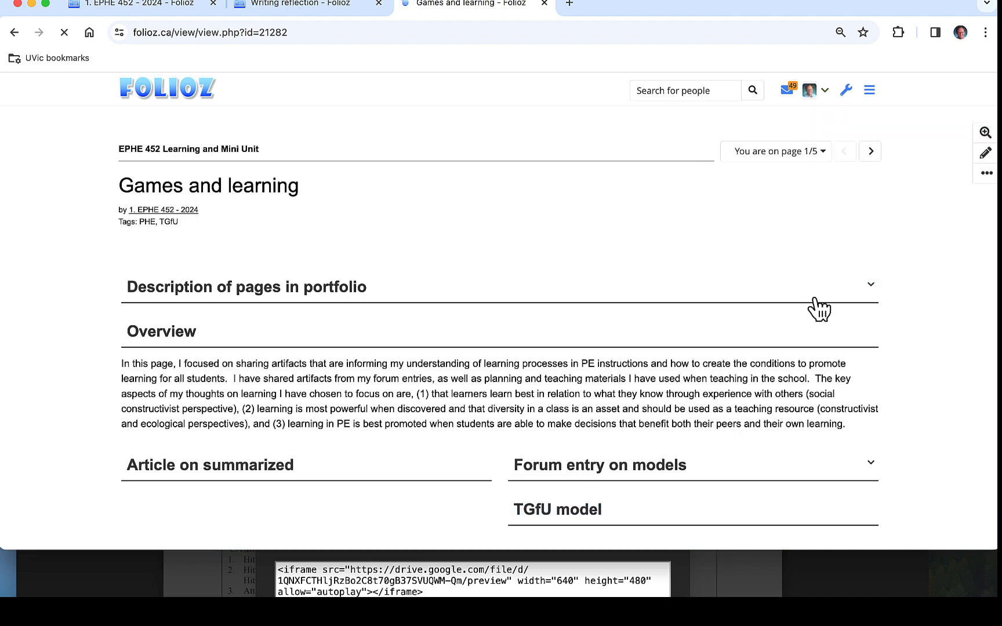
{"action": "scroll", "coordinate": [782, 363], "scroll_direction": "down", "scroll_amount": 15}
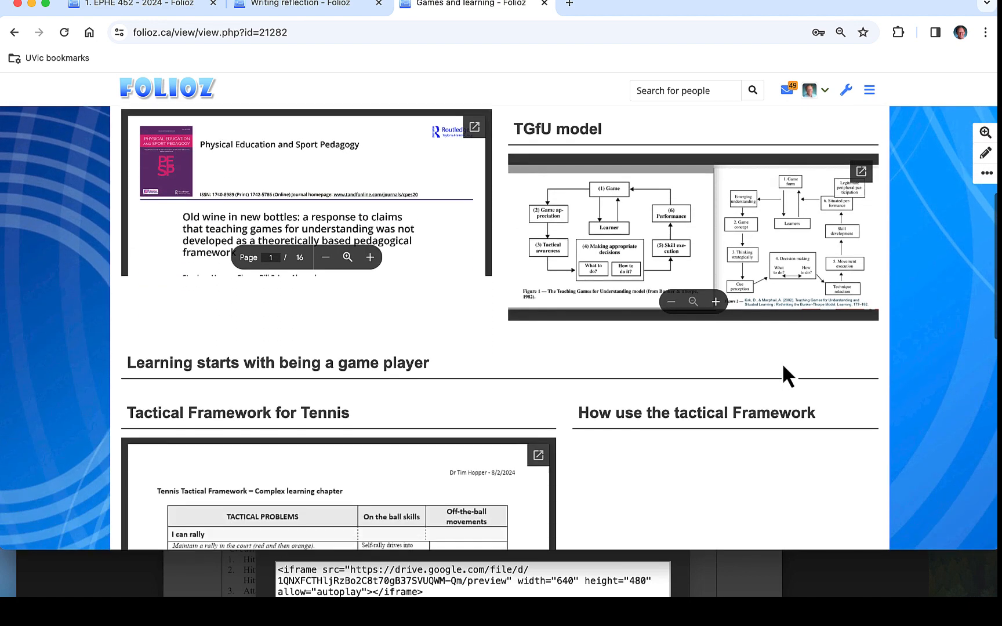
{"action": "scroll", "coordinate": [783, 362], "scroll_direction": "down", "scroll_amount": 3}
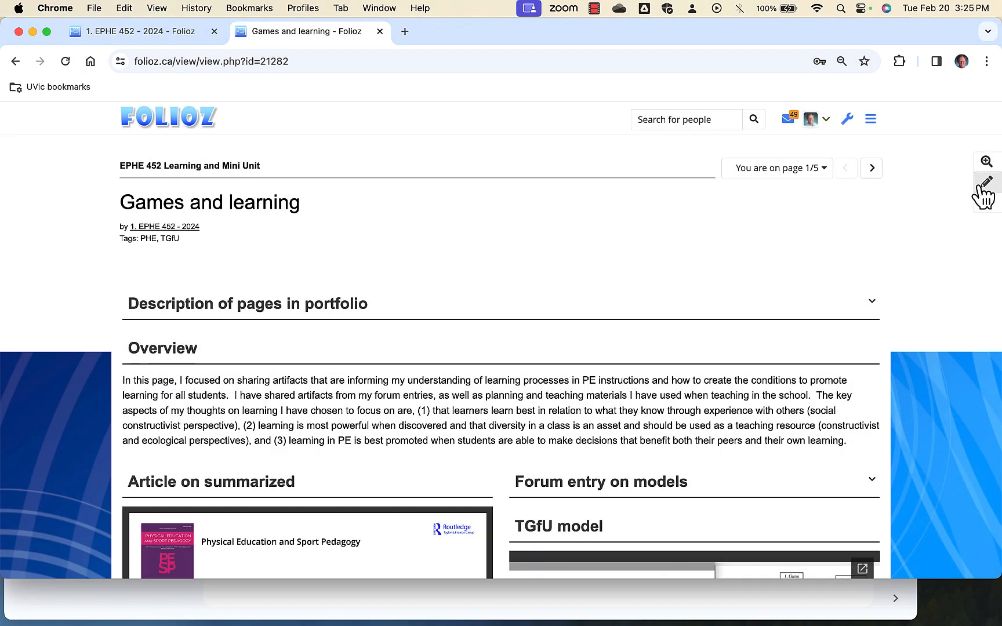
Edit the page and add a Text block at the bottom, saving it with the title Placeholder and no content.
{"action": "scroll", "coordinate": [678, 346], "scroll_direction": "down", "scroll_amount": 12}
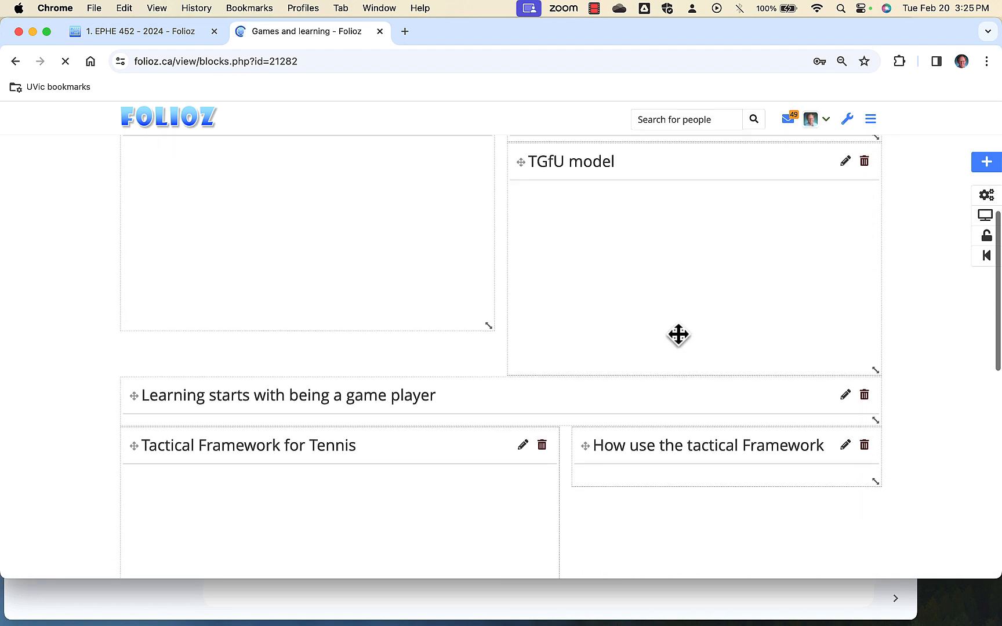
{"action": "scroll", "coordinate": [679, 337], "scroll_direction": "down", "scroll_amount": 3}
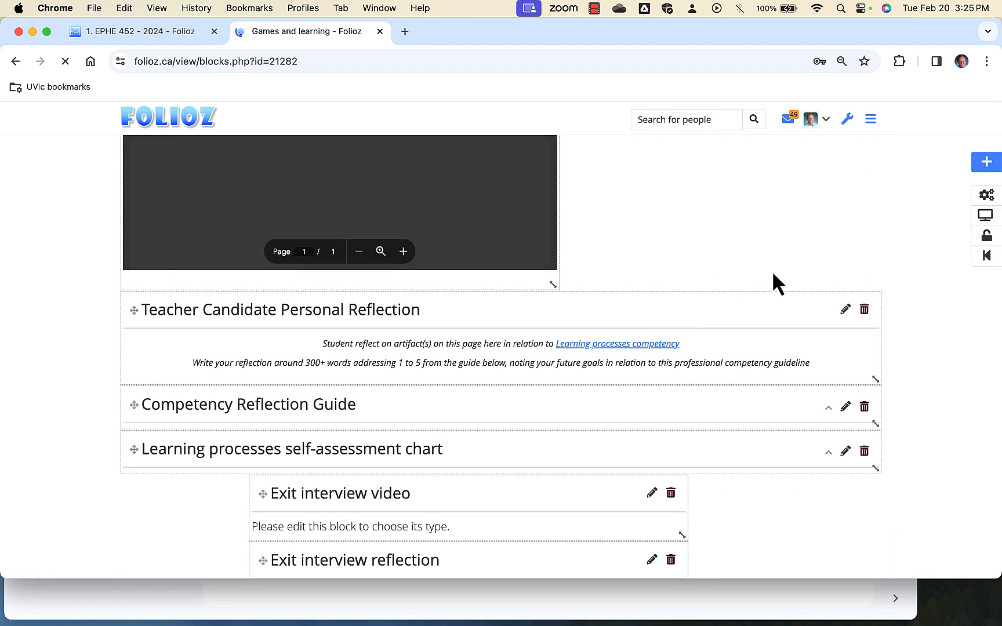
{"action": "left_click", "coordinate": [986, 164]}
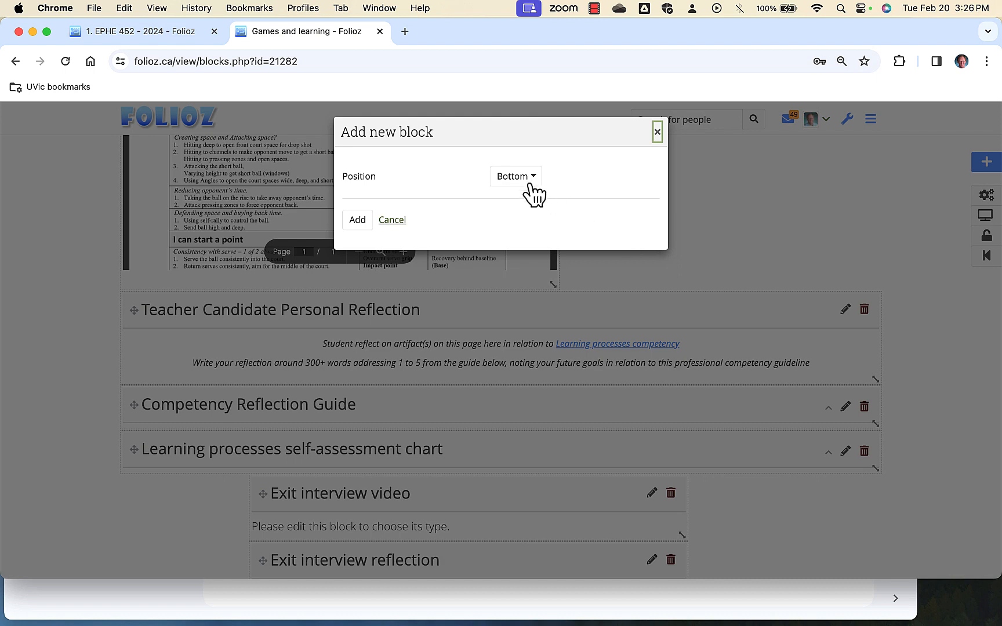
{"action": "left_click", "coordinate": [357, 220]}
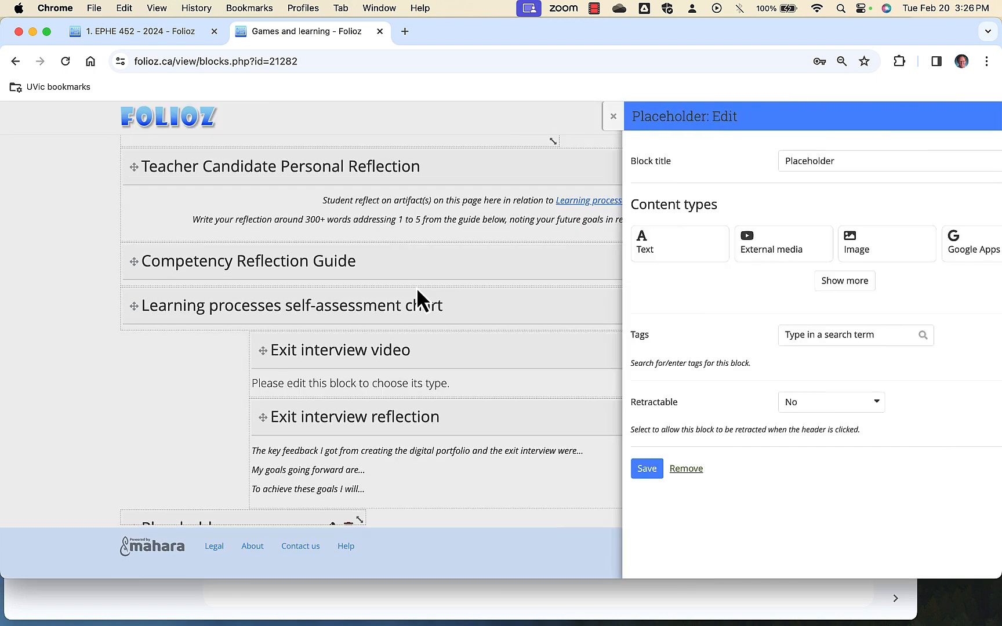
{"action": "left_click", "coordinate": [608, 250]}
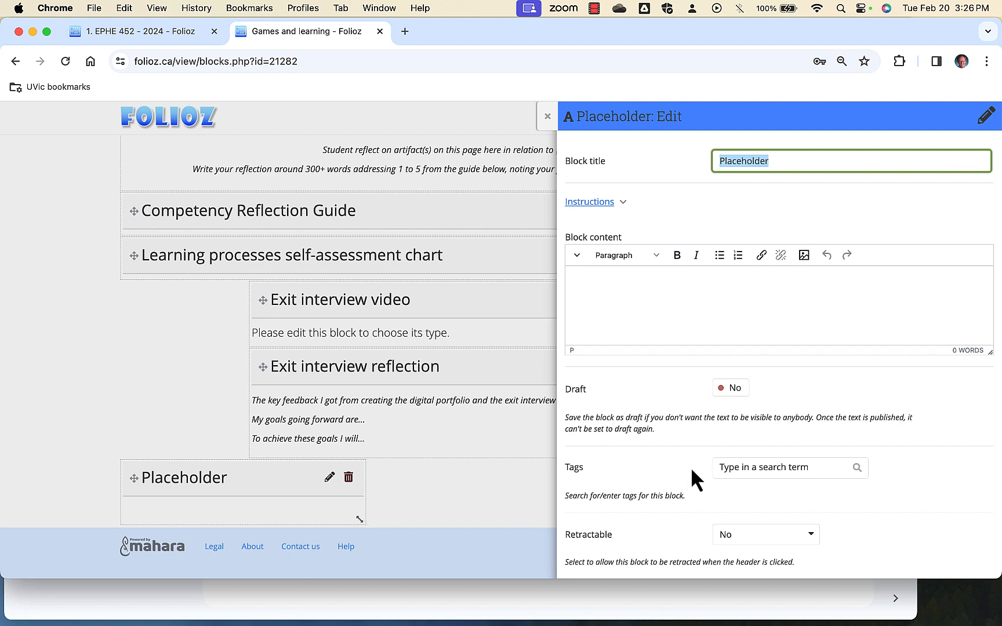
{"action": "scroll", "coordinate": [685, 488], "scroll_direction": "down", "scroll_amount": 2}
{"action": "left_click", "coordinate": [583, 550]}
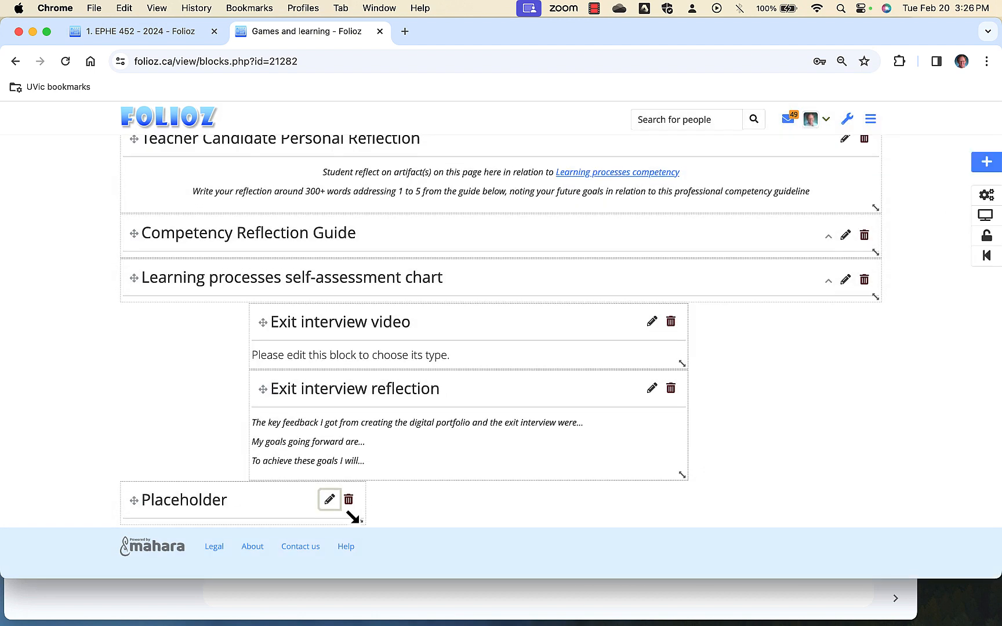
Widen the Placeholder text block to the full page width and move it directly above Teacher Candidate Personal Reflection.
{"action": "left_click_drag", "start_coordinate": [351, 517], "coordinate": [868, 538]}
{"action": "left_click_drag", "start_coordinate": [720, 524], "coordinate": [710, 491]}
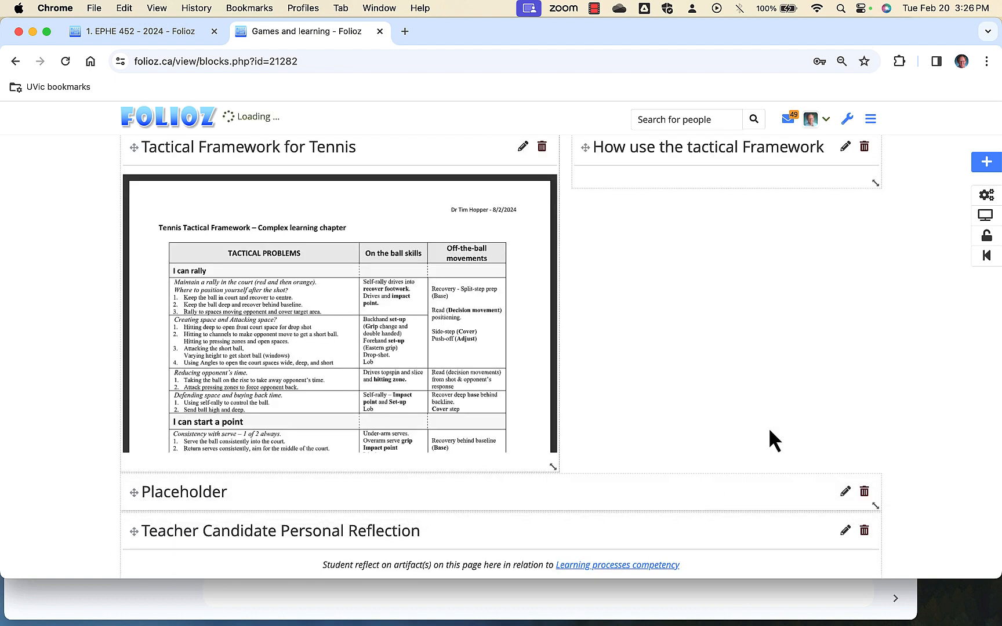
Add a Google Apps block at the bottom, titled Task Card with height 400, and try to save it without an embed link.
{"action": "scroll", "coordinate": [841, 315], "scroll_direction": "down", "scroll_amount": 3}
{"action": "left_click", "coordinate": [986, 162]}
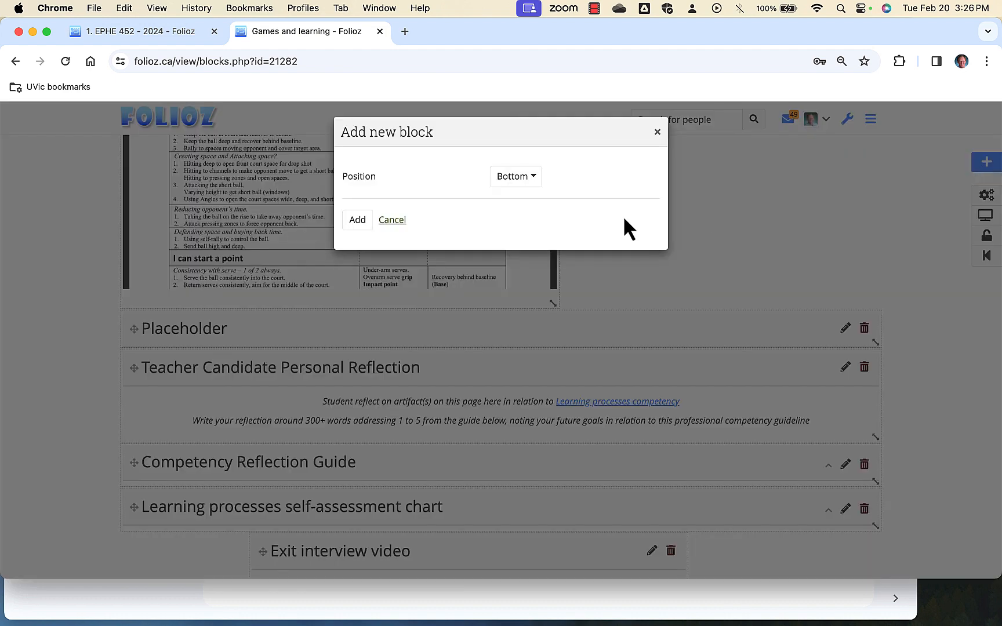
{"action": "left_click", "coordinate": [356, 220]}
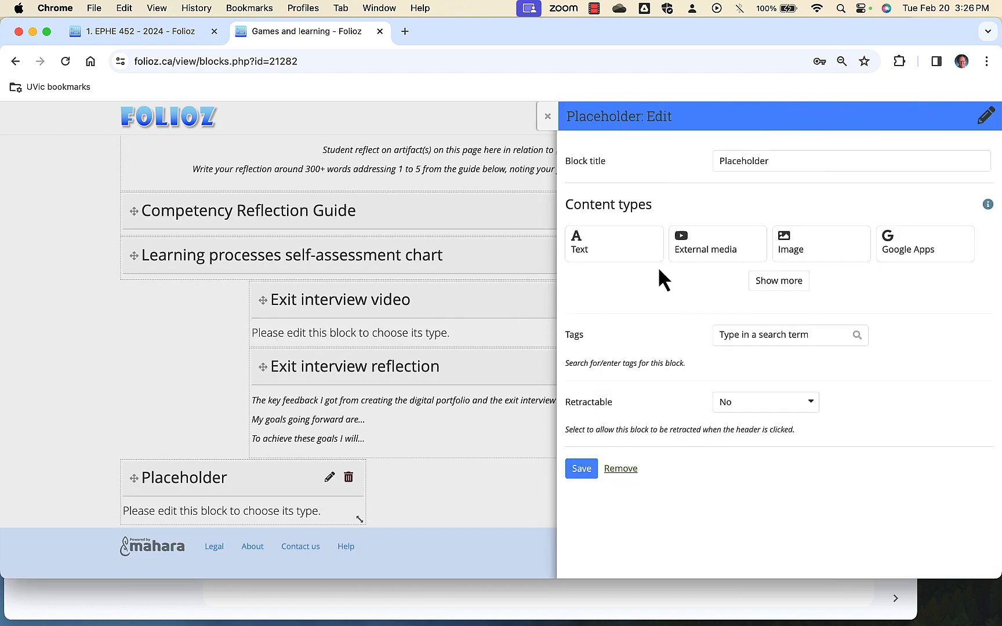
{"action": "left_click", "coordinate": [896, 264]}
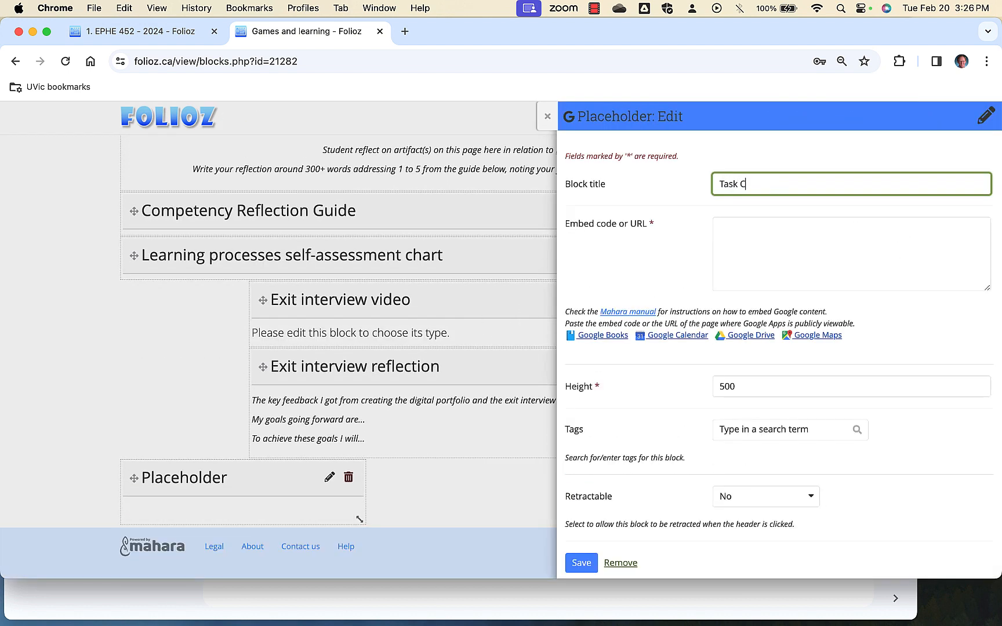
{"action": "left_click", "coordinate": [725, 387]}
{"action": "key", "text": "BackSpace"}
{"action": "type", "text": "4"}
{"action": "left_click", "coordinate": [582, 563]}
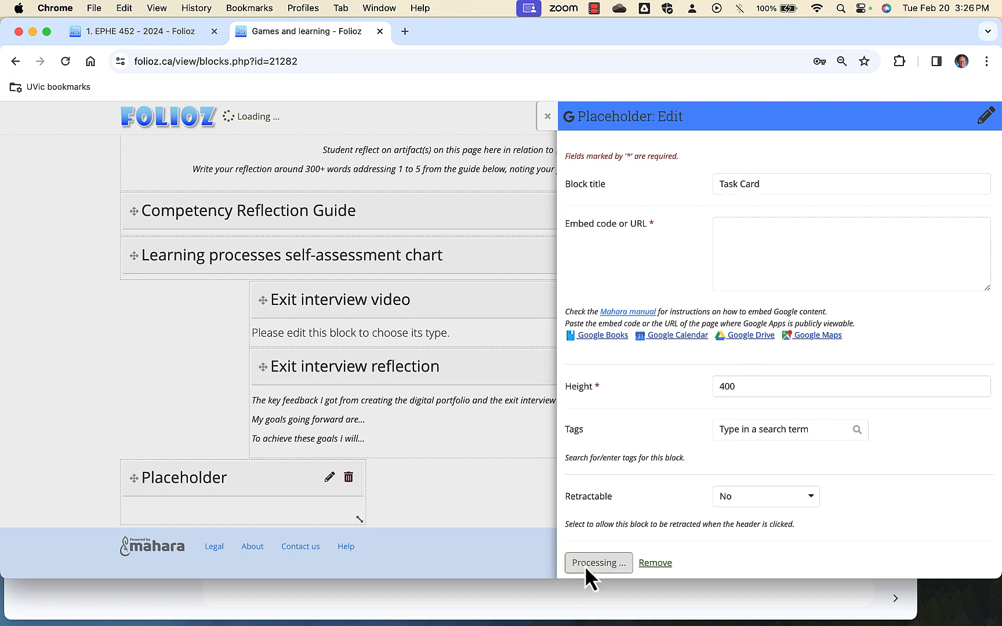
{"action": "scroll", "coordinate": [580, 533], "scroll_direction": "down", "scroll_amount": 1}
{"action": "left_click", "coordinate": [581, 550]}
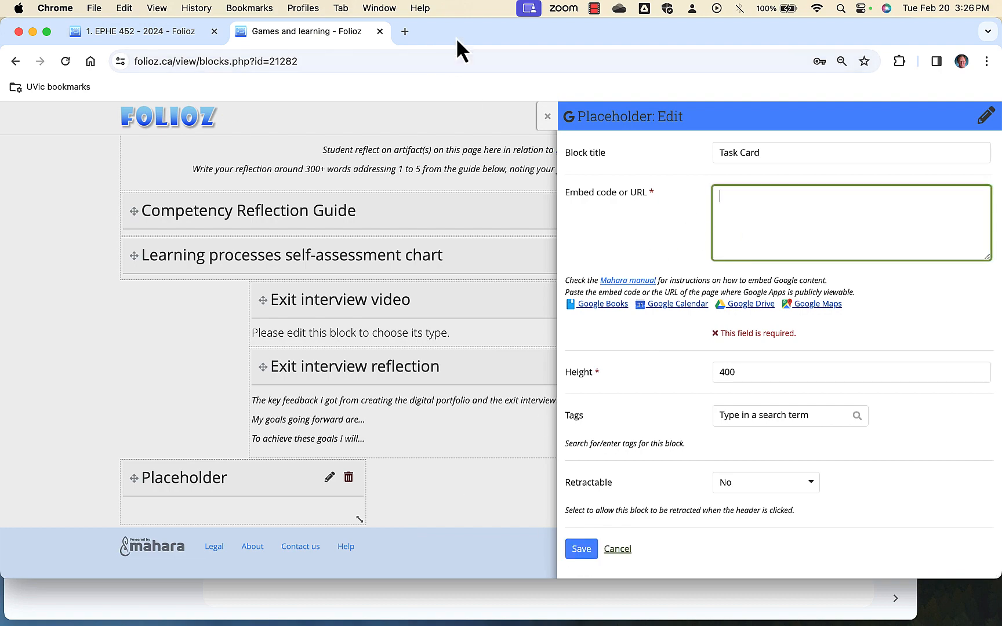
Switch to Google Drive in Firefox, open Tennis drive task card from the Folioz folder and copy its sharing link.
{"action": "left_click_drag", "start_coordinate": [456, 37], "coordinate": [608, 44]}
{"action": "left_click", "coordinate": [104, 281]}
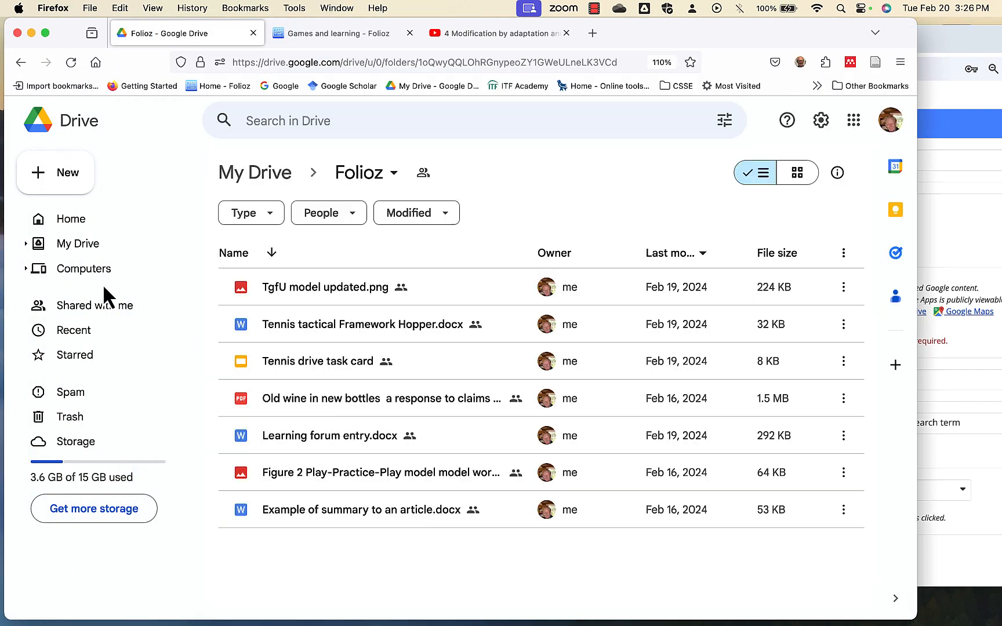
{"action": "left_click", "coordinate": [288, 360]}
{"action": "double_click", "coordinate": [288, 360]}
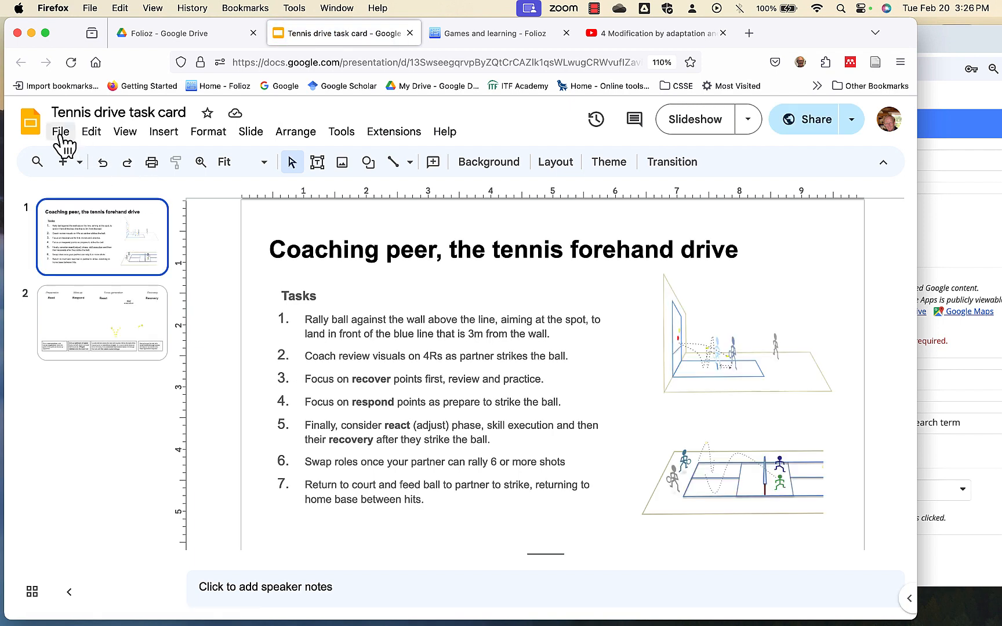
{"action": "left_click", "coordinate": [800, 130]}
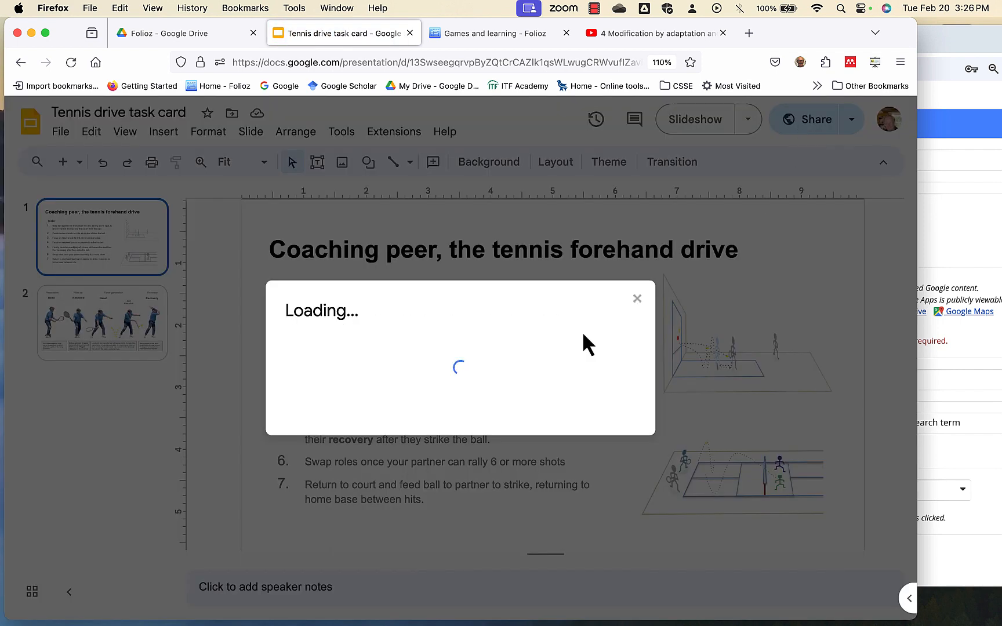
{"action": "left_click", "coordinate": [331, 487]}
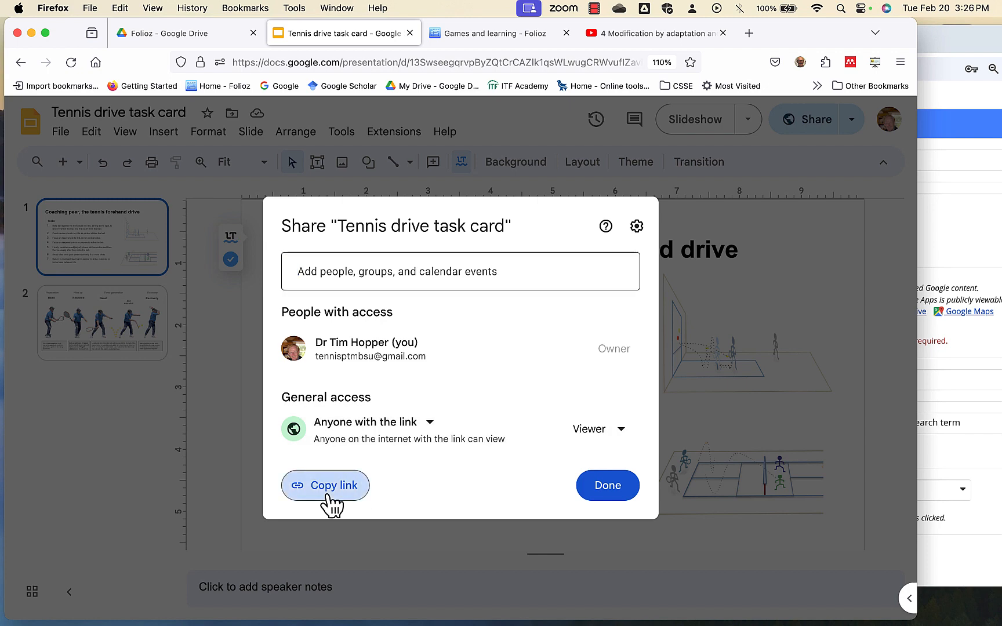
{"action": "left_click", "coordinate": [613, 491]}
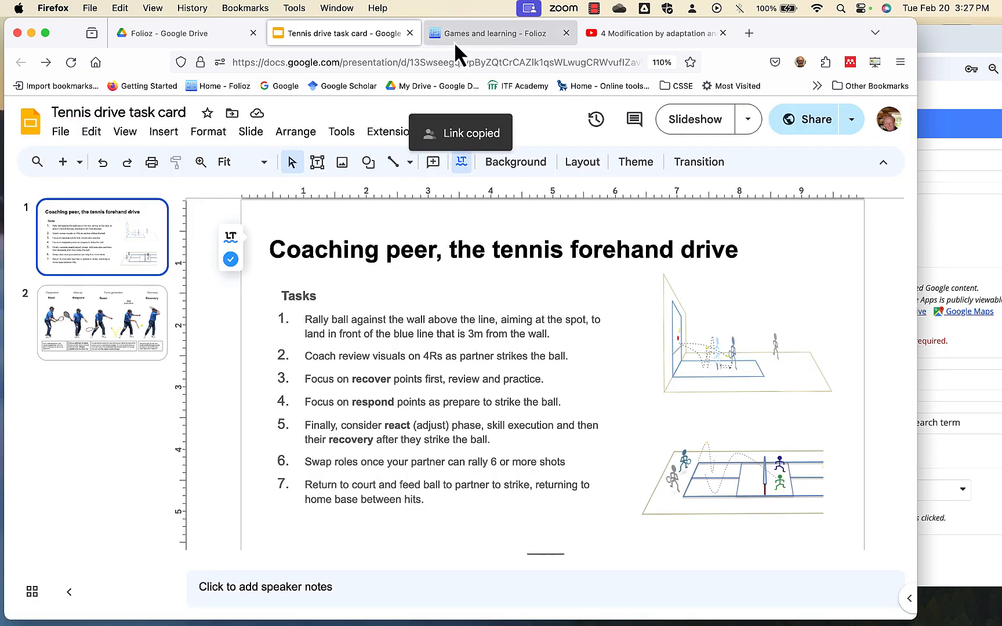
Return to the Folioz editor in Chrome, paste the copied presentation link as the Task Card block's embed URL and save the block.
{"action": "left_click", "coordinate": [454, 42]}
{"action": "left_click", "coordinate": [992, 360]}
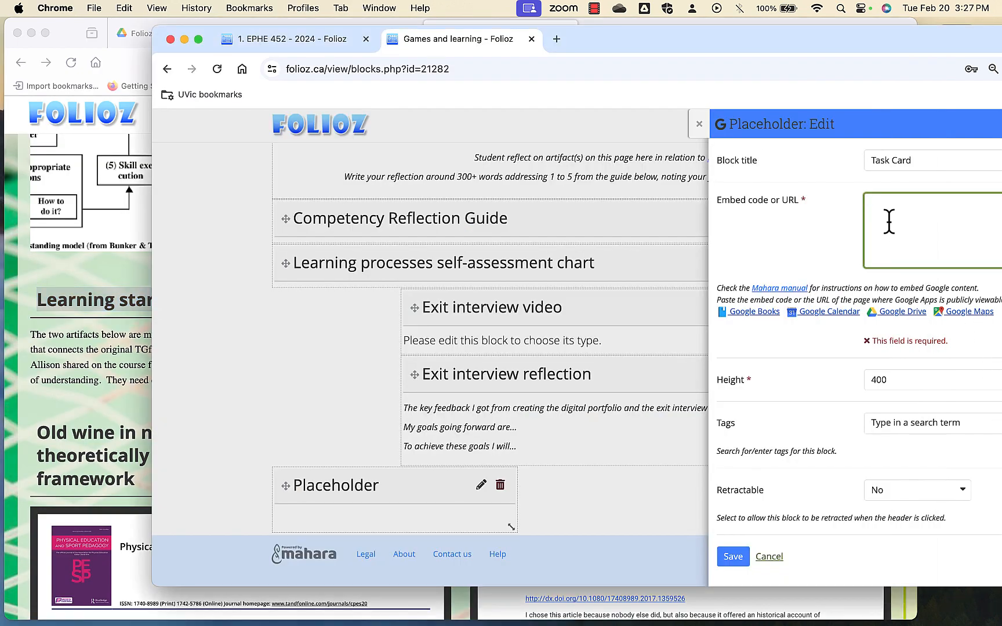
{"action": "left_click_drag", "start_coordinate": [789, 27], "coordinate": [618, 27]}
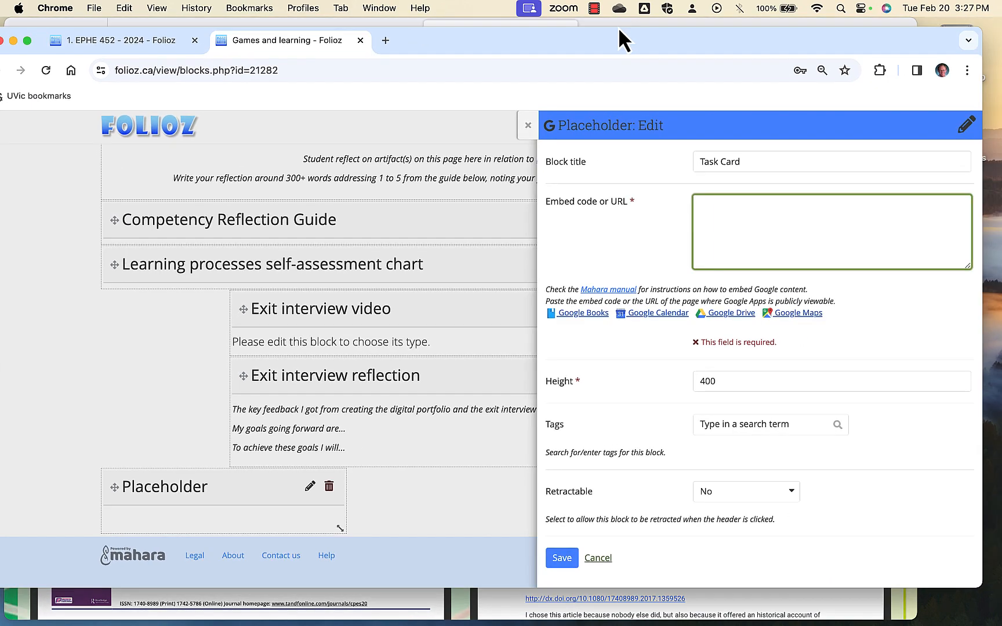
{"action": "right_click", "coordinate": [706, 210]}
{"action": "left_click", "coordinate": [734, 312]}
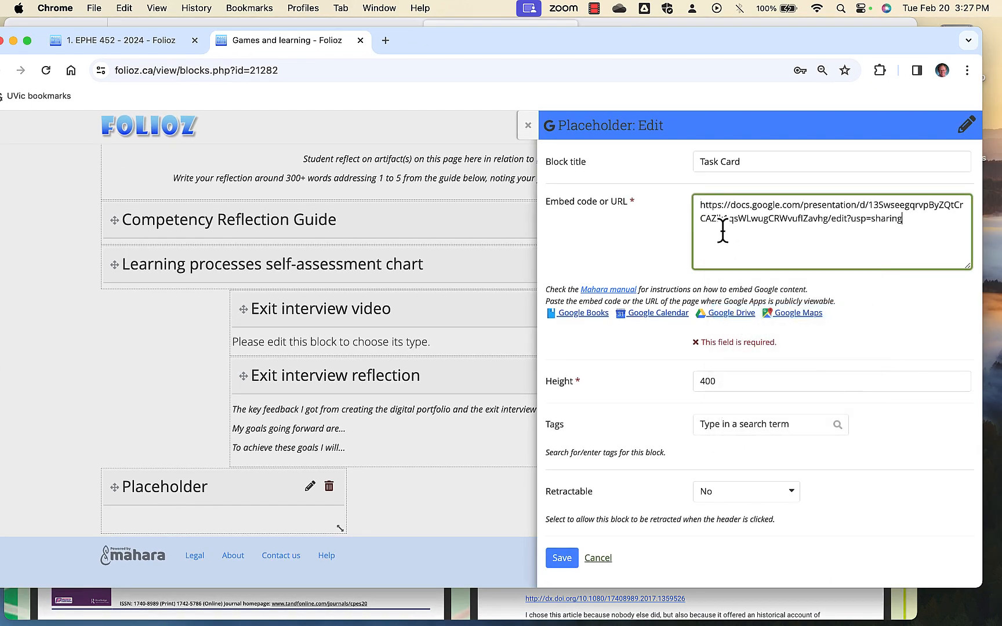
{"action": "left_click", "coordinate": [566, 558]}
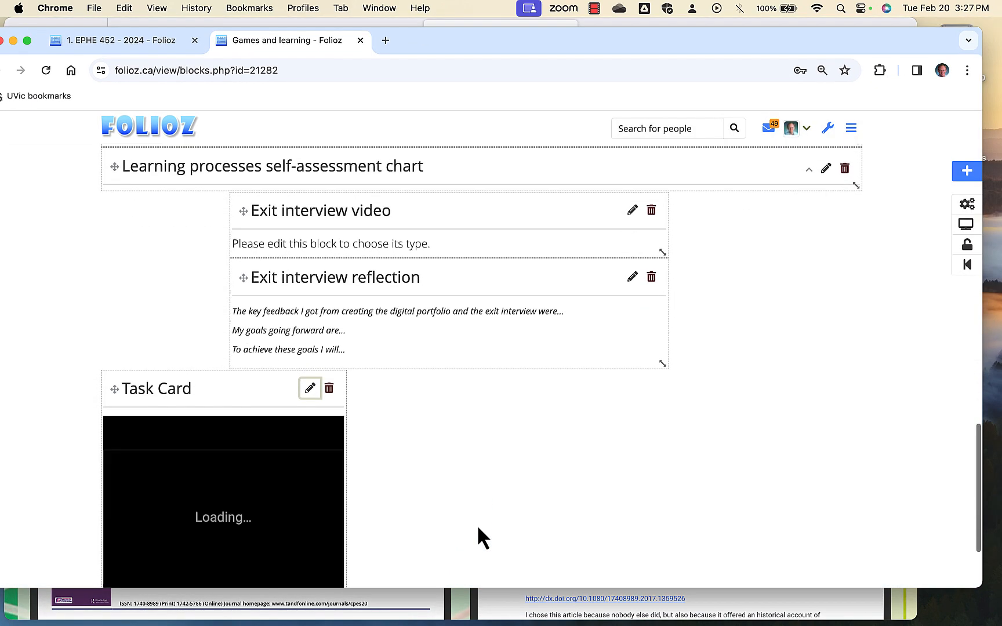
Widen the Task Card block to about half the page width and move it above Teacher Candidate Personal Reflection.
{"action": "left_click_drag", "start_coordinate": [342, 522], "coordinate": [524, 487]}
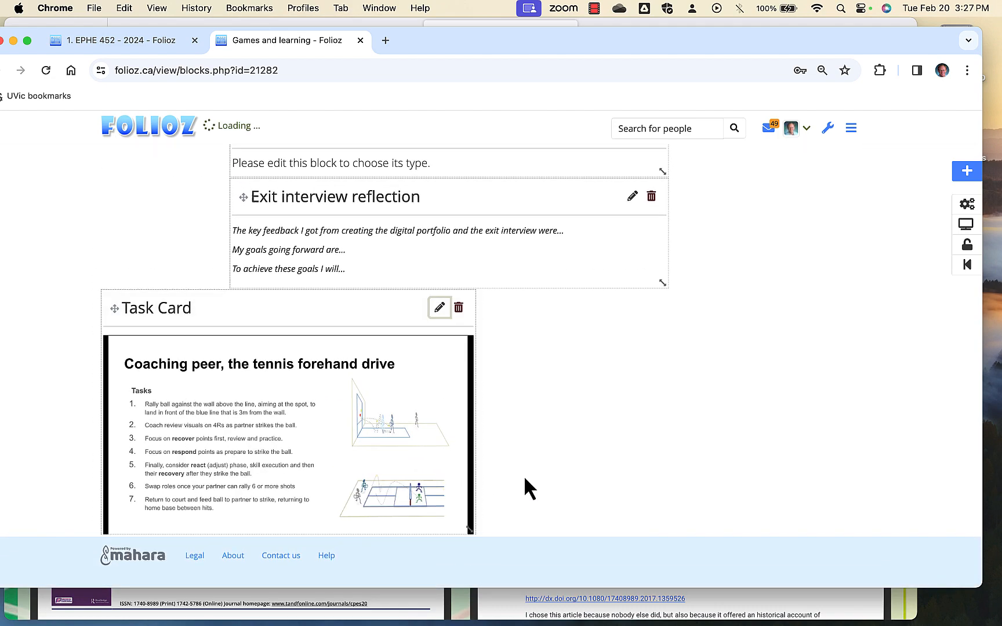
{"action": "left_click_drag", "start_coordinate": [302, 396], "coordinate": [304, 208]}
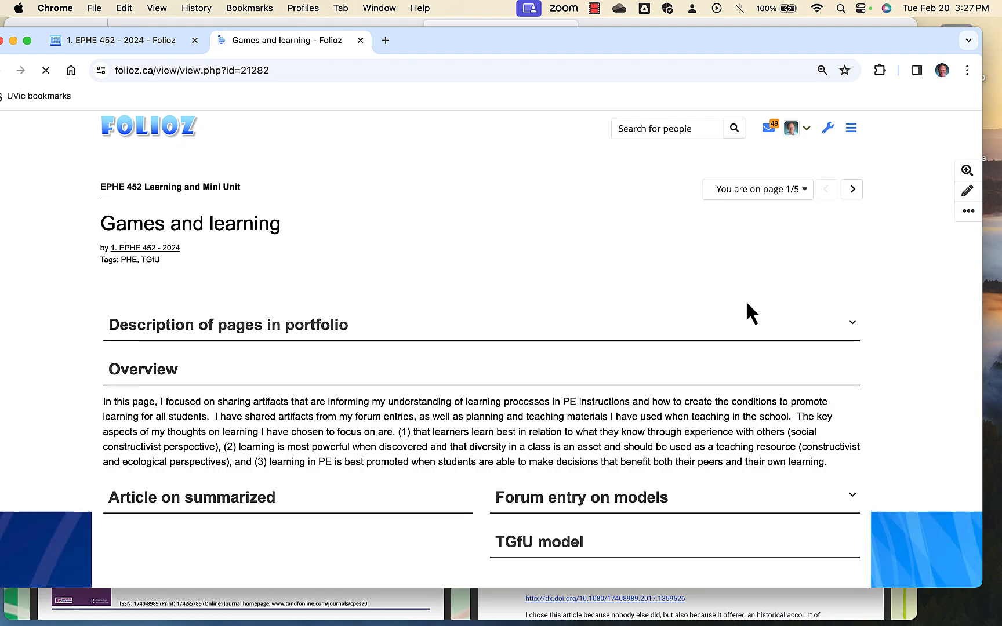
Review the displayed page down to its reflection blocks, and switch to Firefox to examine the example Games and learning page.
{"action": "scroll", "coordinate": [746, 303], "scroll_direction": "down", "scroll_amount": 5}
{"action": "scroll", "coordinate": [746, 313], "scroll_direction": "down", "scroll_amount": 5}
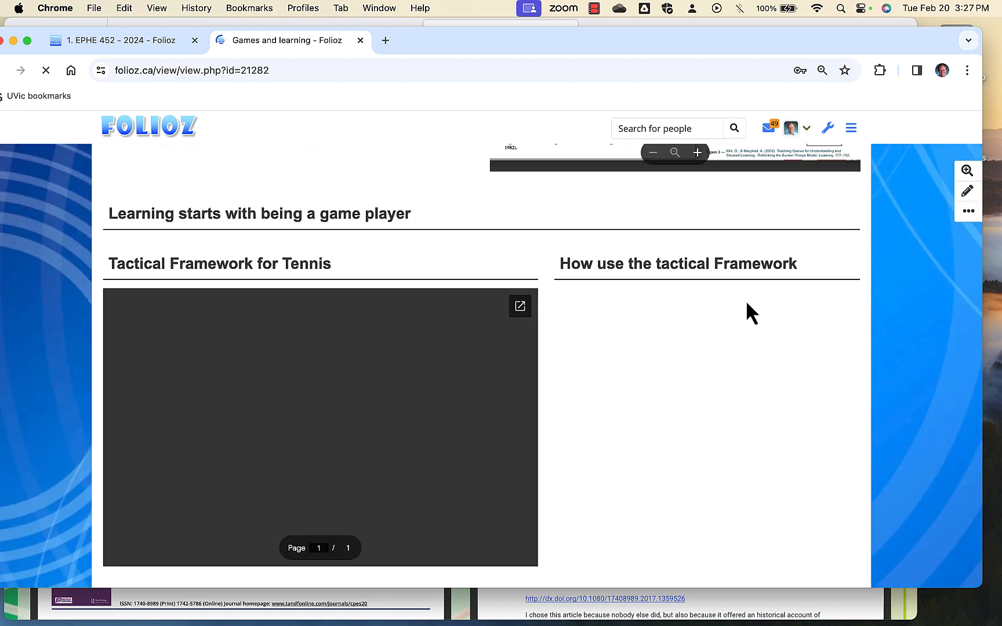
{"action": "scroll", "coordinate": [746, 313], "scroll_direction": "down", "scroll_amount": 4}
{"action": "scroll", "coordinate": [748, 305], "scroll_direction": "down", "scroll_amount": 5}
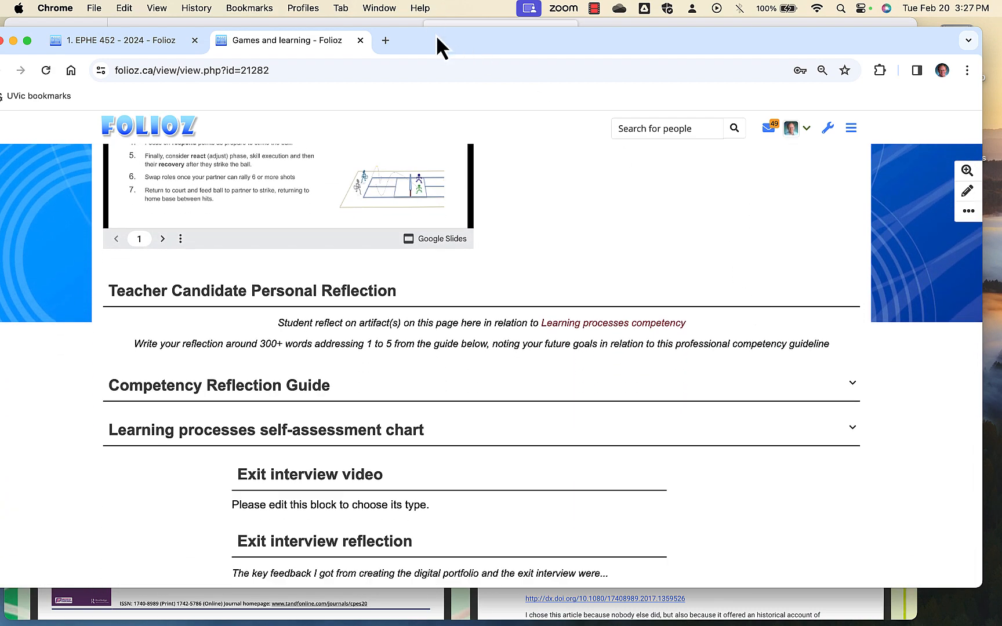
{"action": "left_click_drag", "start_coordinate": [437, 36], "coordinate": [546, 33]}
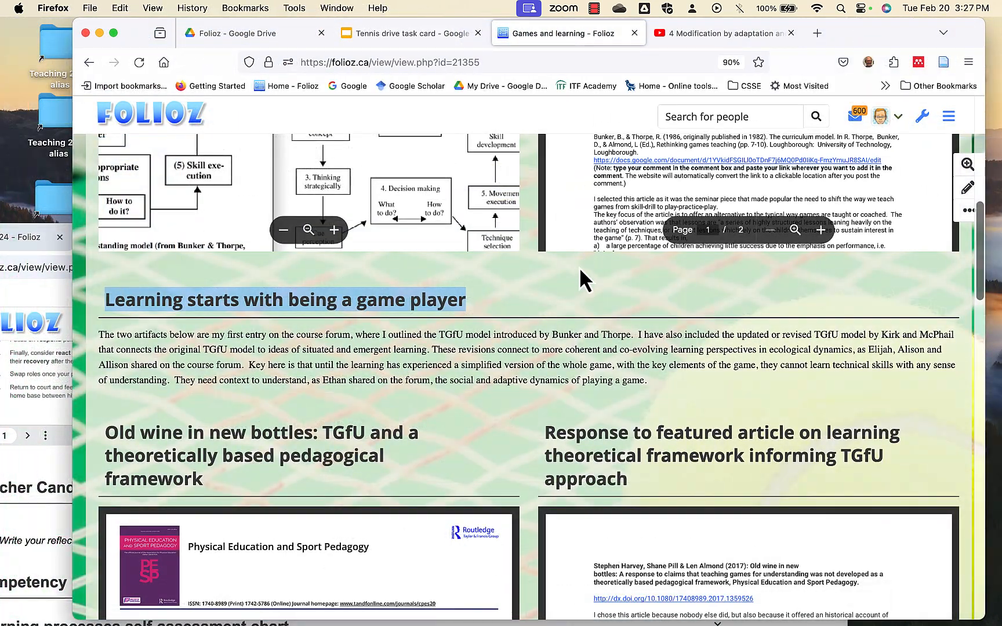
{"action": "scroll", "coordinate": [582, 266], "scroll_direction": "down", "scroll_amount": 4}
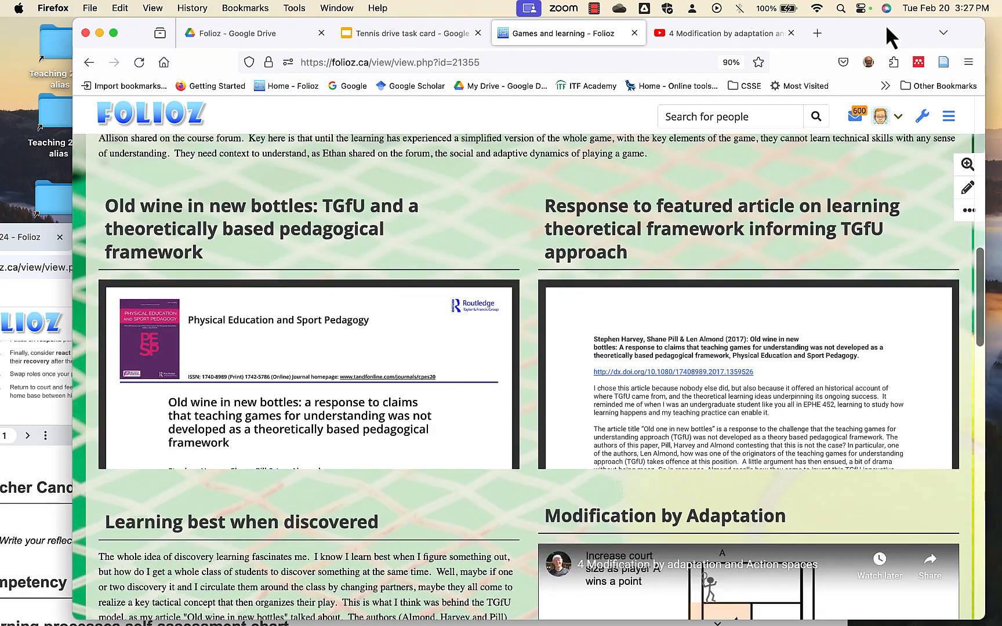
Examine the example Games and learning page from its overview through the TGfU and discovery learning sections to the tennis artifacts under Student decision making.
{"action": "left_click_drag", "start_coordinate": [885, 24], "coordinate": [797, 24]}
{"action": "scroll", "coordinate": [789, 257], "scroll_direction": "up", "scroll_amount": 10}
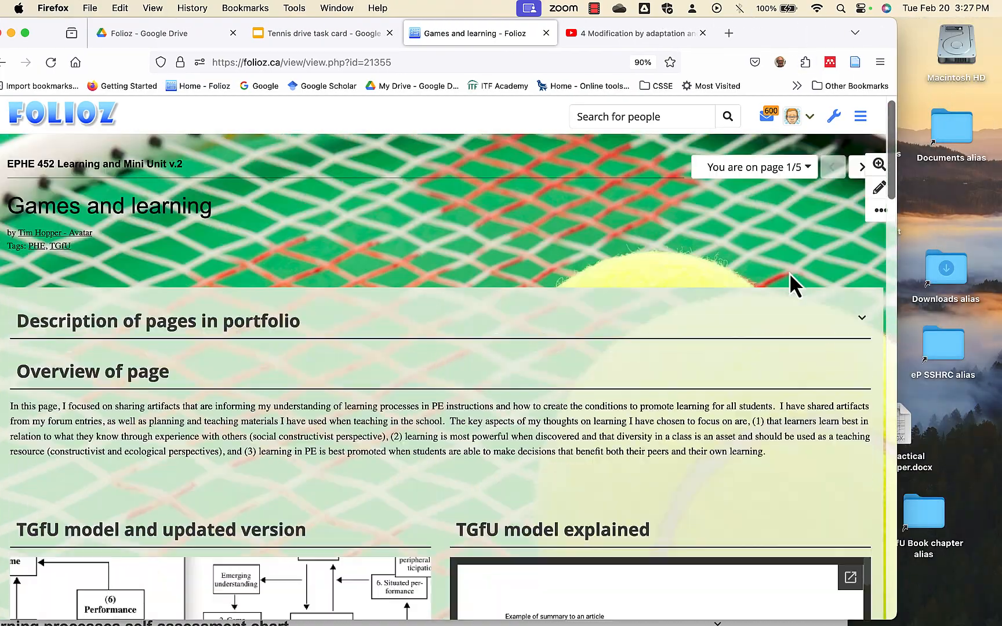
{"action": "scroll", "coordinate": [790, 272], "scroll_direction": "down", "scroll_amount": 5}
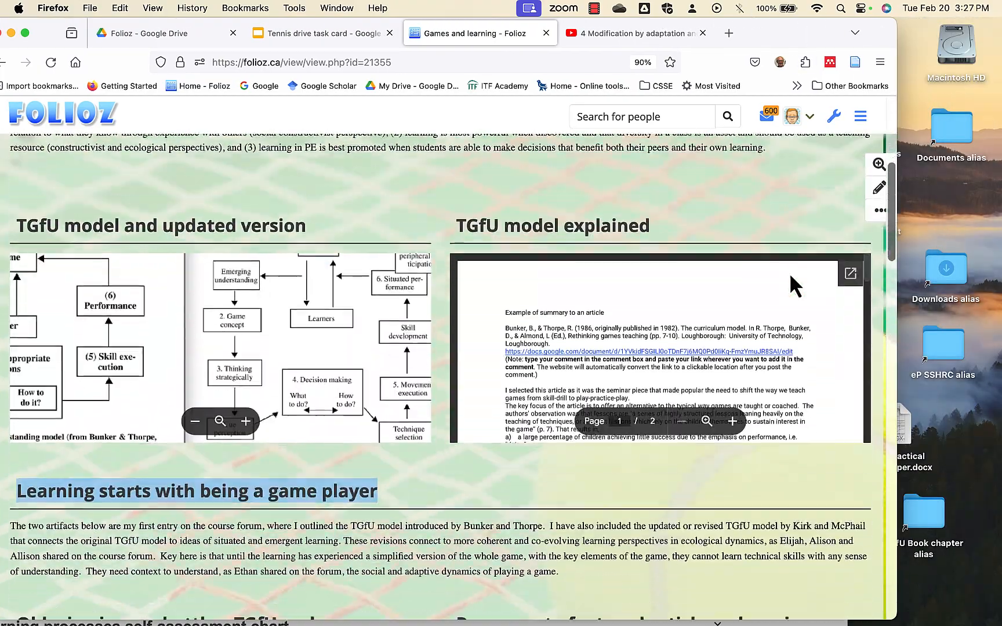
{"action": "scroll", "coordinate": [789, 272], "scroll_direction": "down", "scroll_amount": 6}
{"action": "left_click", "coordinate": [492, 478]}
{"action": "scroll", "coordinate": [492, 478], "scroll_direction": "down", "scroll_amount": 2}
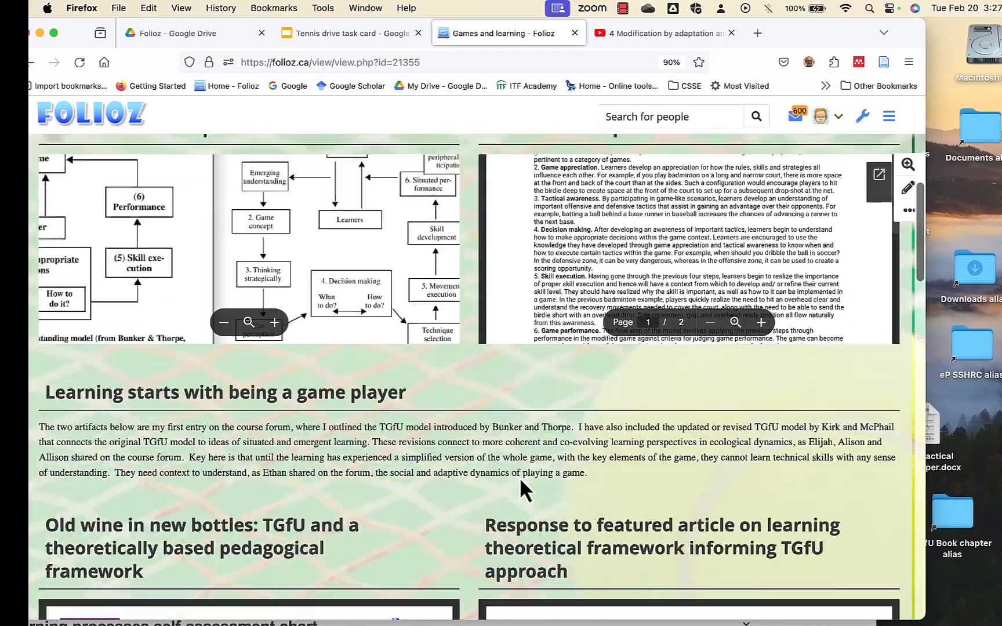
{"action": "scroll", "coordinate": [520, 478], "scroll_direction": "down", "scroll_amount": 8}
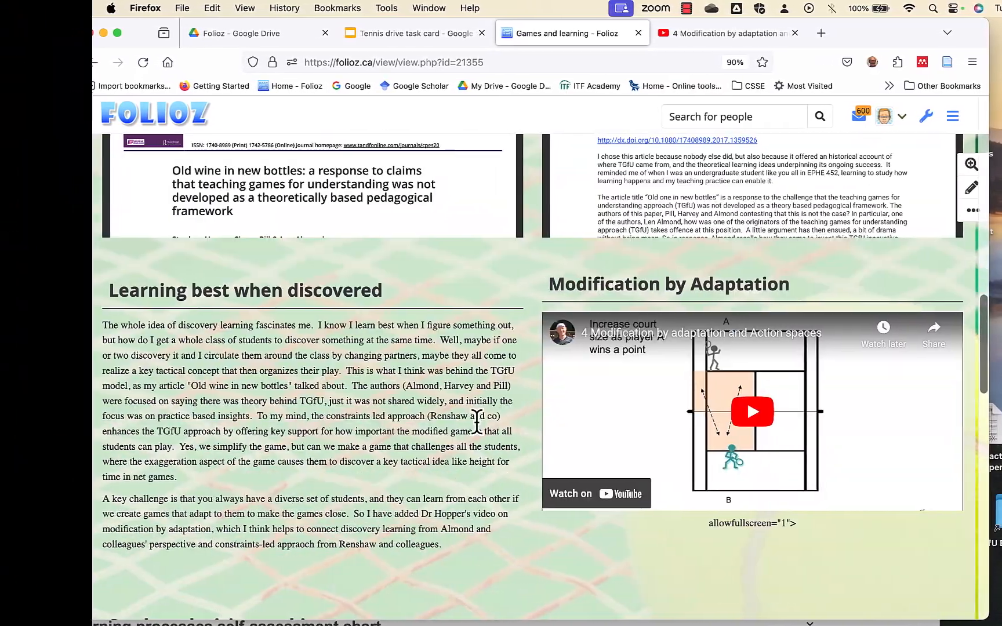
{"action": "scroll", "coordinate": [445, 428], "scroll_direction": "down", "scroll_amount": 5}
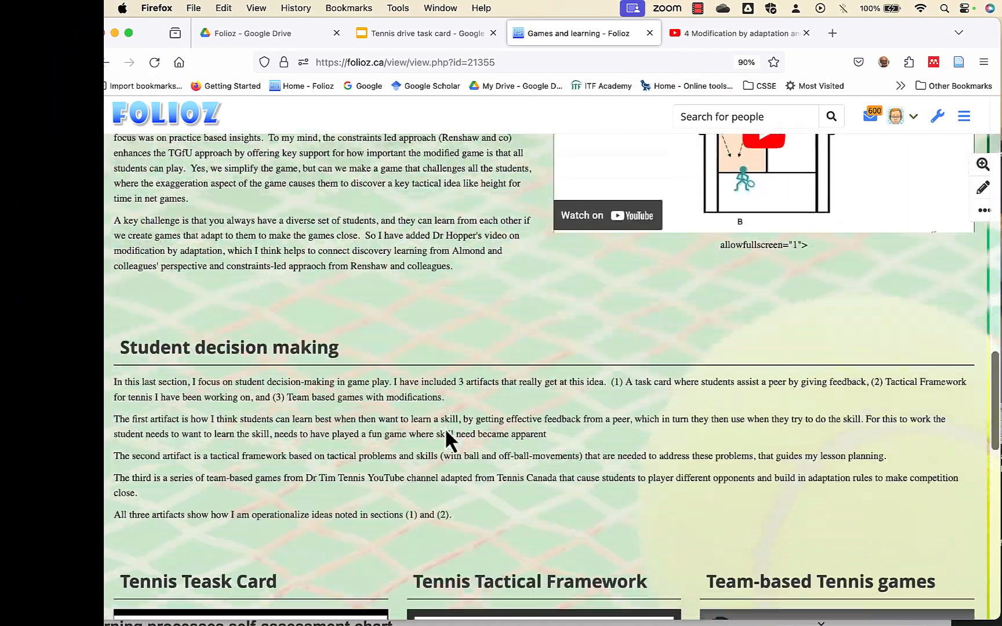
{"action": "scroll", "coordinate": [424, 406], "scroll_direction": "down", "scroll_amount": 3}
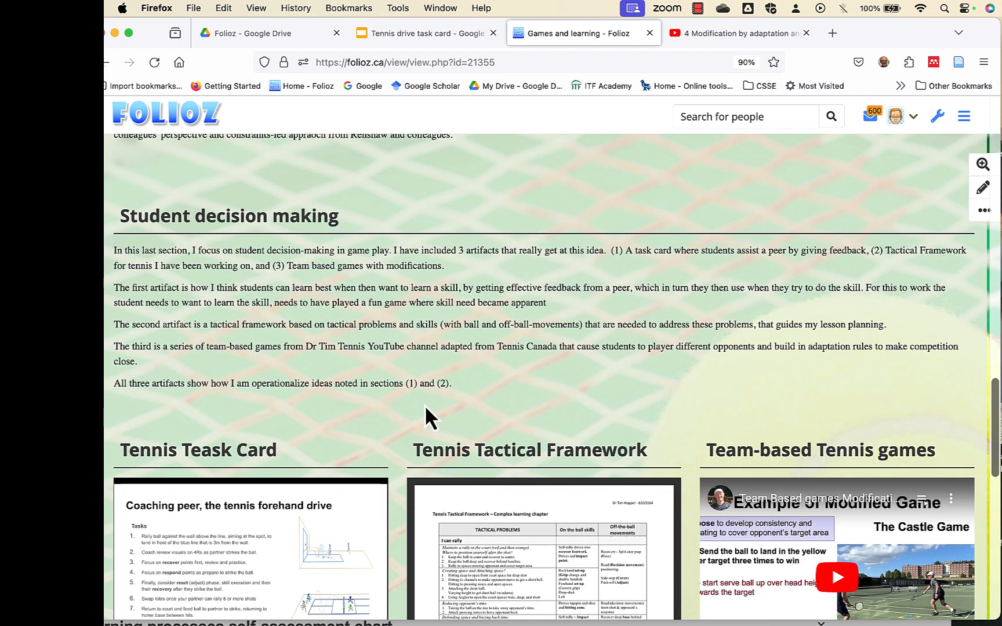
{"action": "scroll", "coordinate": [425, 407], "scroll_direction": "down", "scroll_amount": 4}
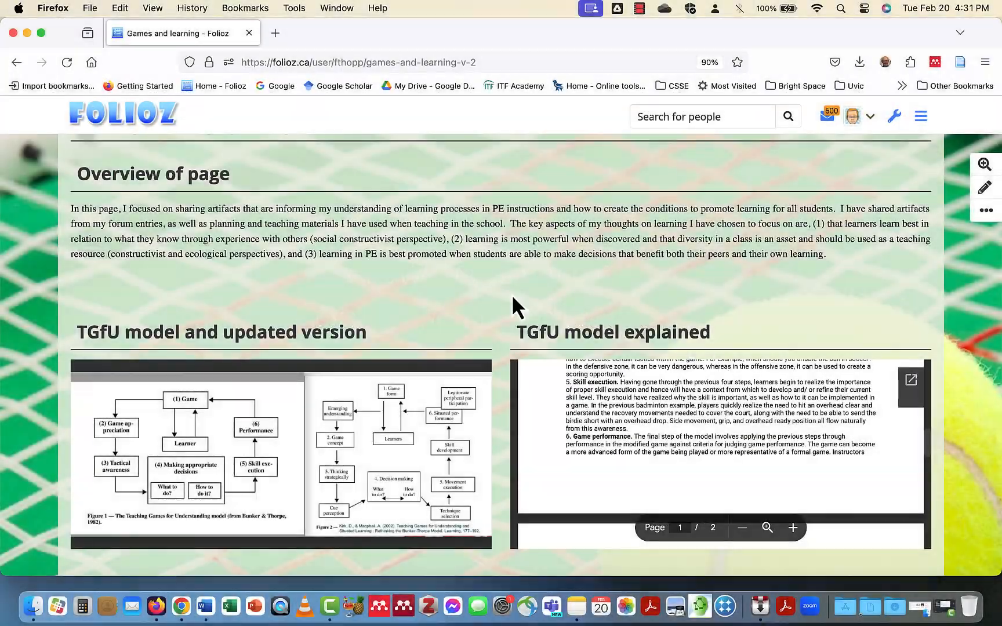
Choose EPHE 452 - 2024 as the group for submitting the Games and learning collection for assessment.
{"action": "scroll", "coordinate": [506, 291], "scroll_direction": "down", "scroll_amount": 10}
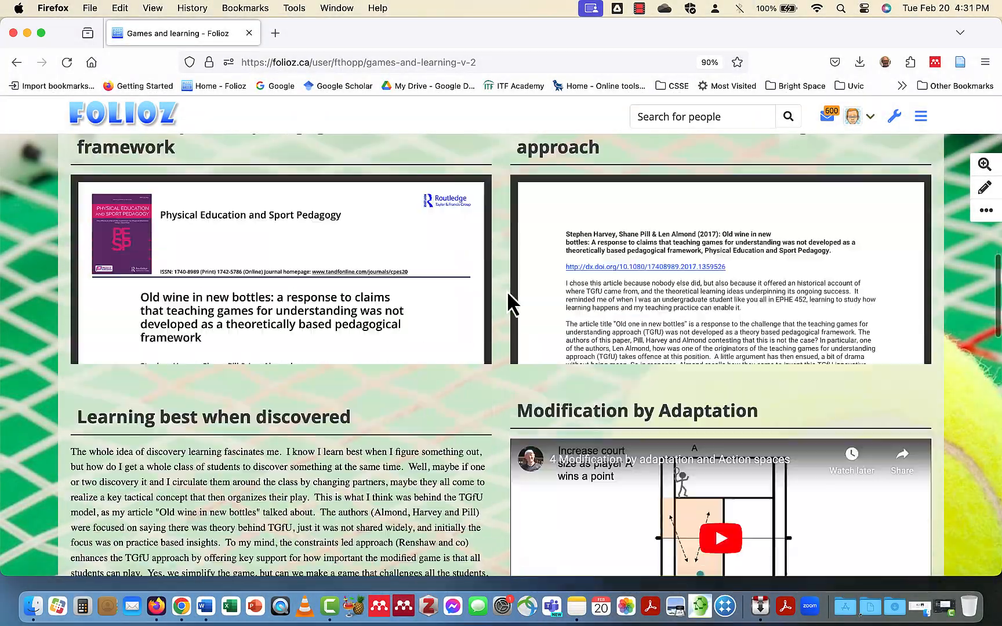
{"action": "scroll", "coordinate": [506, 290], "scroll_direction": "down", "scroll_amount": 20}
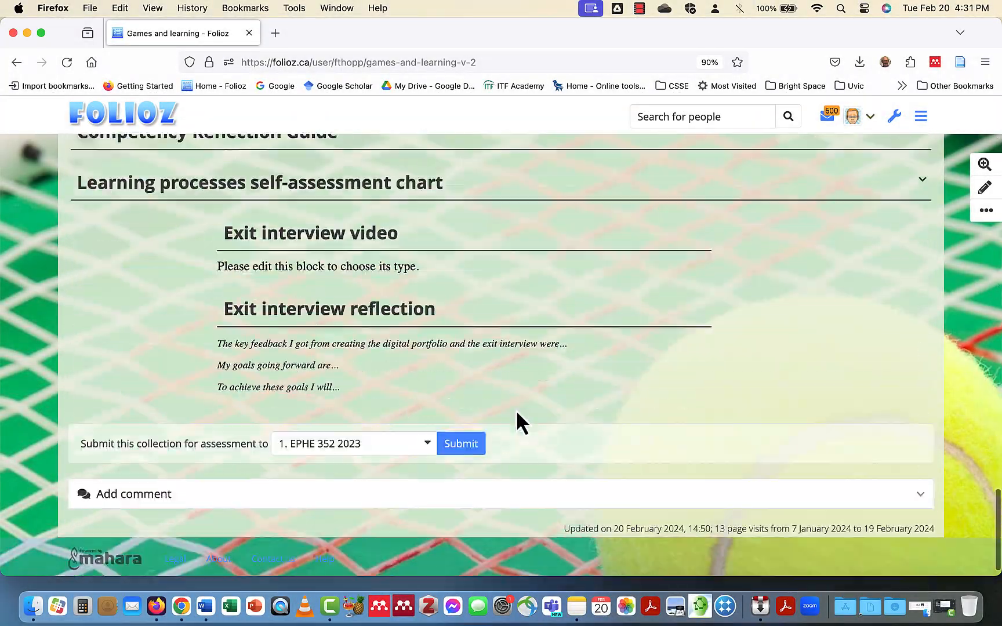
{"action": "scroll", "coordinate": [516, 411], "scroll_direction": "down", "scroll_amount": 1}
{"action": "left_click", "coordinate": [430, 424]}
{"action": "left_click", "coordinate": [422, 435]}
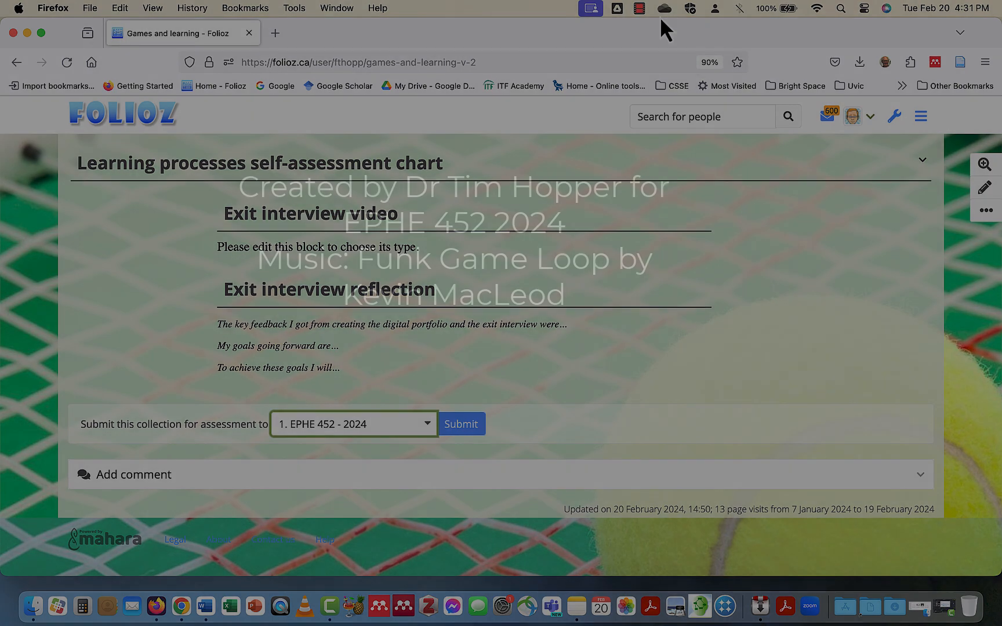
{"action": "left_click", "coordinate": [638, 11]}
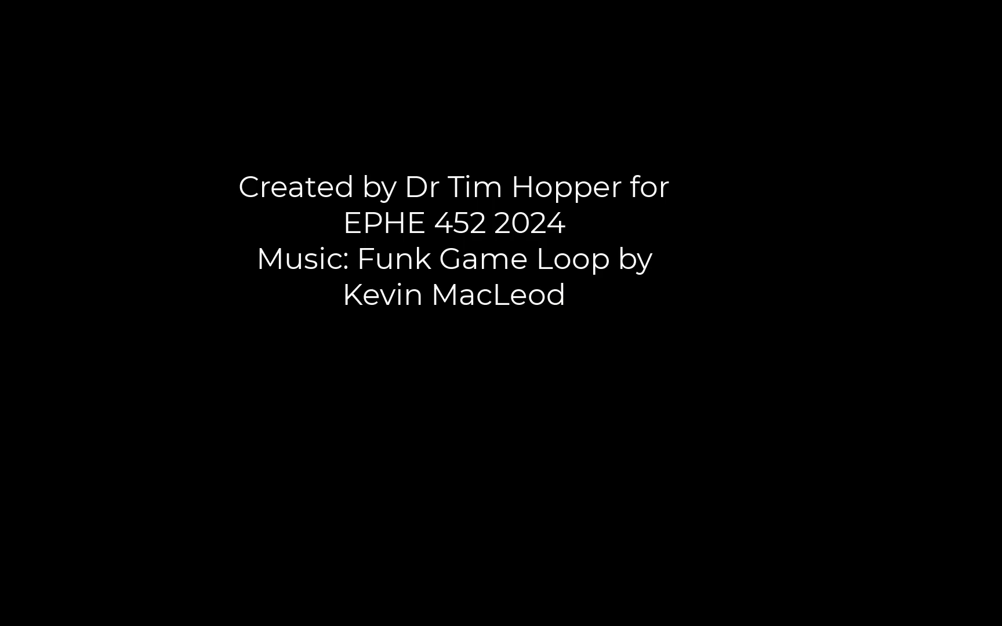